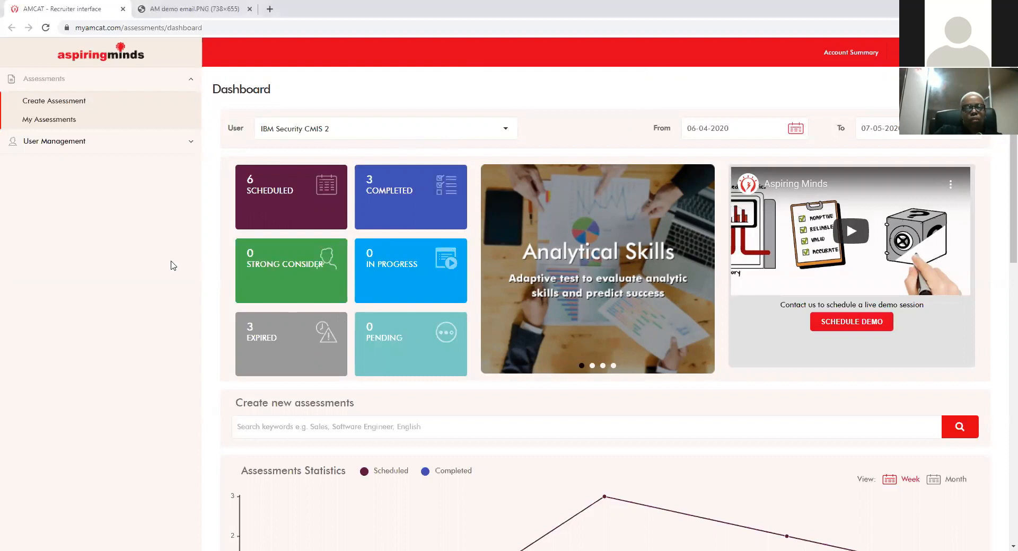
# Step: Scroll through the Dashboard's assessment and candidate statistics charts and cards
pyautogui.scroll(-1, 172, 265)
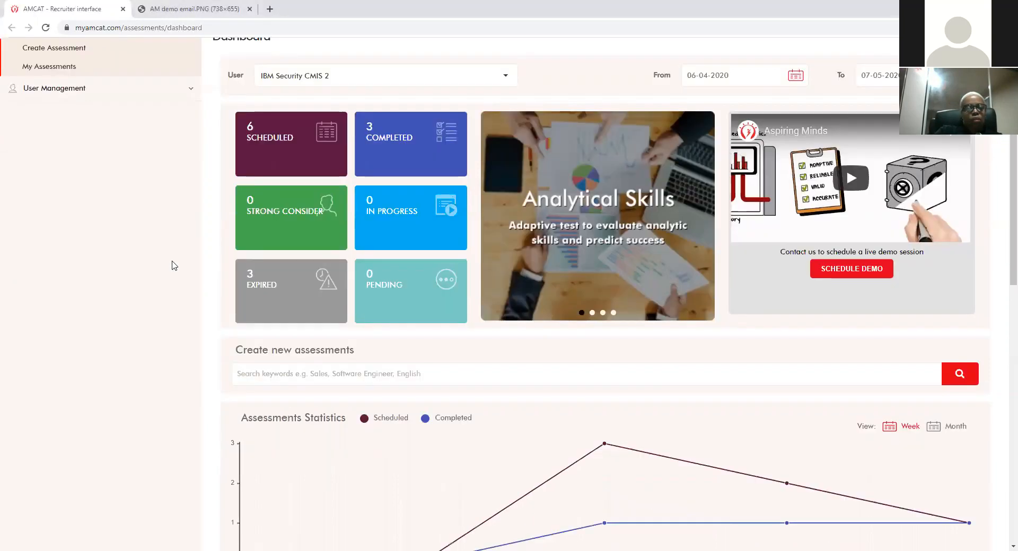
pyautogui.scroll(-4, 172, 265)
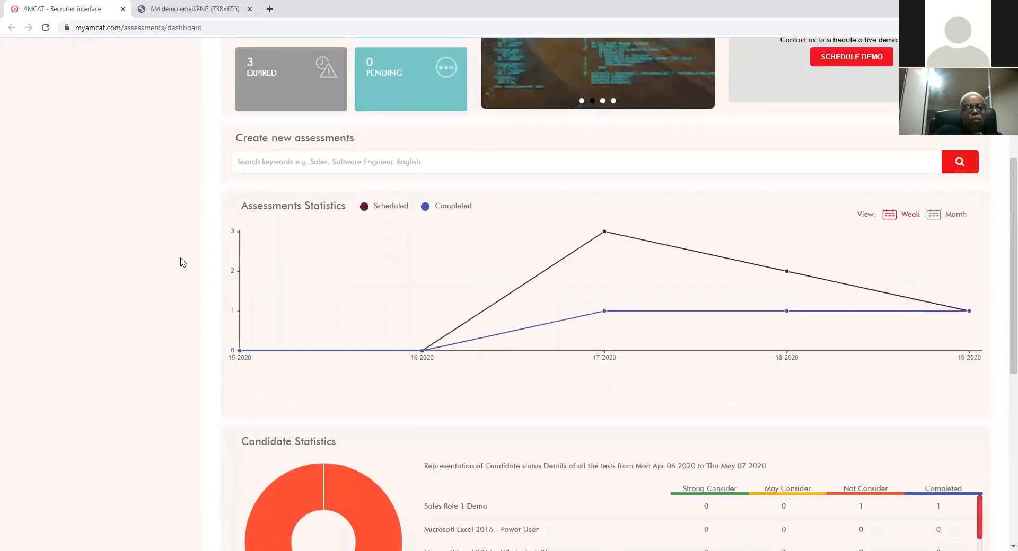
pyautogui.scroll(-5, 166, 218)
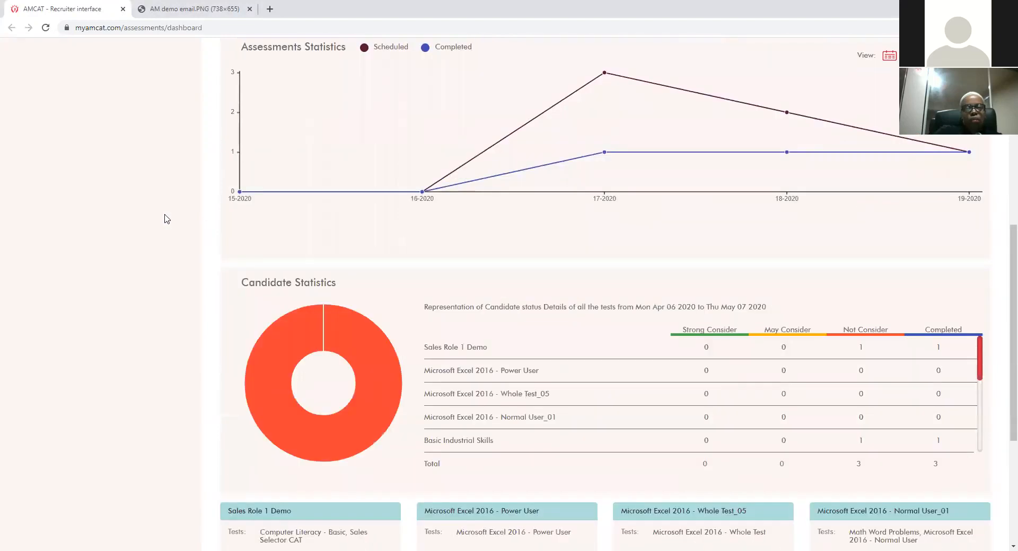
pyautogui.moveTo(287, 249)
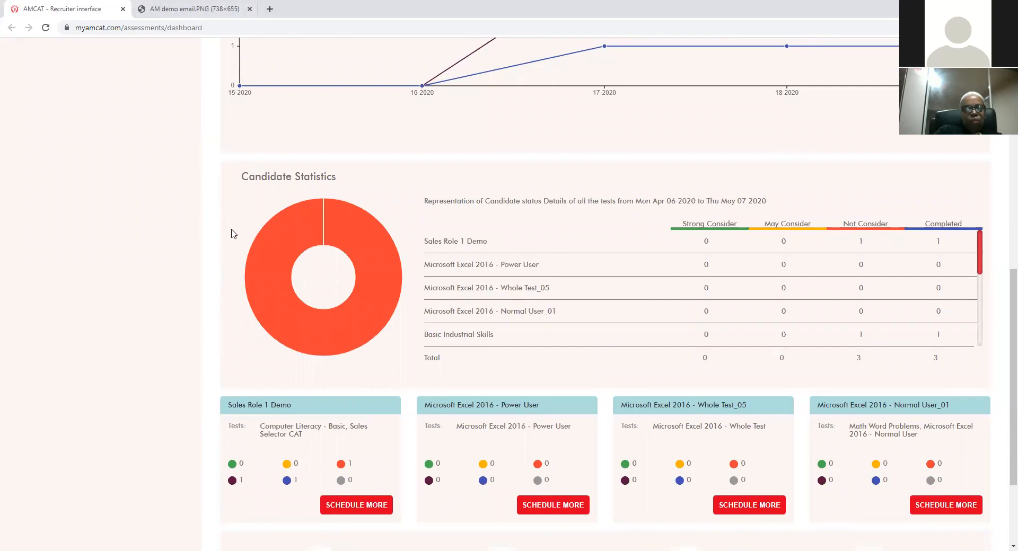
pyautogui.scroll(-1, 251, 231)
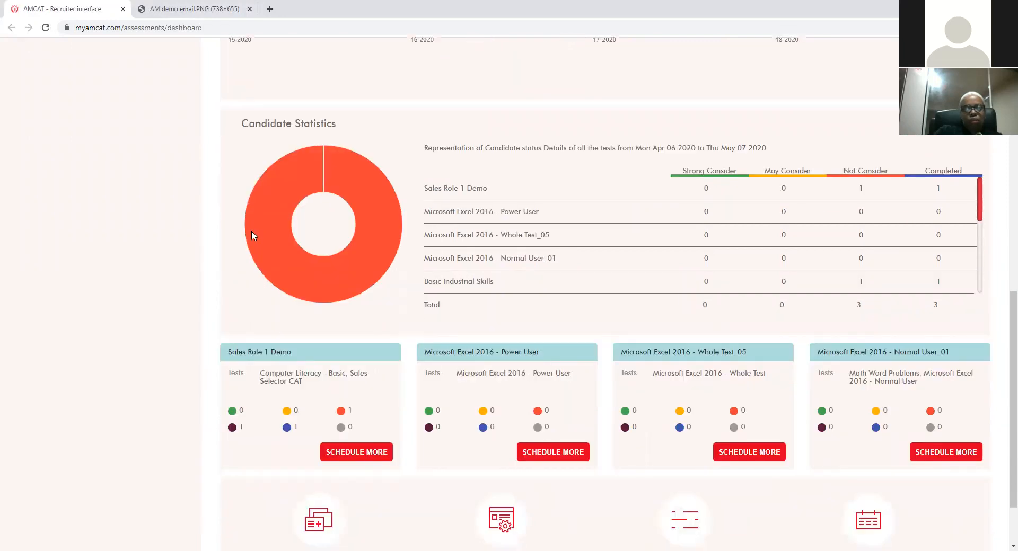
pyautogui.scroll(6, 182, 237)
pyautogui.scroll(3, 182, 238)
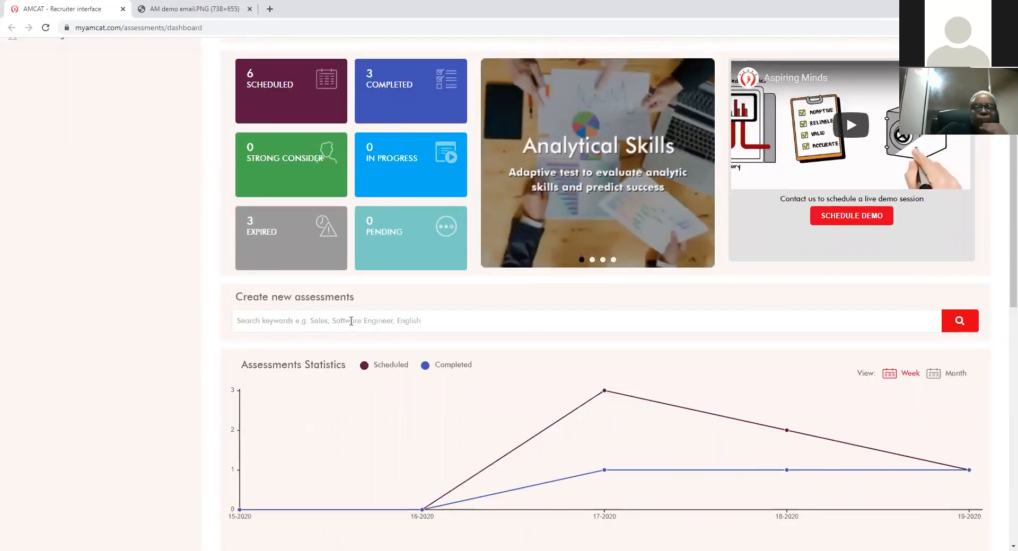
# Step: Enter 'basic com' in the Create new assessments search and dismiss the suggestions
pyautogui.write('basic')
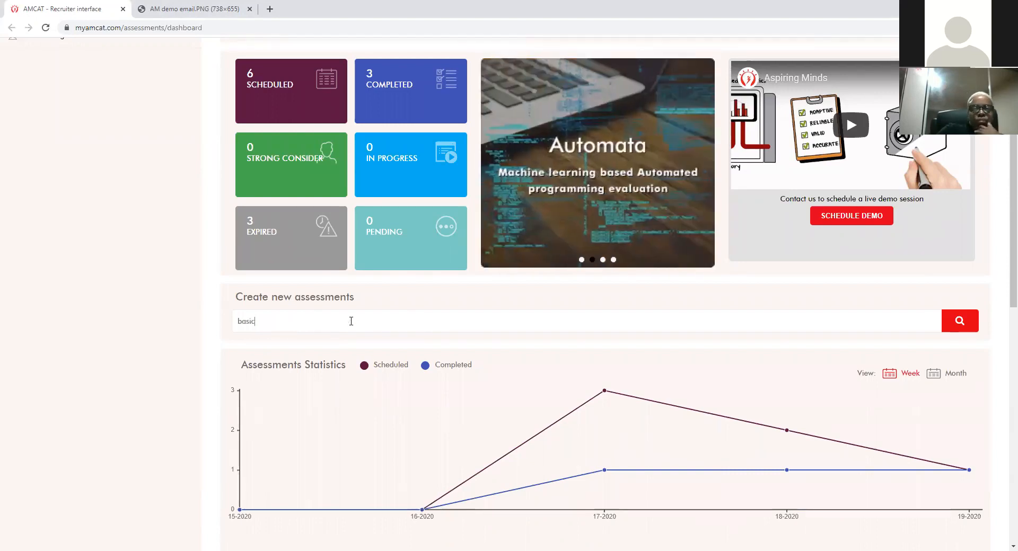
pyautogui.write(' com')
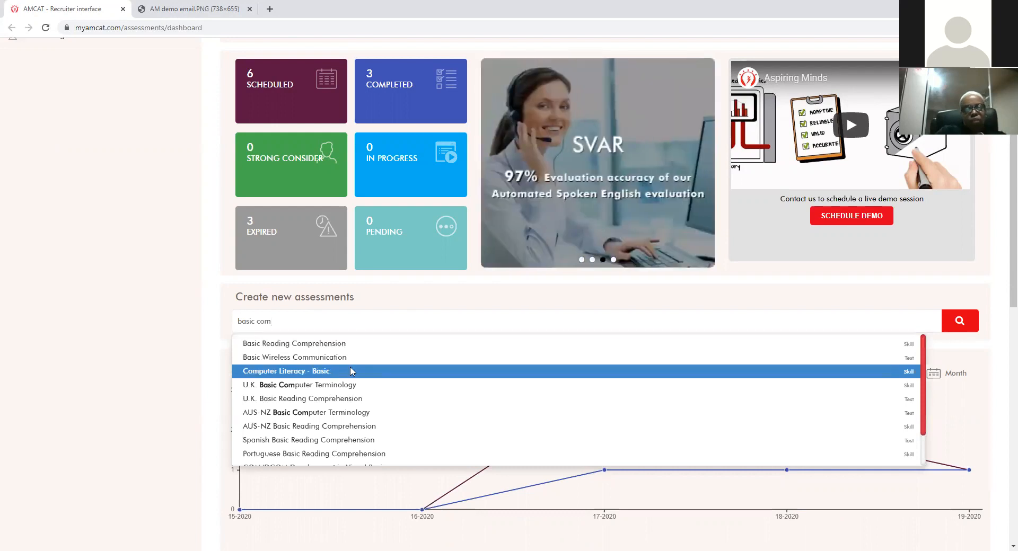
pyautogui.click(220, 306)
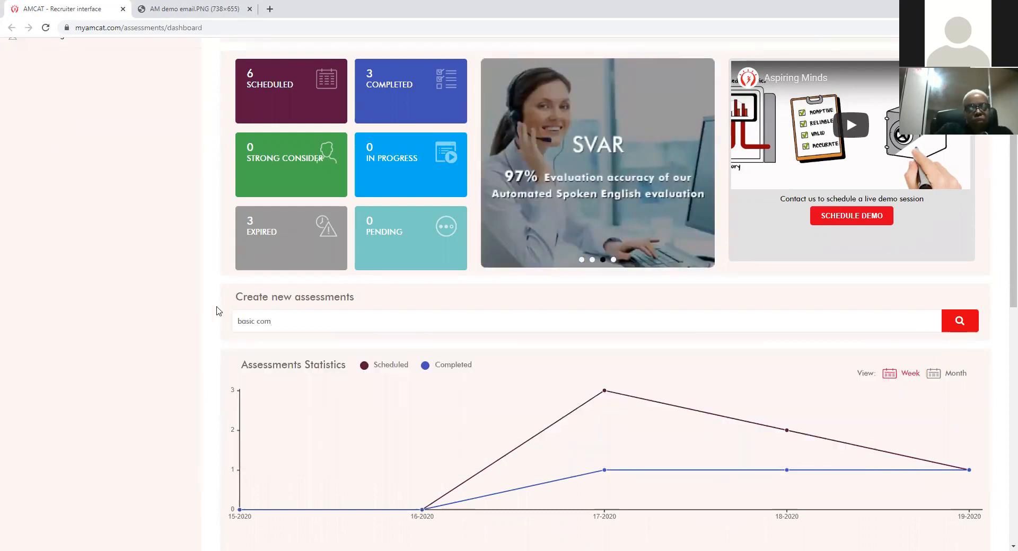
pyautogui.scroll(2, 223, 307)
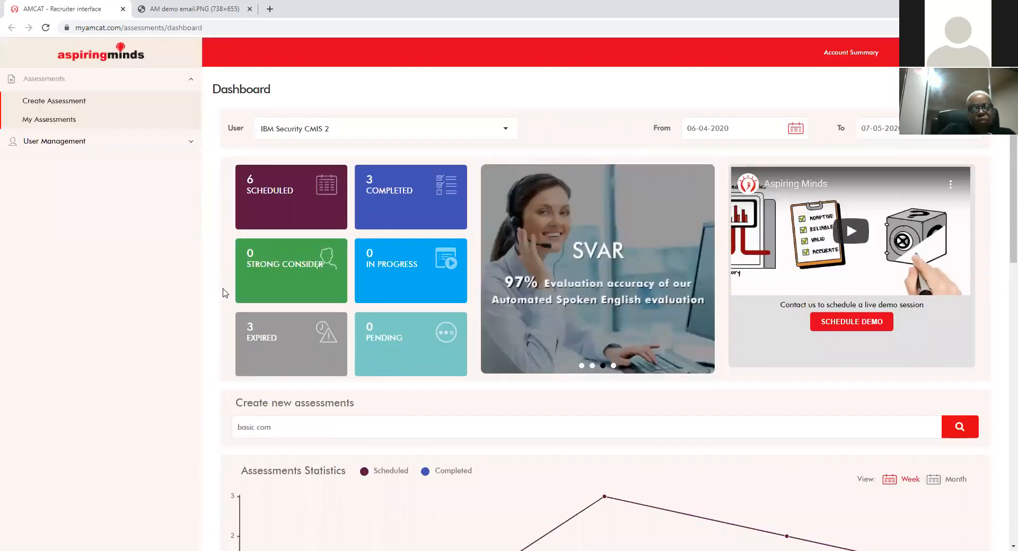
# Step: On Create Assessment, browse the IT, Customer Service, Finance, Healthcare and Retail categories
pyautogui.click(74, 104)
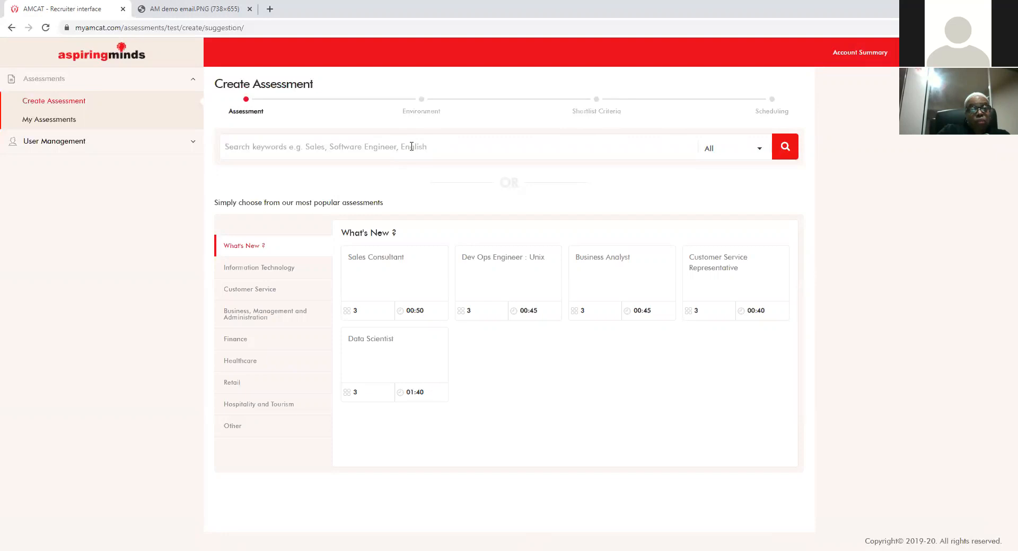
pyautogui.click(297, 269)
pyautogui.click(294, 295)
pyautogui.click(278, 341)
pyautogui.click(283, 364)
pyautogui.click(280, 387)
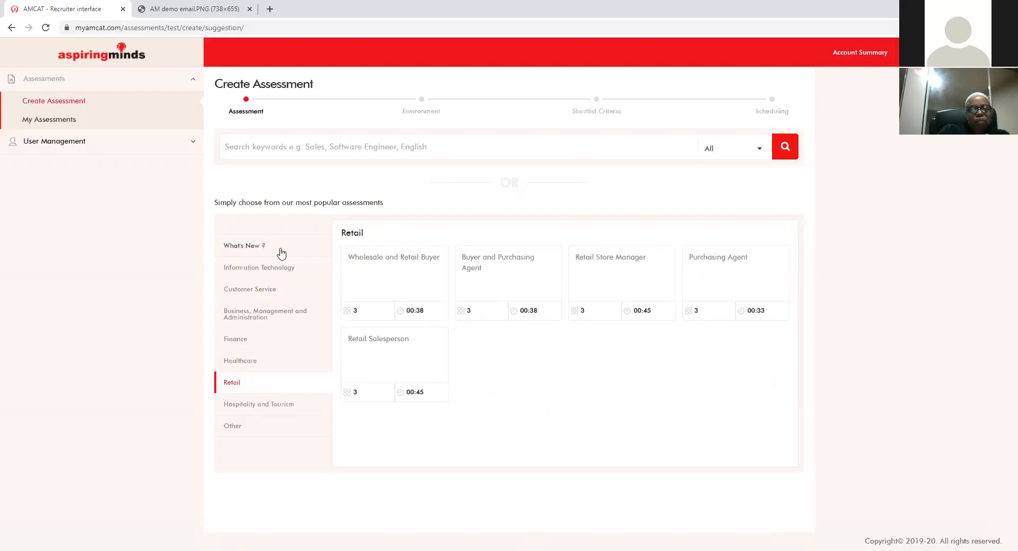
# Step: Search the assessments for 'basic com', correcting a typo
pyautogui.click(289, 149)
pyautogui.write('basic ci')
pyautogui.press('BackSpace')
pyautogui.write('om')
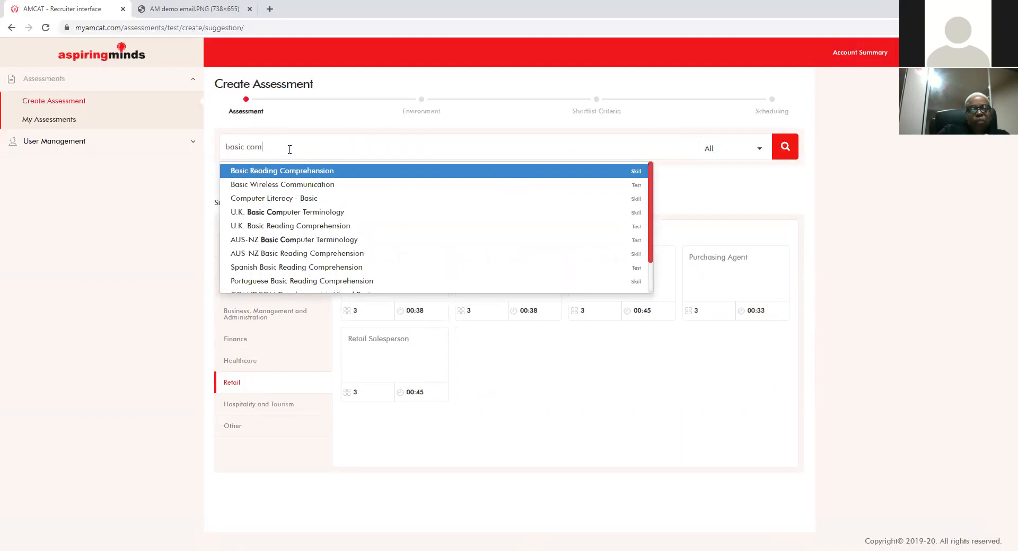
# Step: Add Computer Literacy - Basic and rename the assessment 'Sales Demo - 1'
pyautogui.click(294, 198)
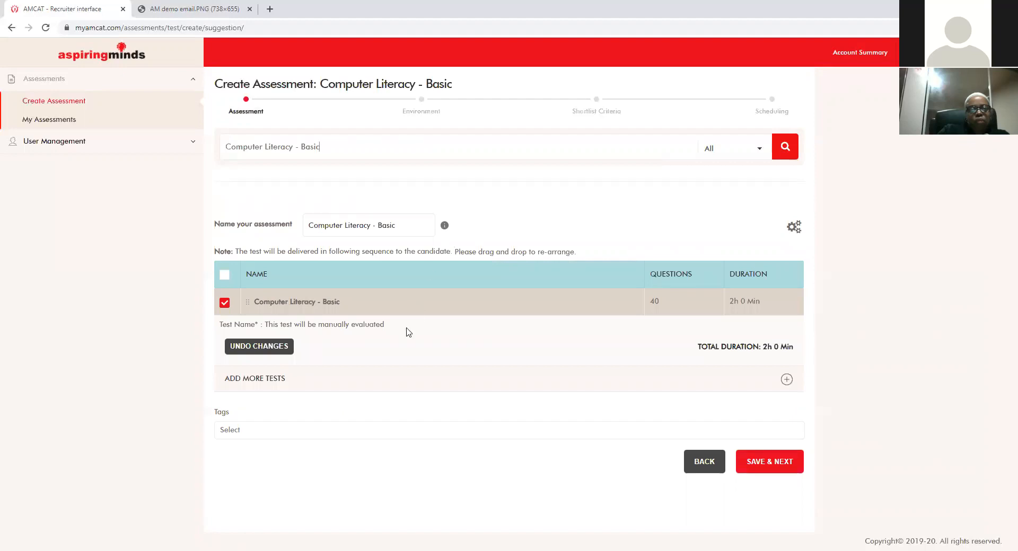
pyautogui.moveTo(411, 226); pyautogui.dragTo(311, 221)
pyautogui.press('BackSpace')
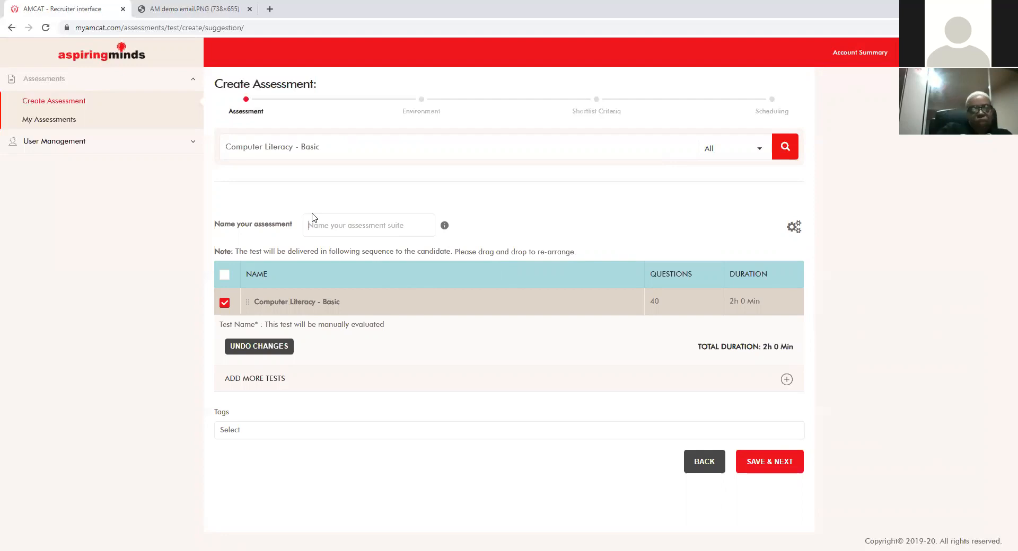
pyautogui.write('Sales S')
pyautogui.write('emo A')
pyautogui.press('BackSpace')
pyautogui.press('BackSpace')
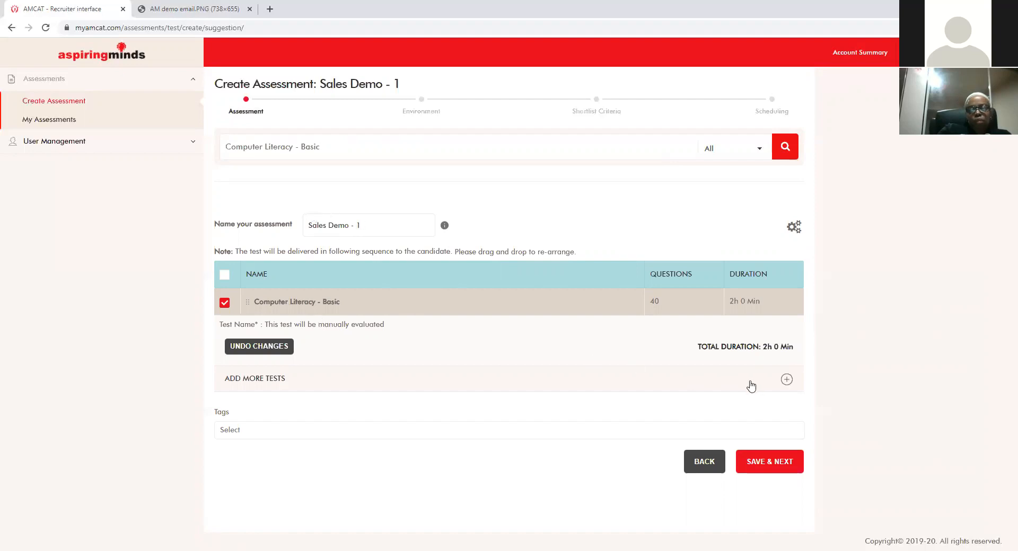
# Step: Search the additional tests for 'sales' and add Sales Selector CAT
pyautogui.click(785, 381)
pyautogui.scroll(-2, 583, 344)
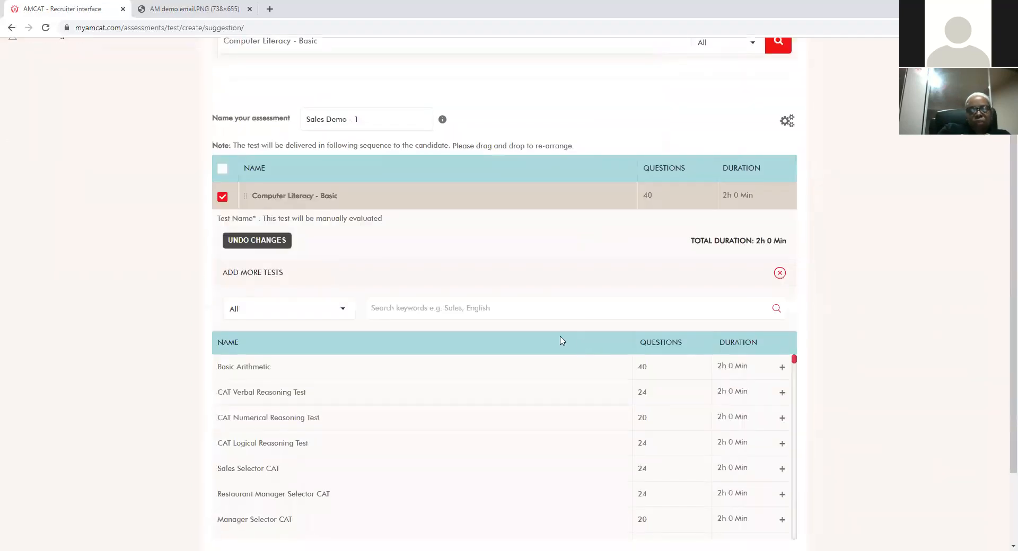
pyautogui.scroll(-1, 507, 318)
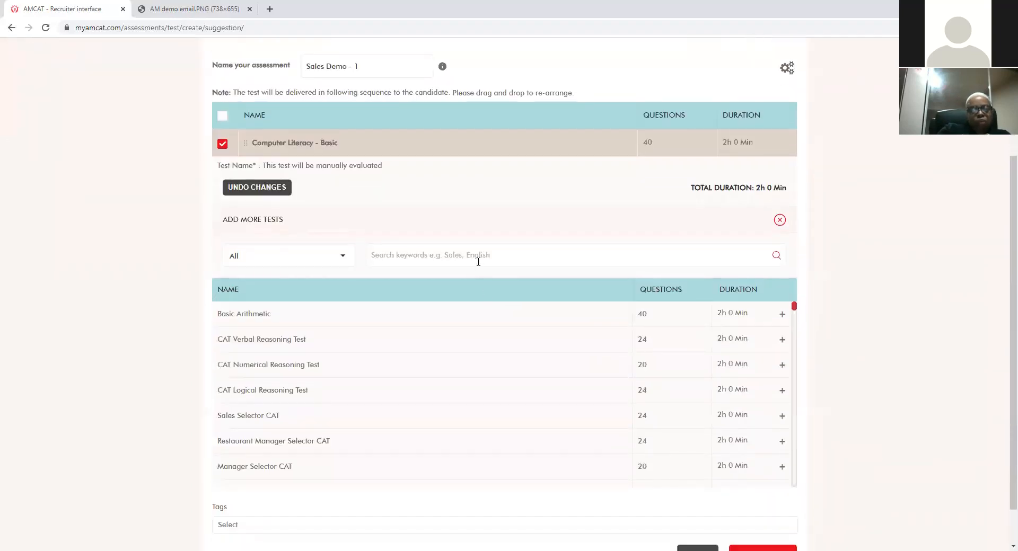
pyautogui.click(482, 258)
pyautogui.write('sales')
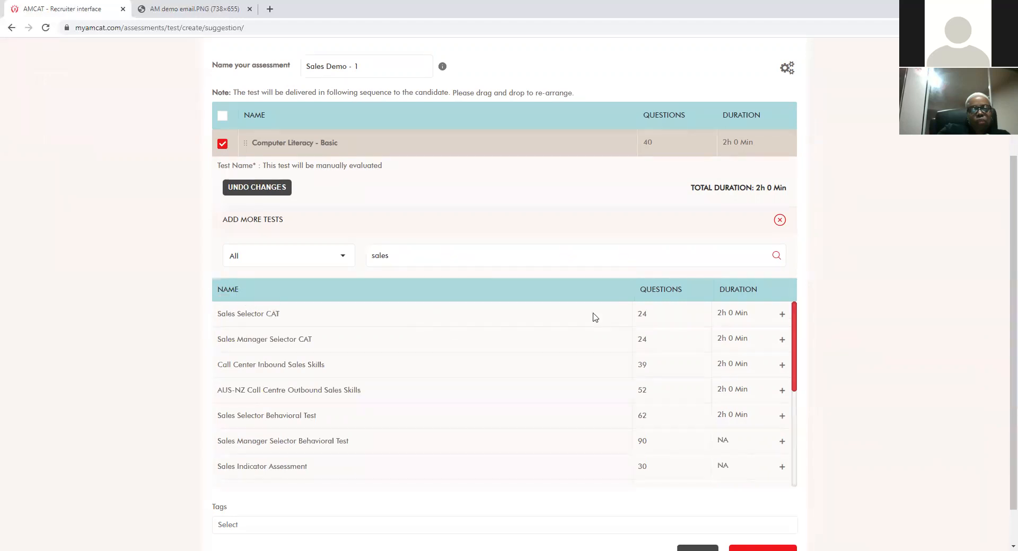
pyautogui.click(783, 317)
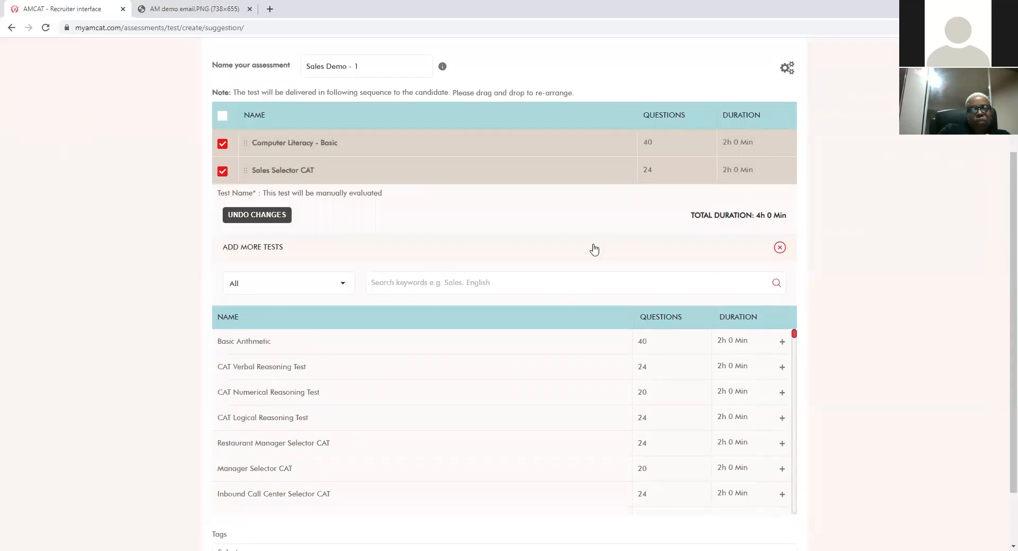
pyautogui.scroll(1, 638, 240)
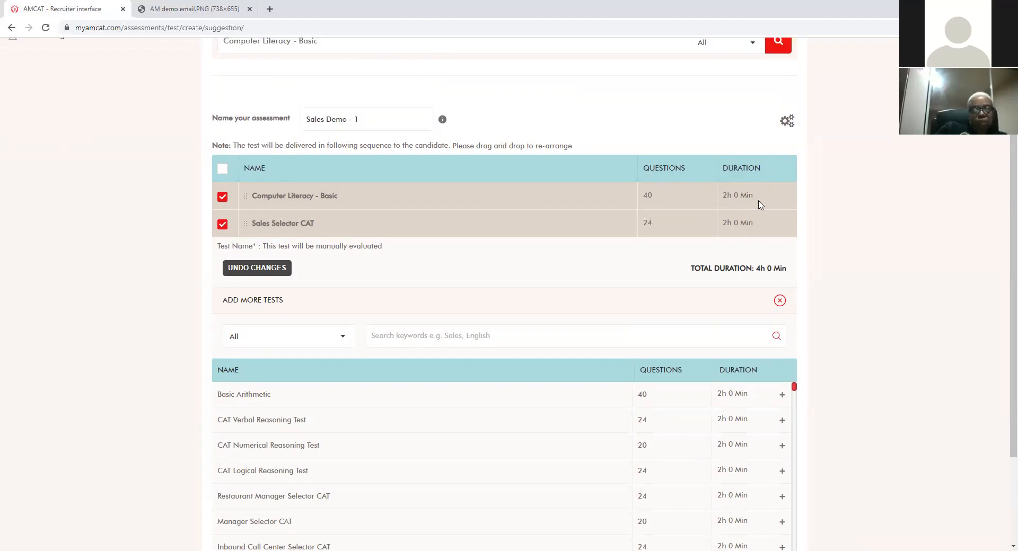
# Step: Save the Computer Literacy and Sales Selector selection and continue to the Environment step
pyautogui.scroll(-1, 176, 232)
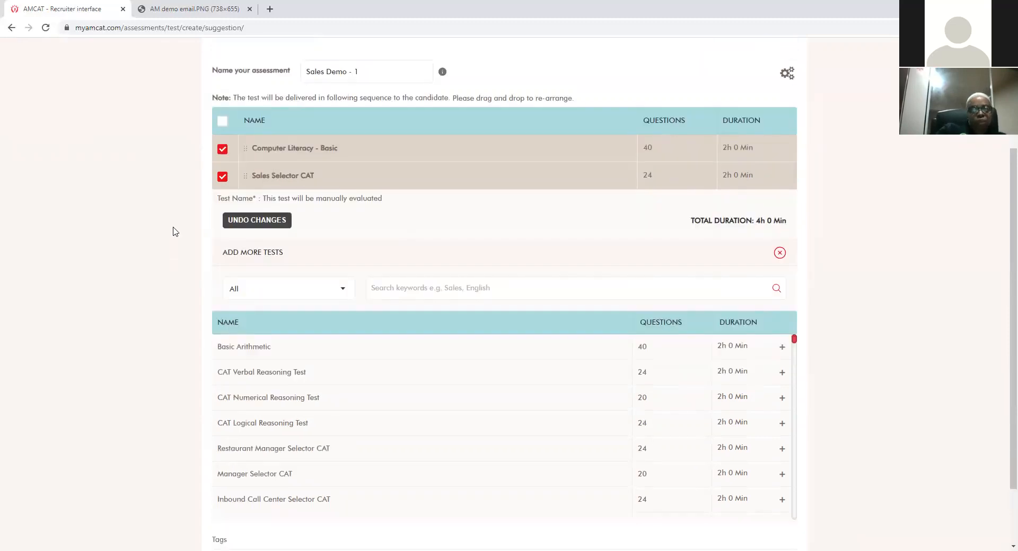
pyautogui.scroll(-2, 176, 231)
pyautogui.click(759, 512)
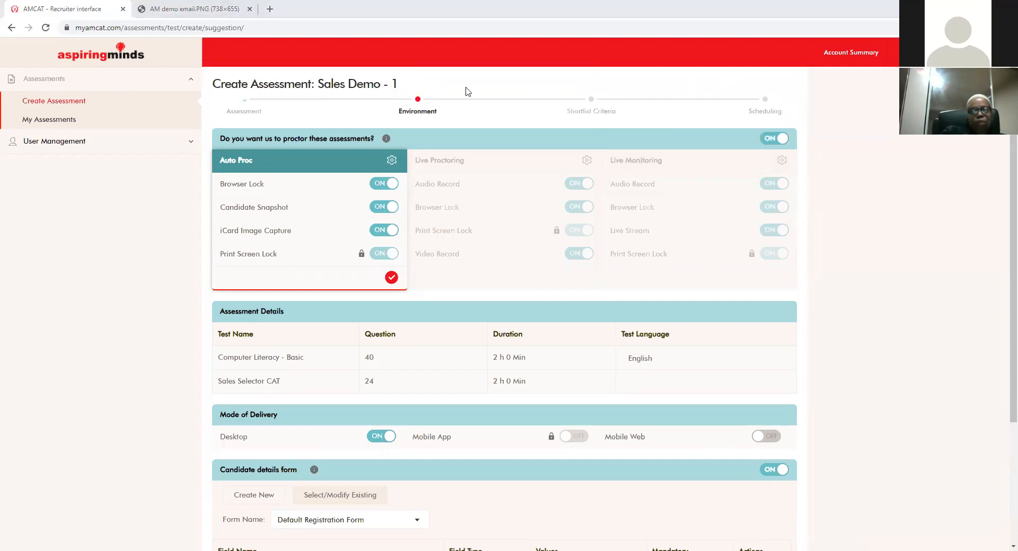
# Step: Switch 'Do you want us to proctor these assessments?' to OFF
pyautogui.click(782, 141)
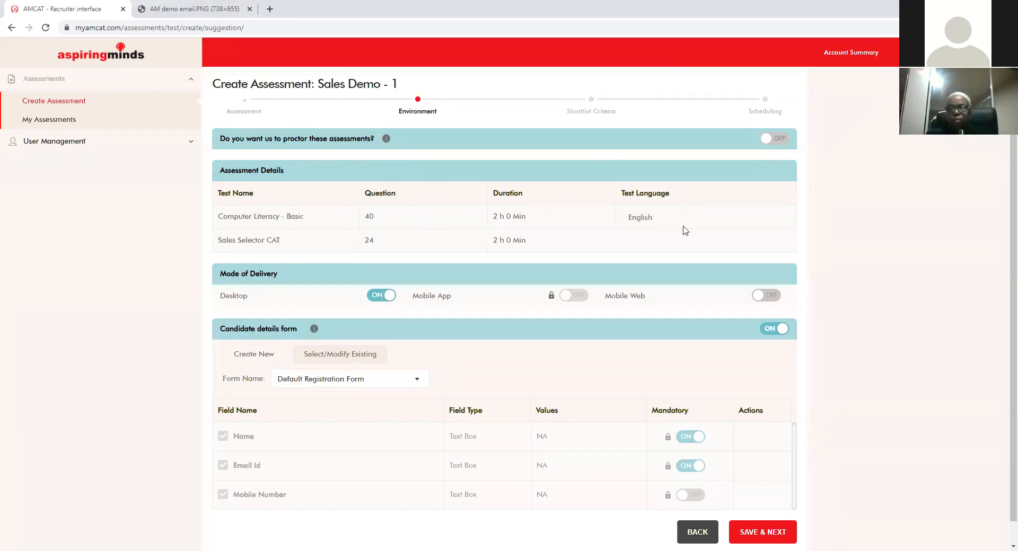
# Step: Keep Desktop delivery and the default candidate form, saving to reach Shortlist Criteria
pyautogui.scroll(-1, 681, 235)
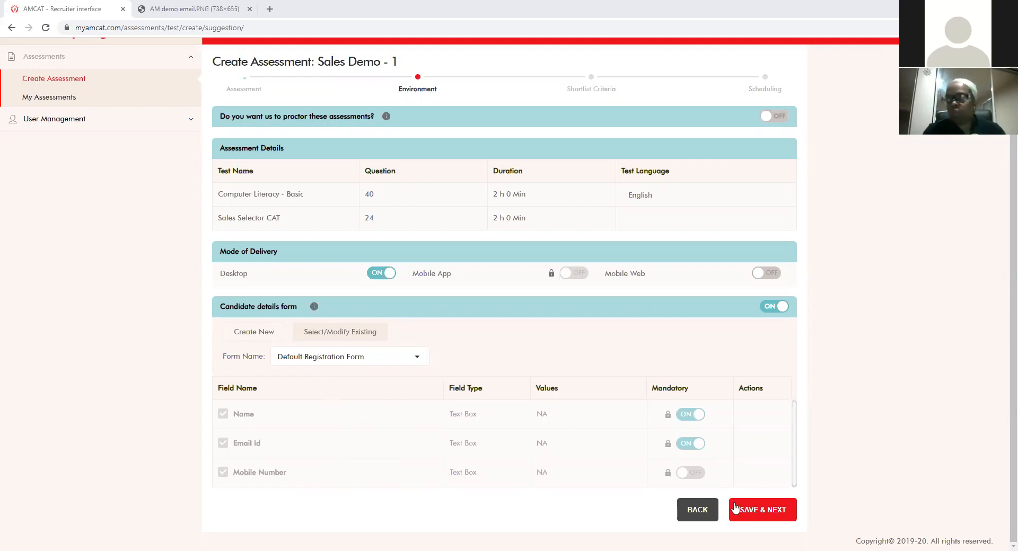
pyautogui.click(775, 512)
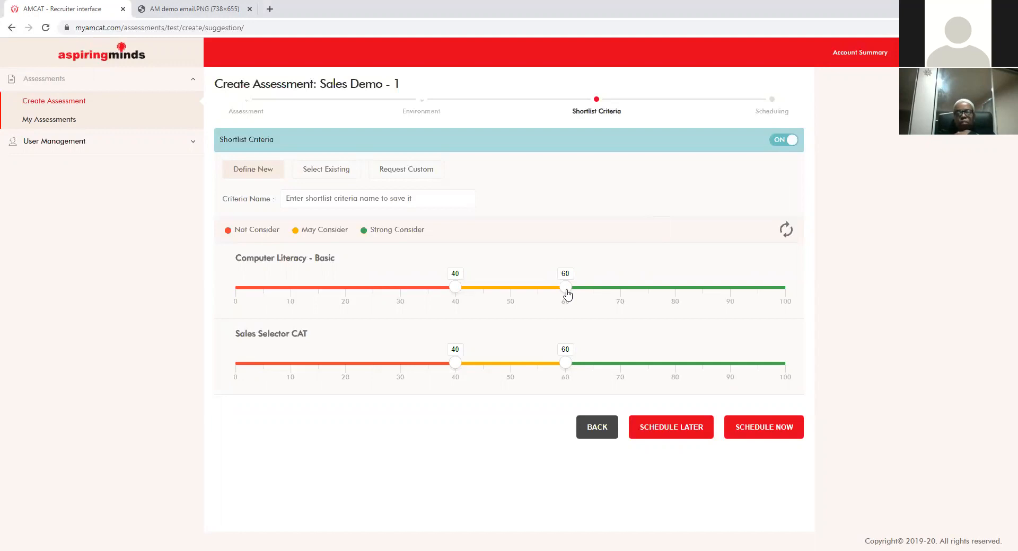
# Step: Adjust Computer Literacy's cutoff sliders, settling Strong Consider at 67 and Not Consider near 40
pyautogui.moveTo(566, 287); pyautogui.dragTo(677, 295)
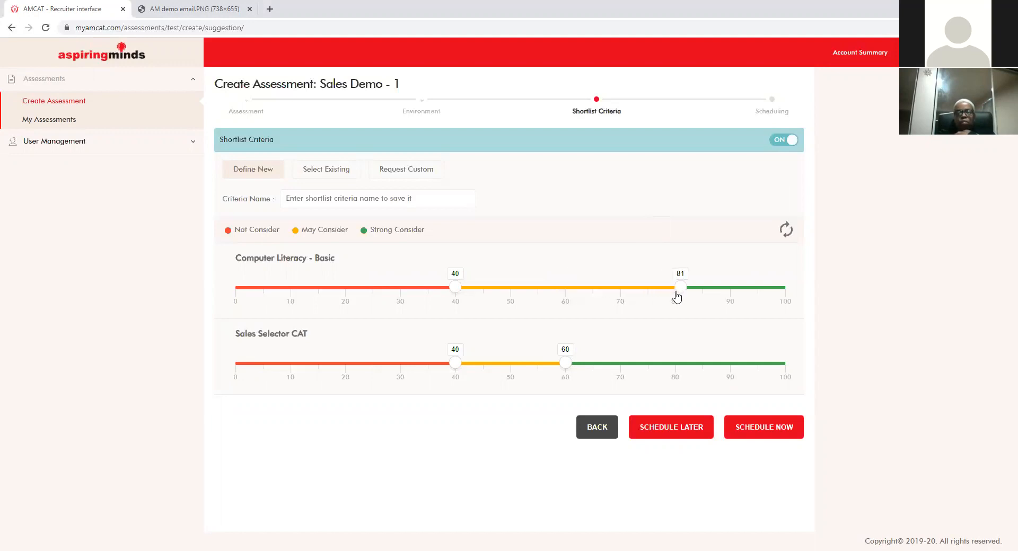
pyautogui.moveTo(475, 293); pyautogui.dragTo(566, 296)
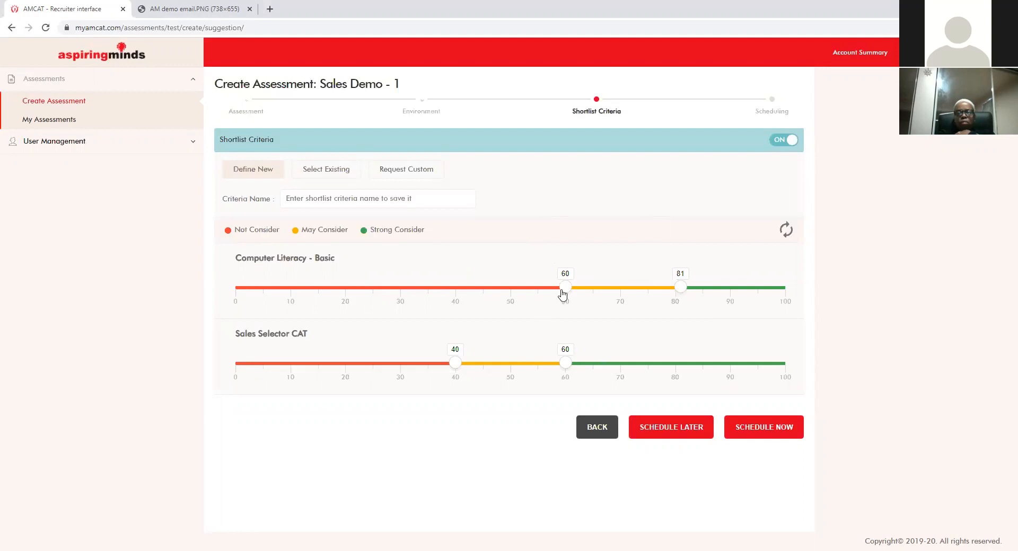
pyautogui.moveTo(504, 295); pyautogui.dragTo(455, 297)
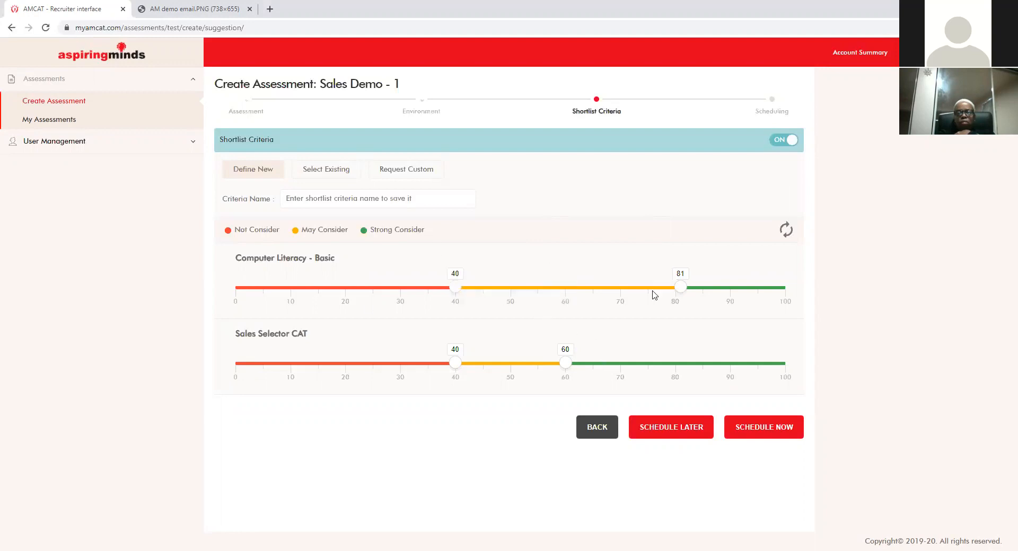
pyautogui.moveTo(678, 291); pyautogui.dragTo(563, 295)
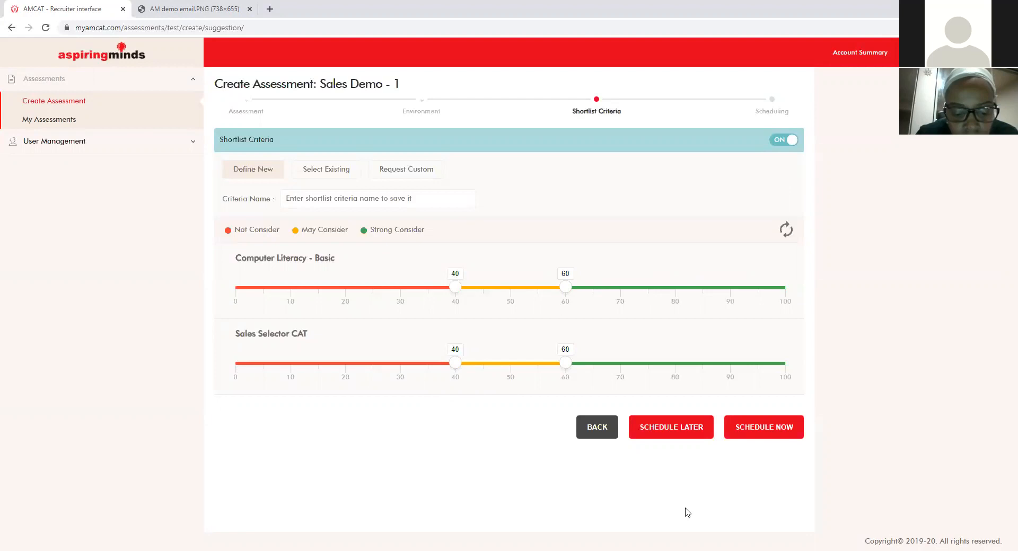
# Step: Schedule now with the criteria named 'Sales Demo' and continue to scheduling
pyautogui.click(748, 438)
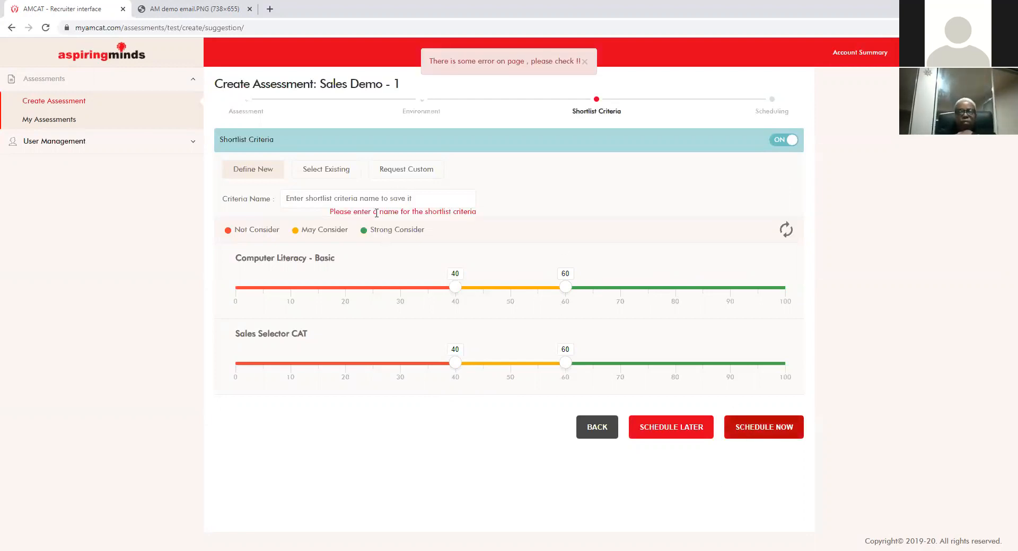
pyautogui.click(428, 202)
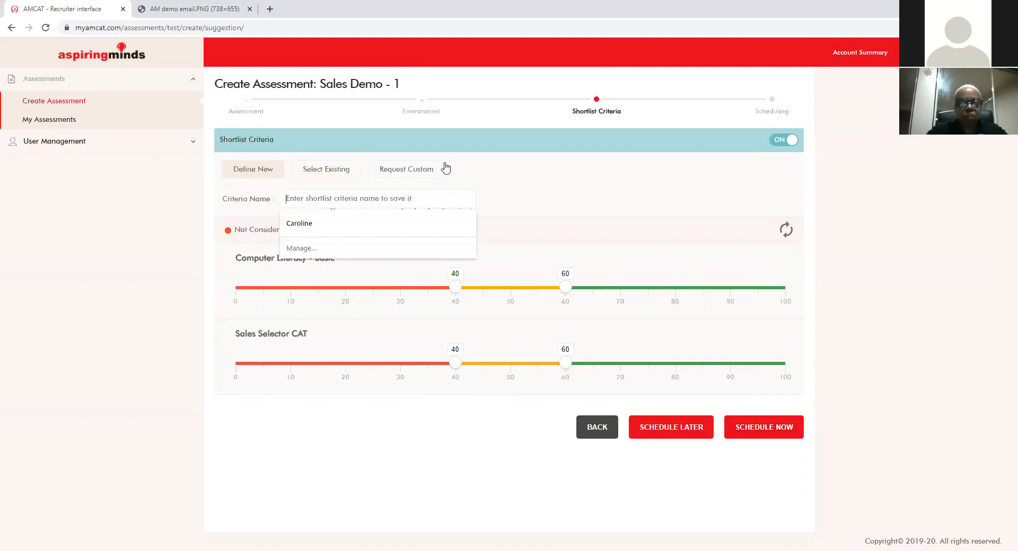
pyautogui.write('Sales Demo- 1')
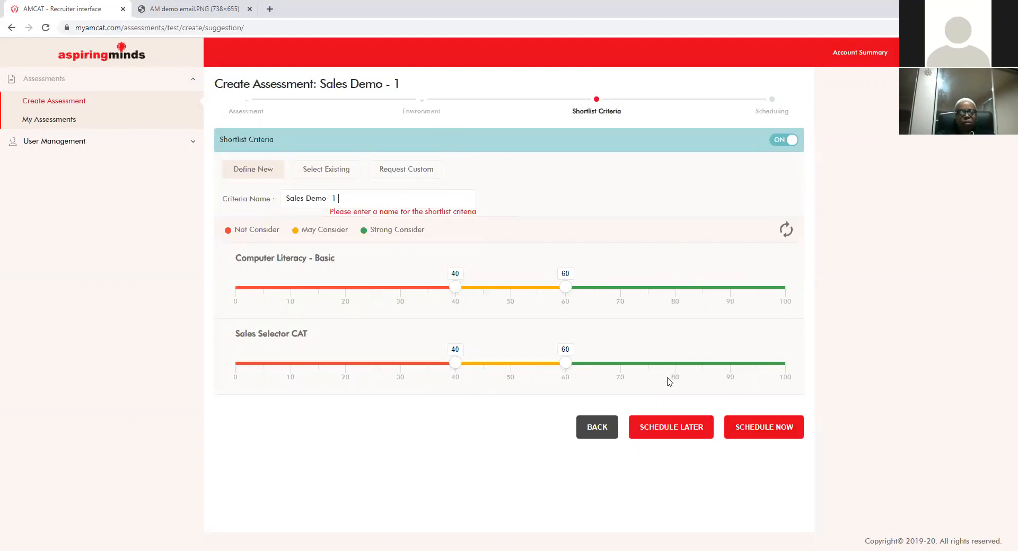
pyautogui.click(741, 426)
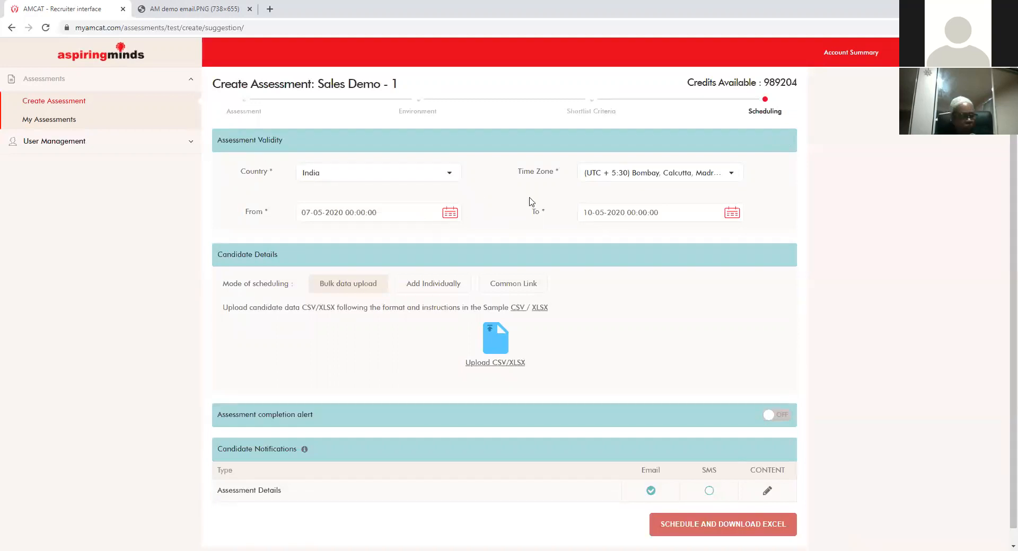
# Step: Set the validity end date to 31-05-2020 and switch to adding candidates individually
pyautogui.click(732, 213)
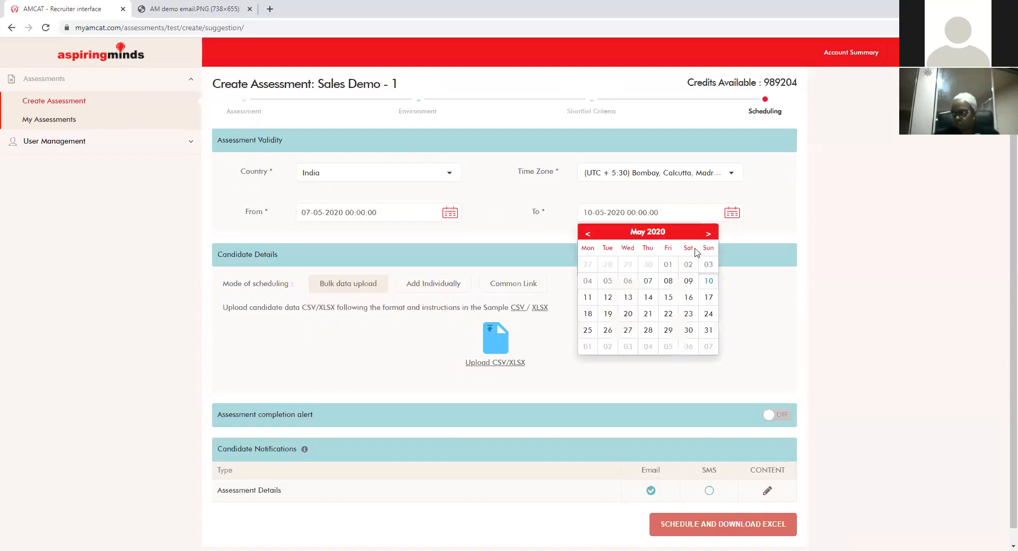
pyautogui.click(708, 329)
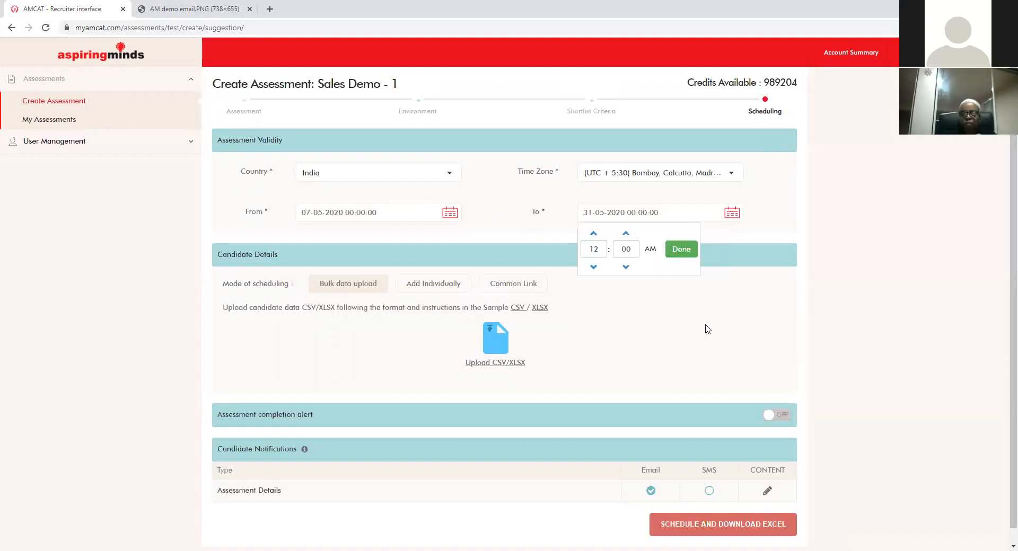
pyautogui.click(681, 251)
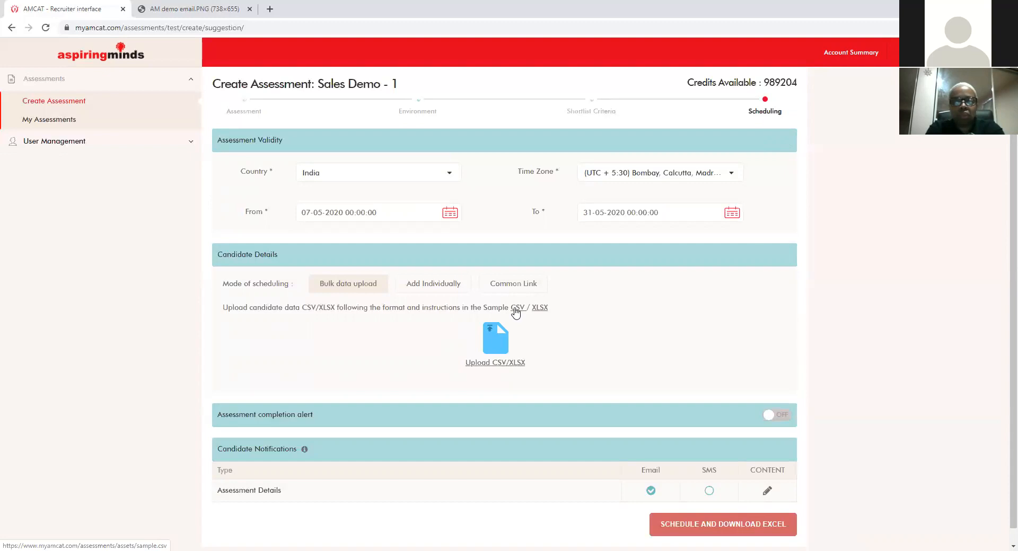
pyautogui.click(444, 295)
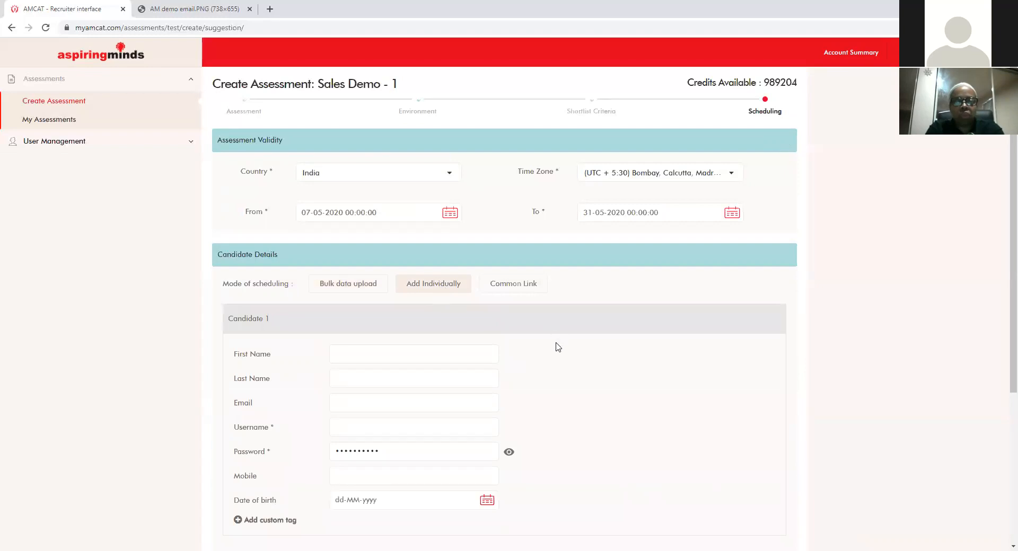
# Step: Fill Candidate 1's details from the saved autofill suggestion, removing an accidental second candidate form
pyautogui.scroll(-3, 558, 347)
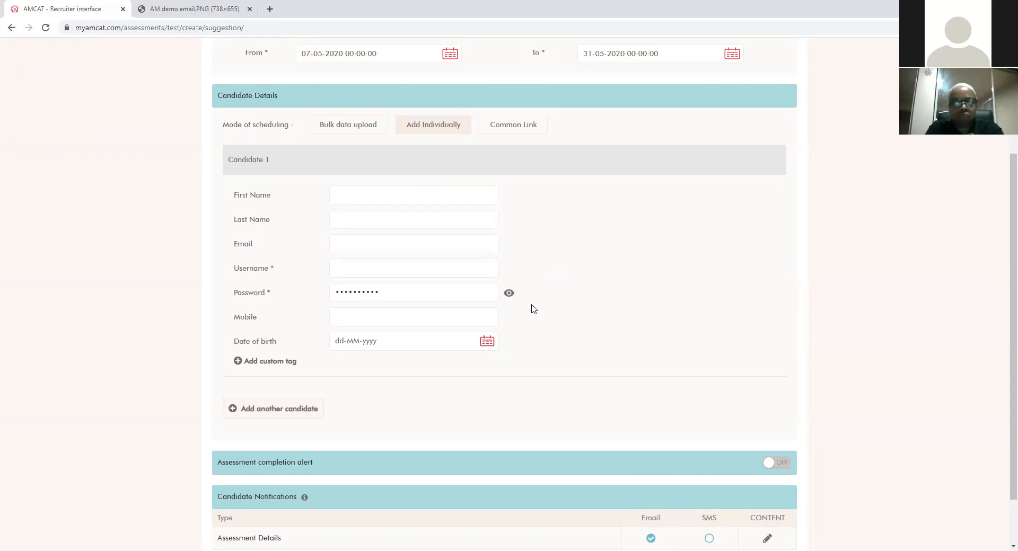
pyautogui.click(423, 195)
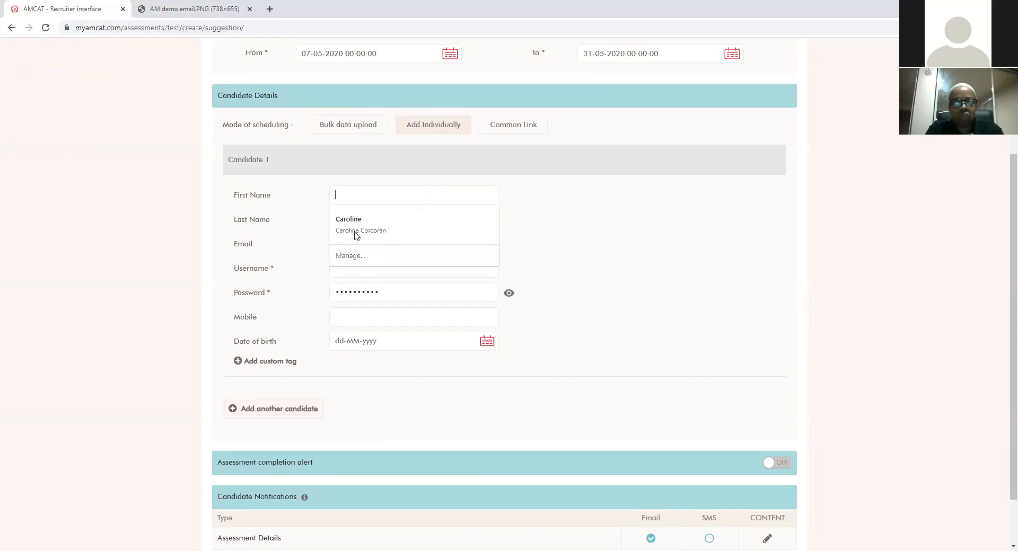
pyautogui.click(291, 407)
pyautogui.scroll(-4, 291, 411)
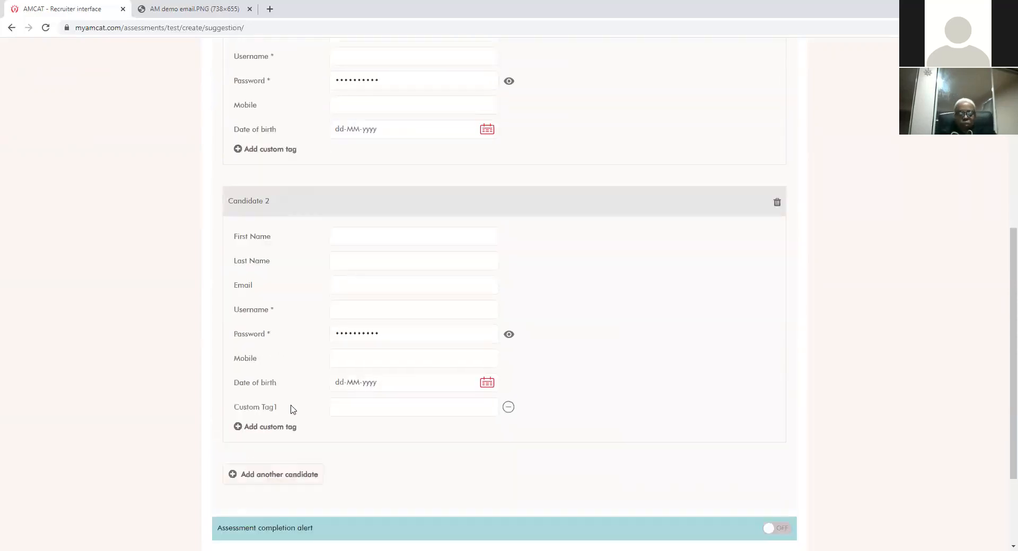
pyautogui.scroll(2, 661, 340)
pyautogui.click(777, 308)
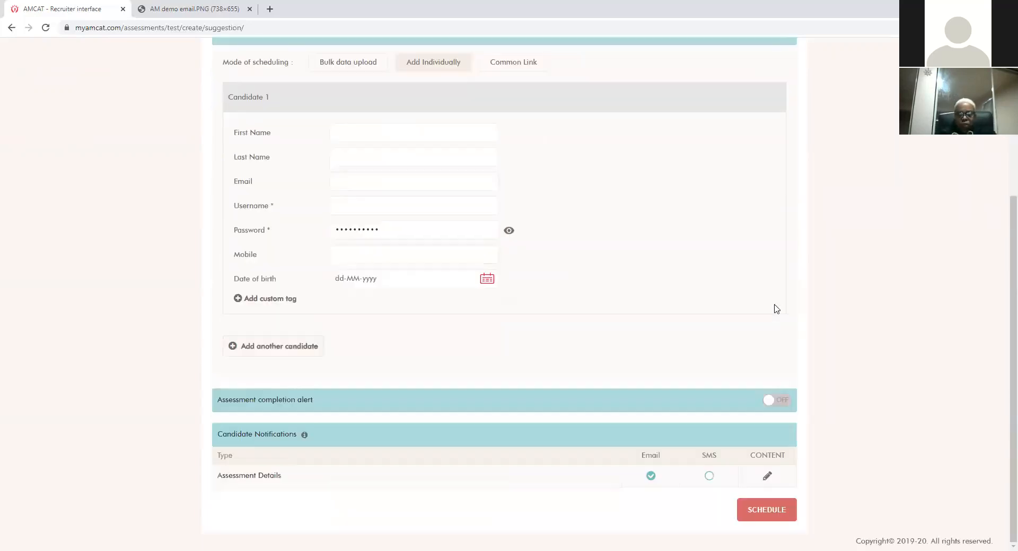
pyautogui.scroll(2, 599, 254)
pyautogui.click(459, 191)
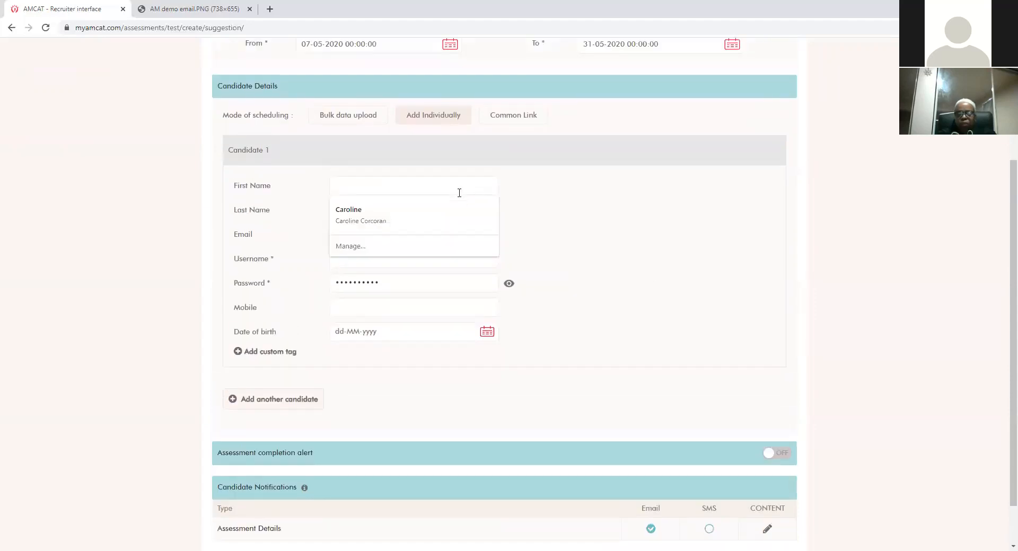
pyautogui.click(430, 228)
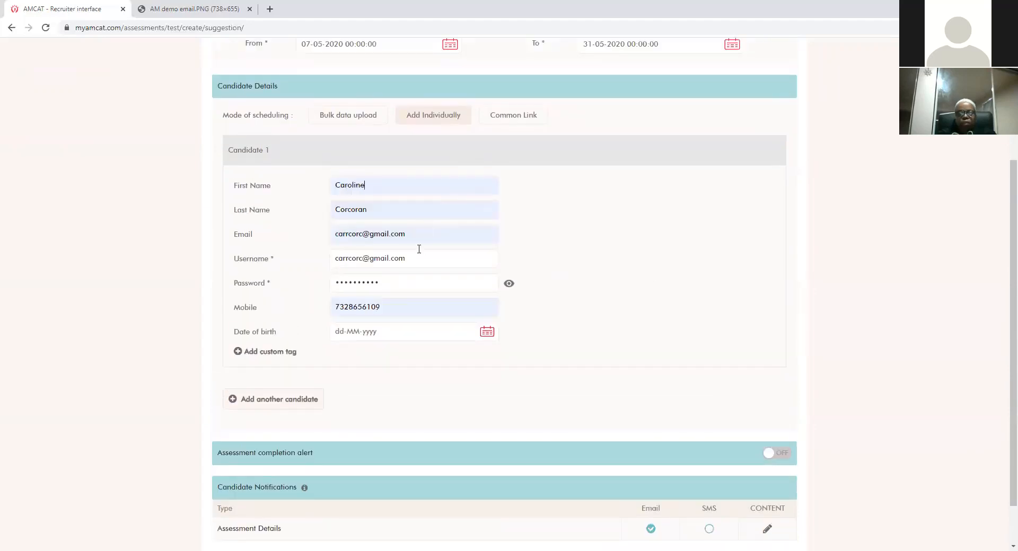
# Step: Replace Candidate 1's password with one containing a capital letter and a symbol
pyautogui.click(472, 292)
pyautogui.moveTo(418, 285); pyautogui.dragTo(304, 255)
pyautogui.press('BackSpace')
pyautogui.write('••••••••')
pyautogui.click(512, 284)
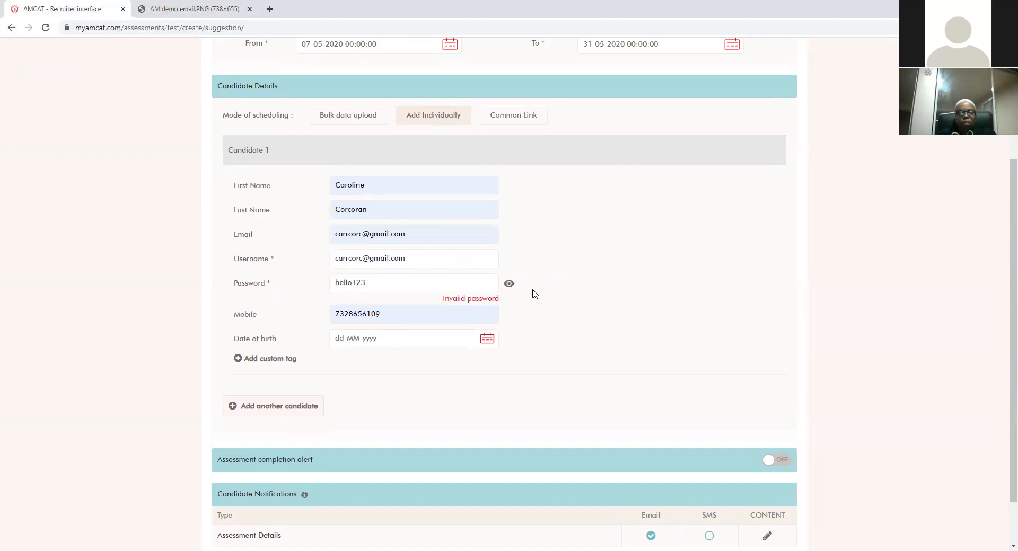
pyautogui.moveTo(424, 282); pyautogui.dragTo(320, 273)
pyautogui.press('BackSpace')
pyautogui.write('Hello123!')
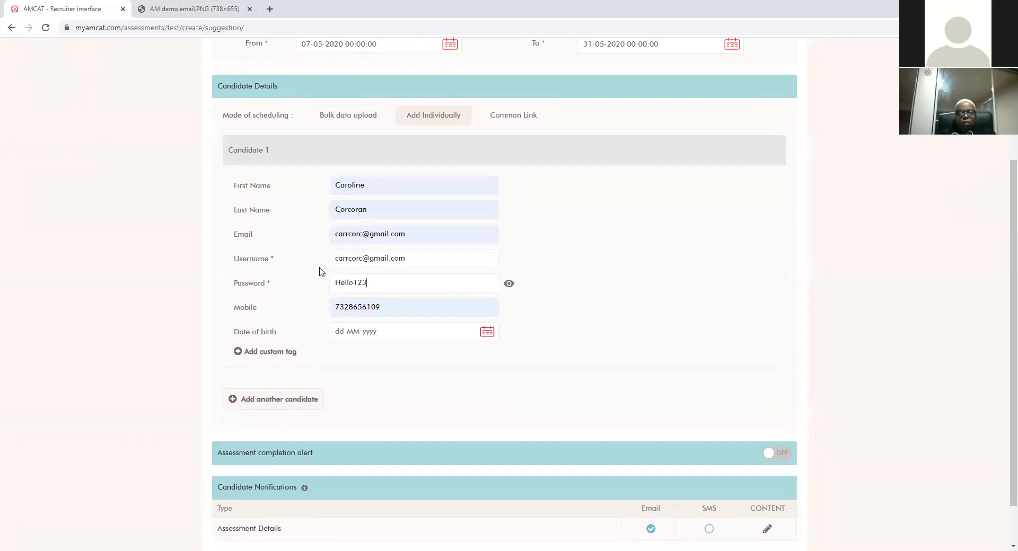
pyautogui.click(543, 302)
pyautogui.scroll(-1, 534, 307)
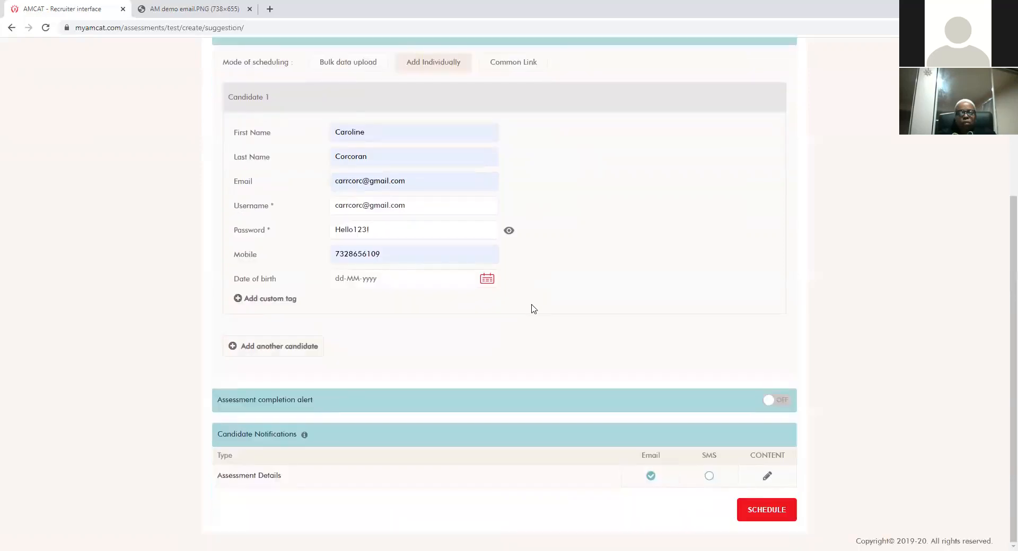
pyautogui.scroll(2, 530, 307)
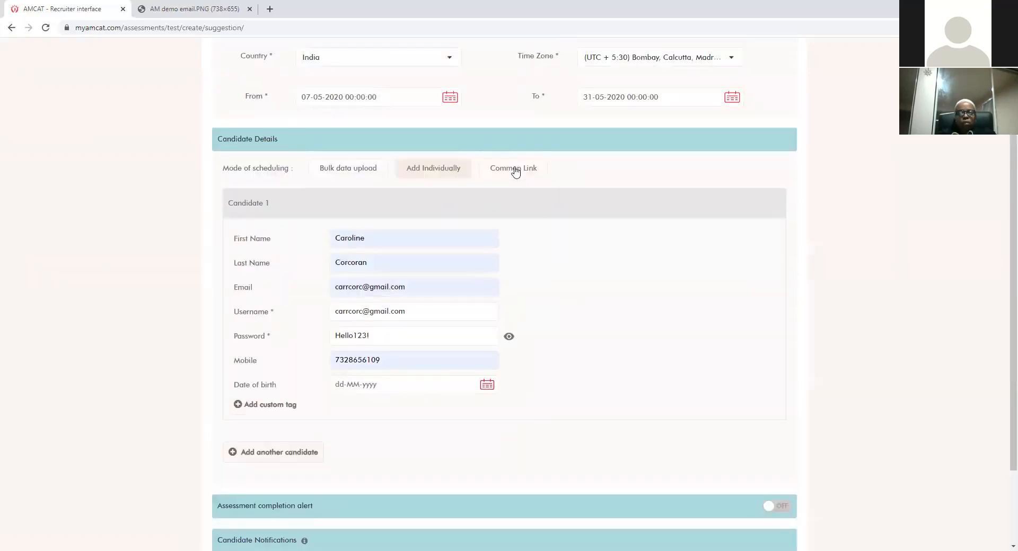
# Step: Switch to Common Link scheduling, then view the sample login-details email in the AM demo email.PNG tab
pyautogui.click(515, 170)
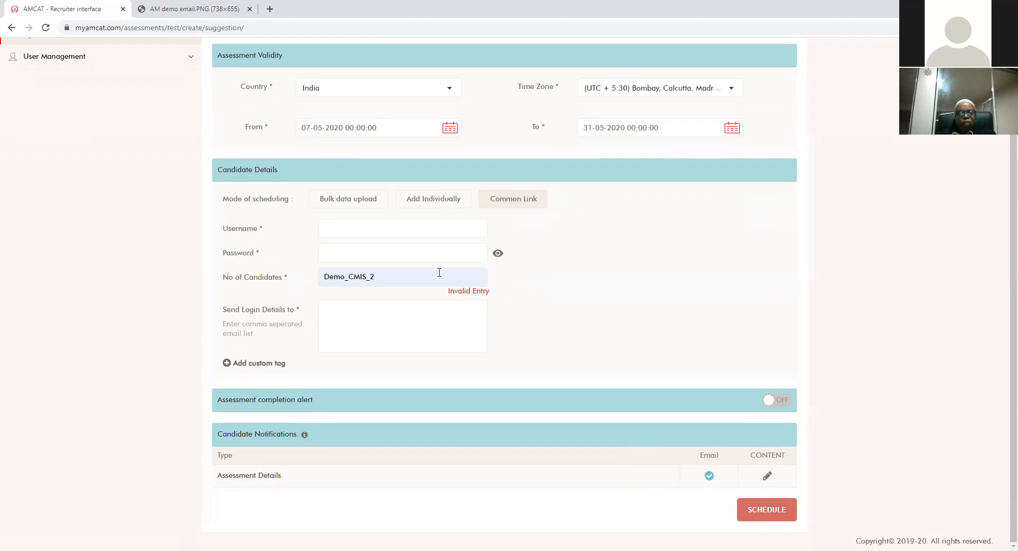
pyautogui.click(397, 318)
pyautogui.click(190, 10)
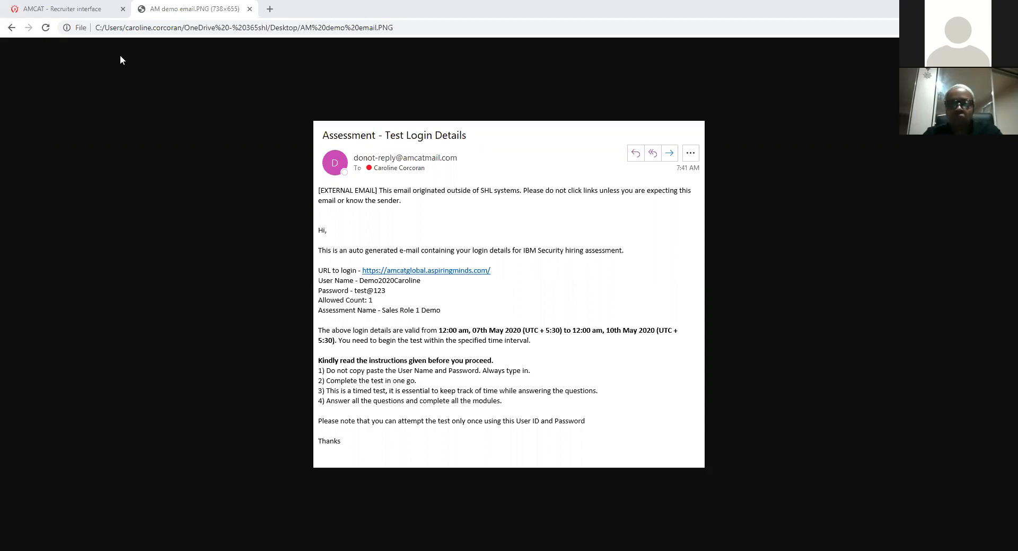
# Step: Back on the scheduling form, switch the Assessment completion alert ON and focus the recipient e-mail field
pyautogui.click(85, 12)
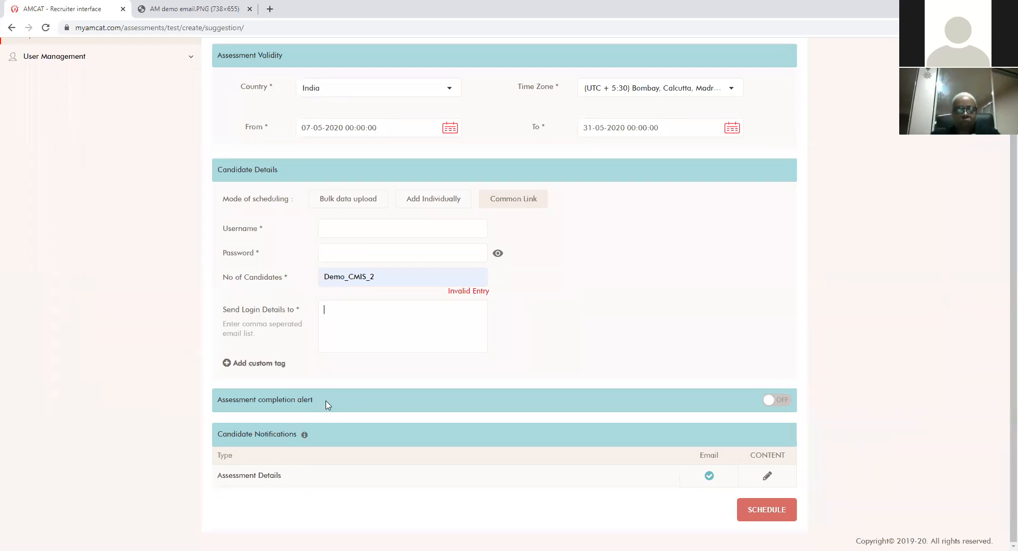
pyautogui.click(764, 400)
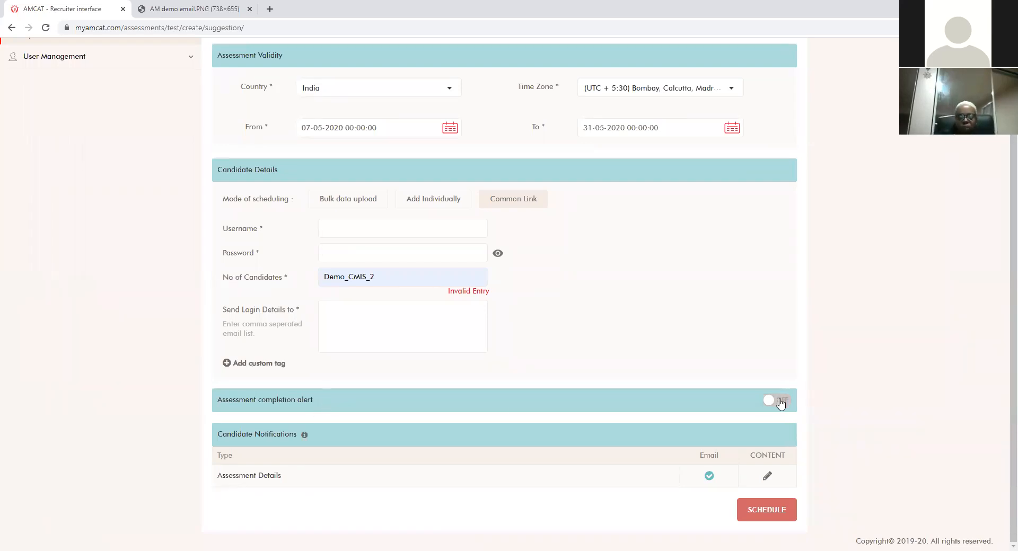
pyautogui.click(703, 408)
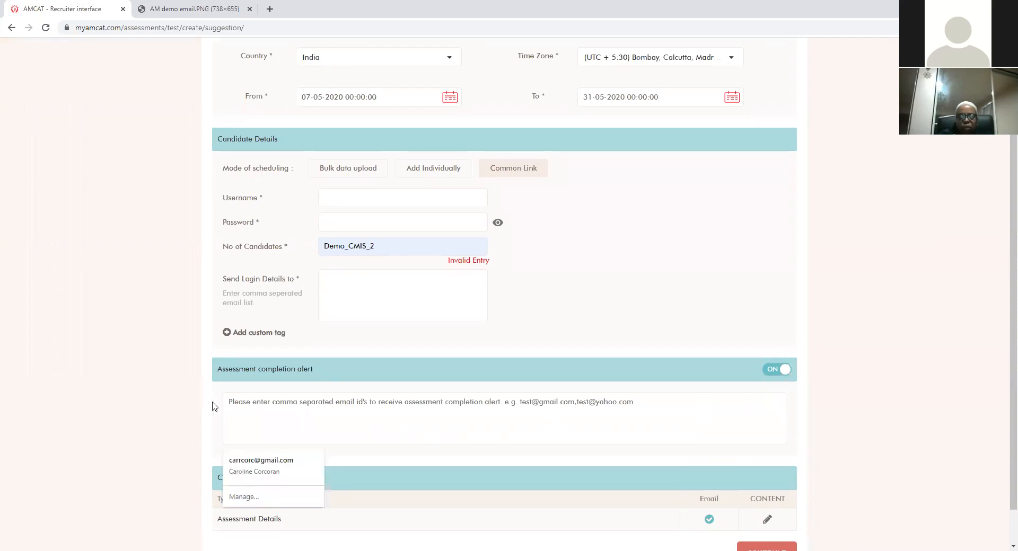
pyautogui.scroll(-1, 170, 400)
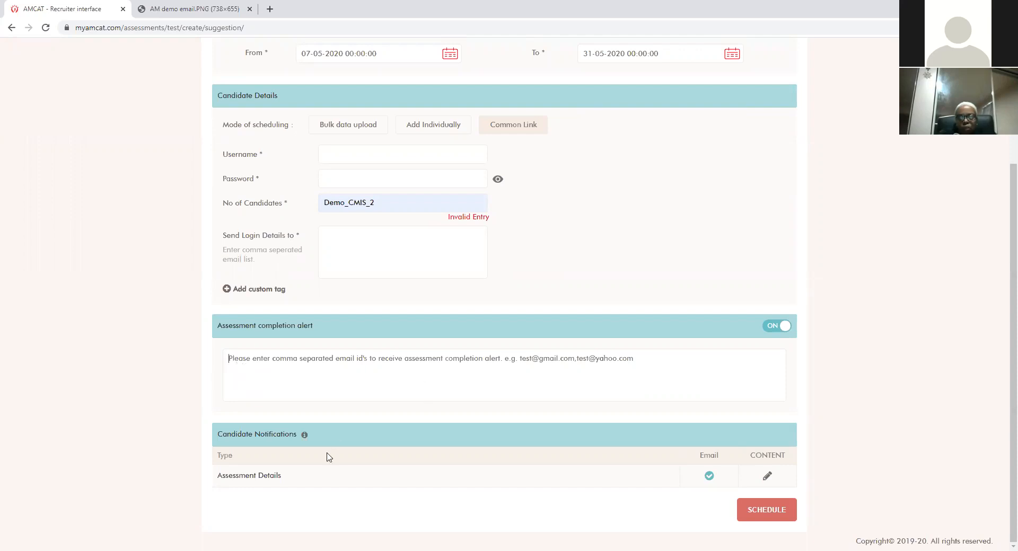
# Step: Schedule Sales Demo - 1 with Add Individually, proceeding past the unsaved-data warning and review dialog
pyautogui.click(439, 127)
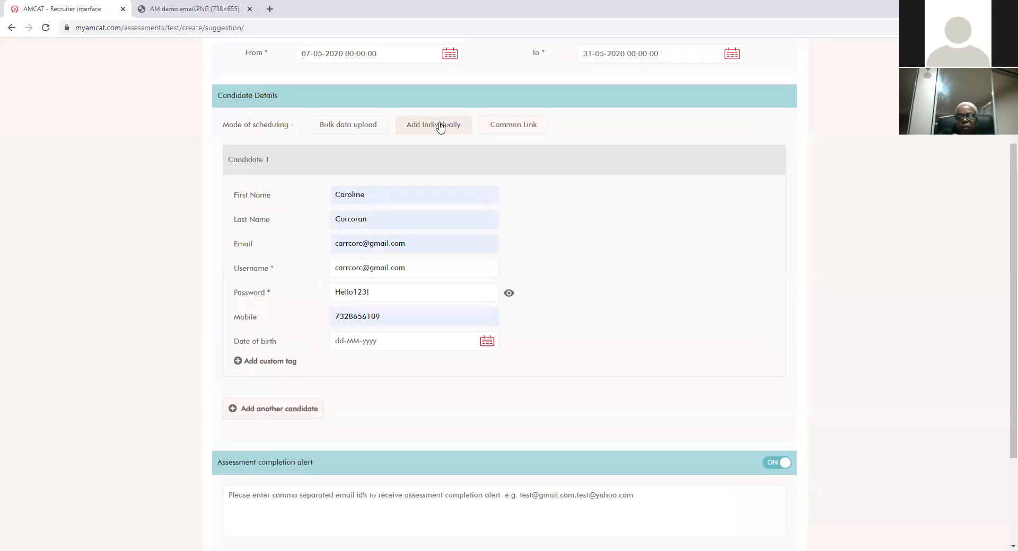
pyautogui.scroll(-2, 566, 281)
pyautogui.click(747, 511)
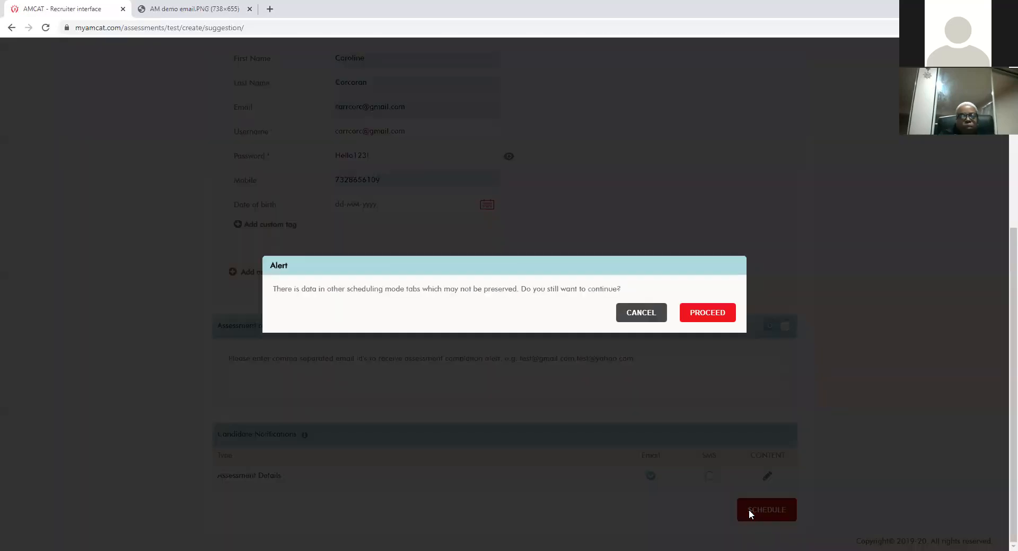
pyautogui.click(708, 319)
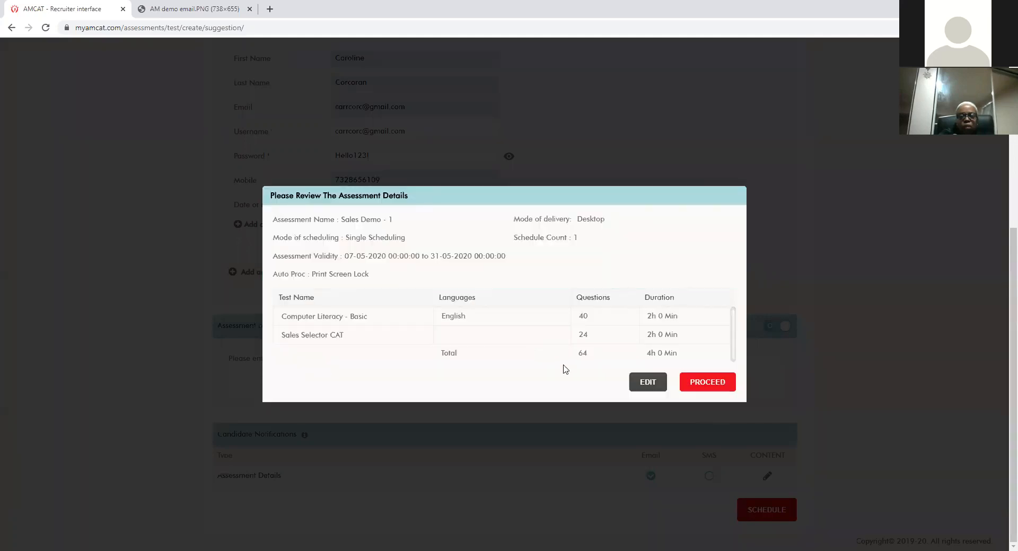
pyautogui.click(693, 383)
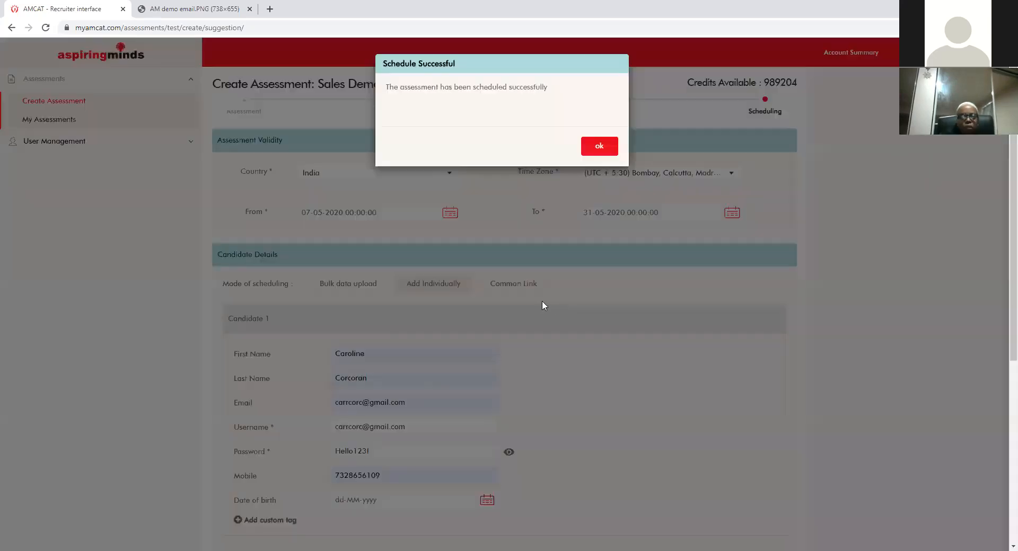
pyautogui.click(600, 148)
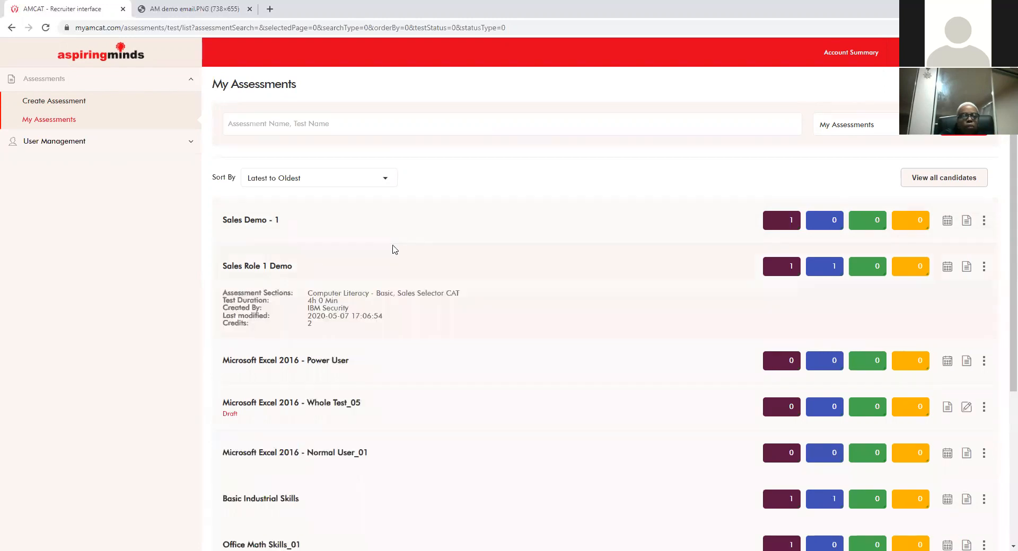
pyautogui.moveTo(388, 232)
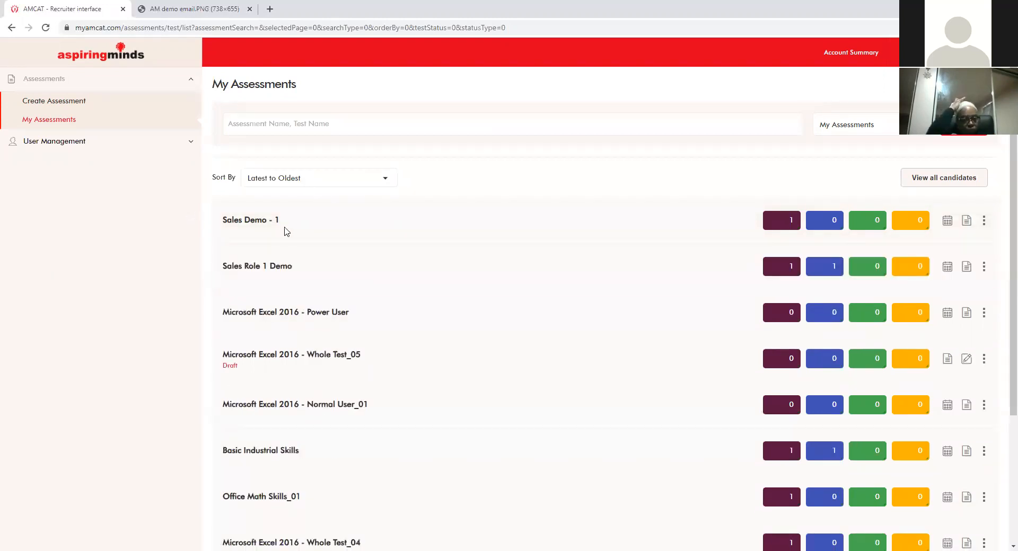
pyautogui.moveTo(281, 228)
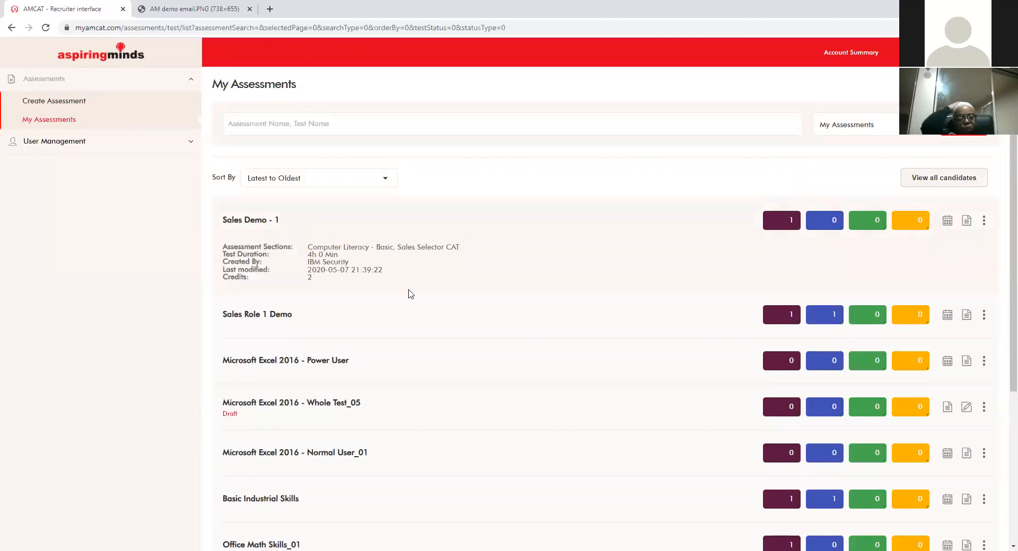
pyautogui.moveTo(387, 317)
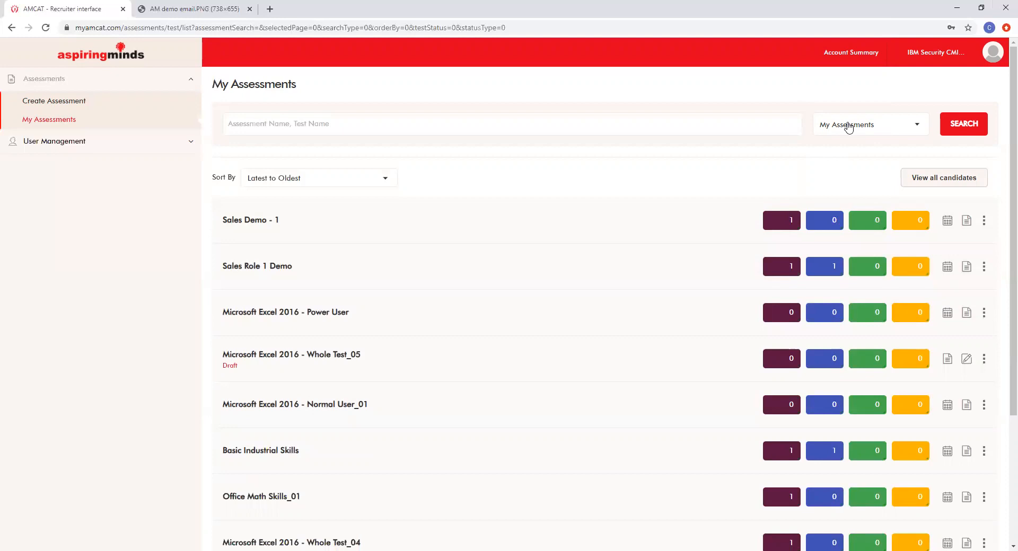
pyautogui.click(67, 124)
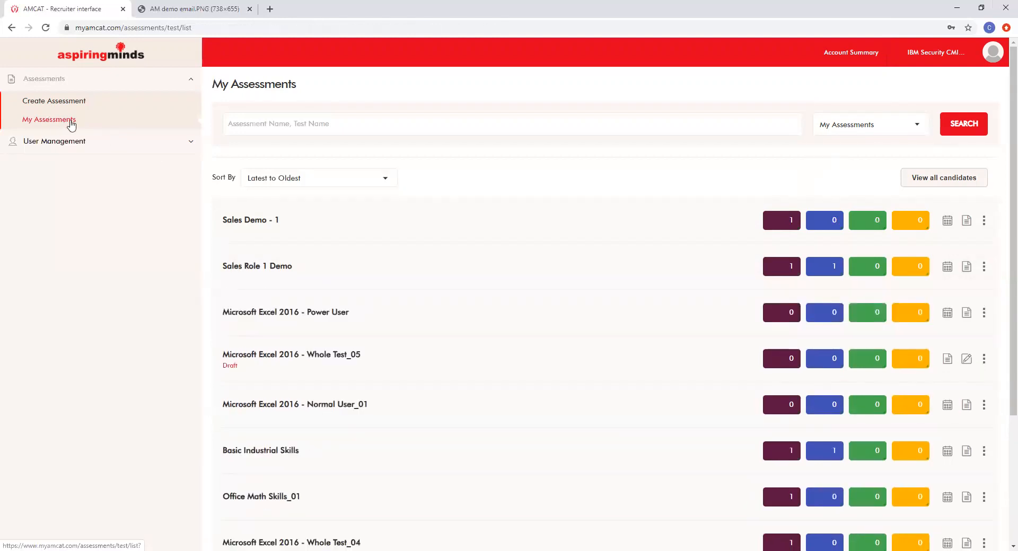
pyautogui.moveTo(313, 254)
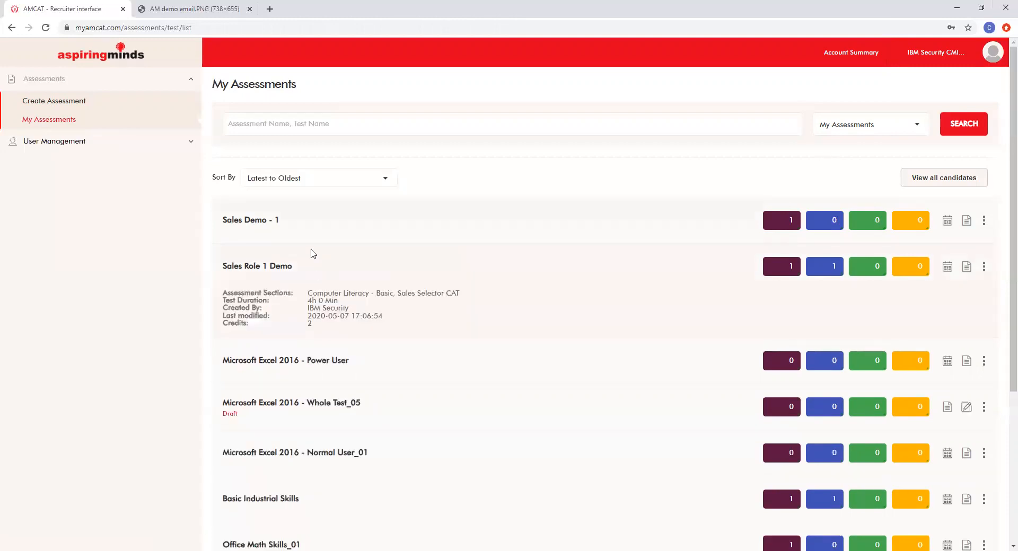
pyautogui.scroll(-4, 380, 228)
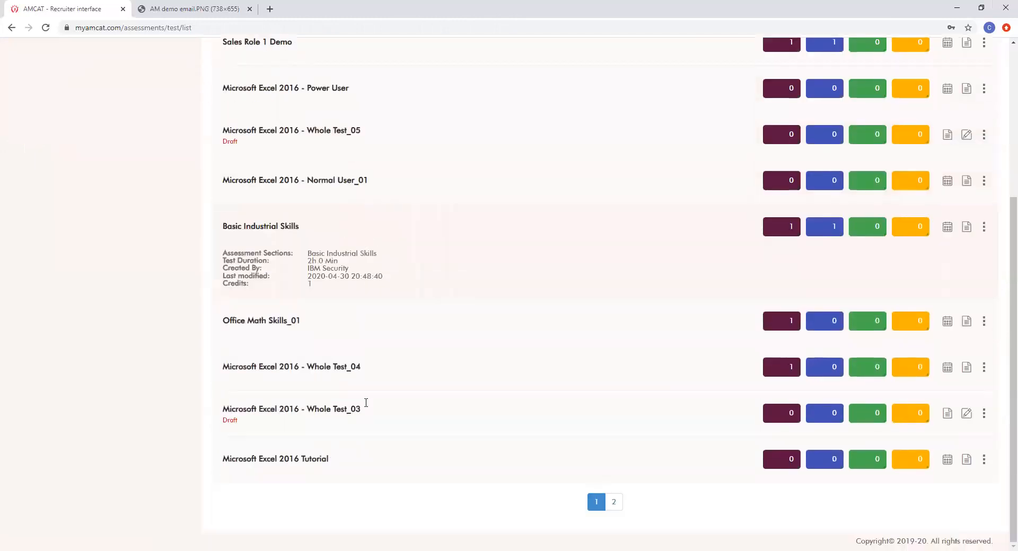
pyautogui.scroll(5, 377, 411)
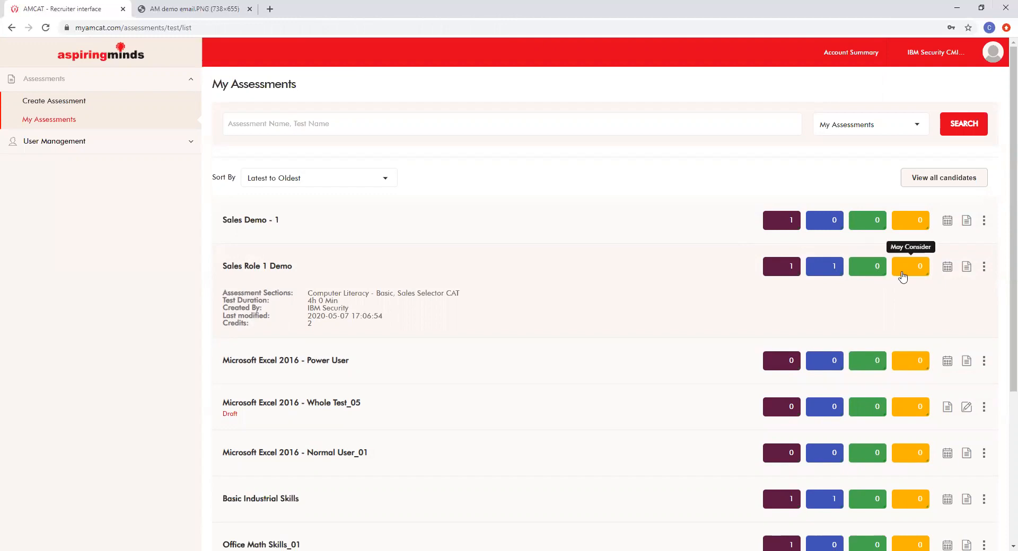
pyautogui.click(948, 272)
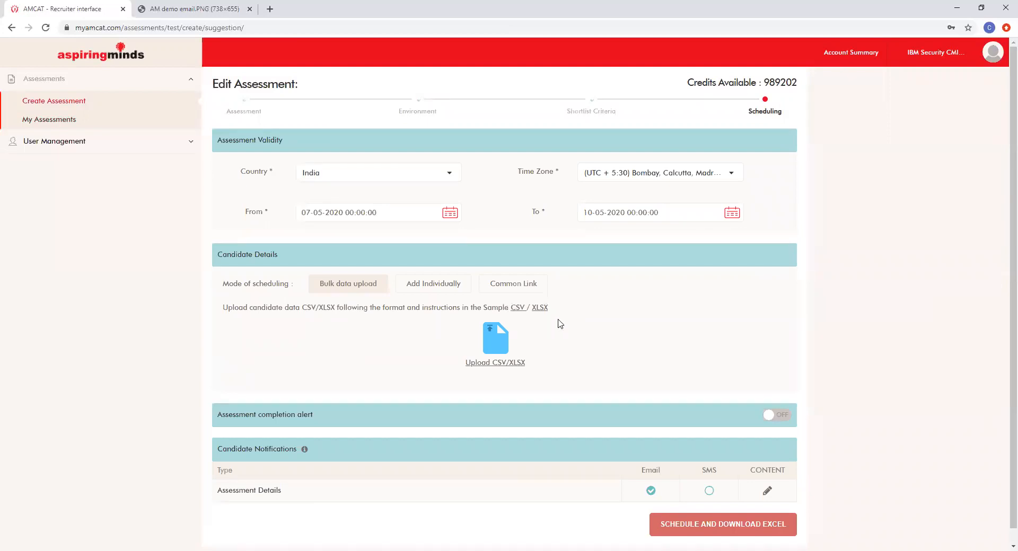
pyautogui.scroll(-1, 440, 298)
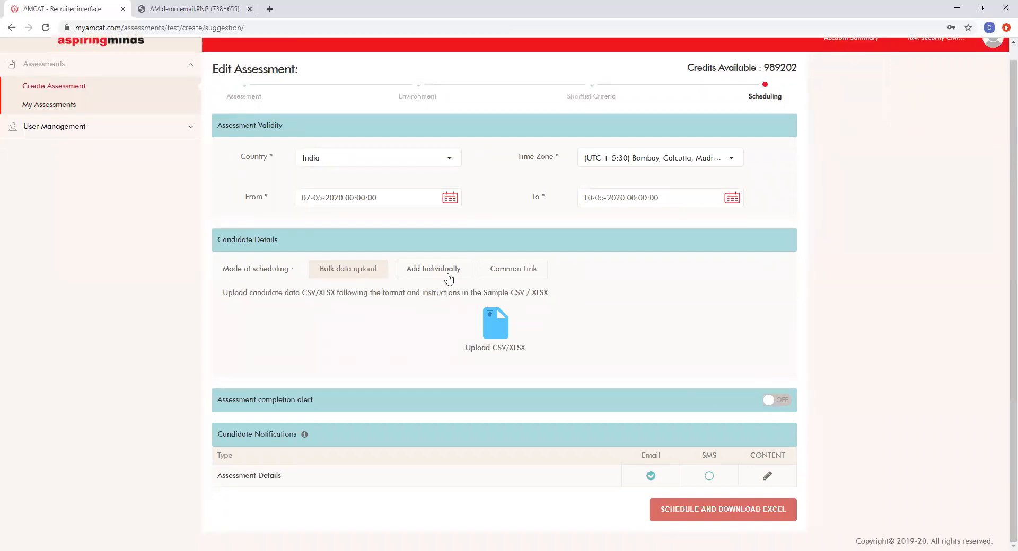
pyautogui.click(45, 106)
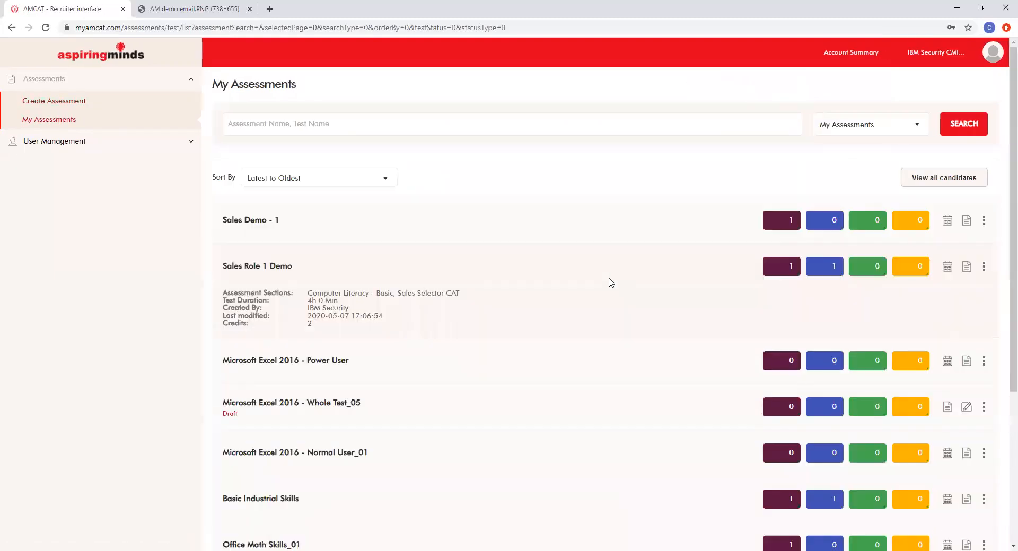
# Step: Show Candidate Details for Sales Role 1 Demo, listing its one candidate scoring 28.00 and 1.00
pyautogui.click(963, 272)
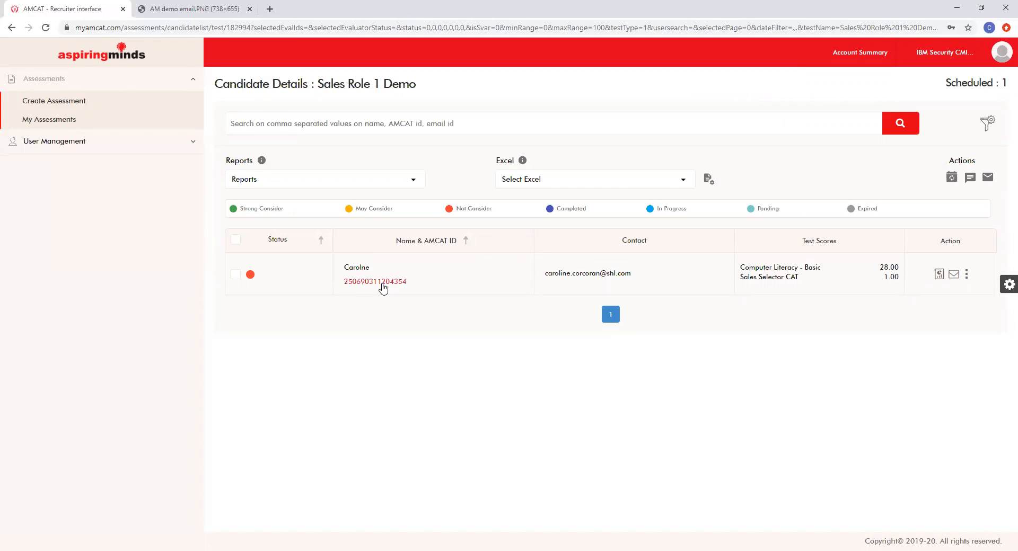
# Step: Open the candidate's assessment report and review the Summary scores
pyautogui.click(939, 275)
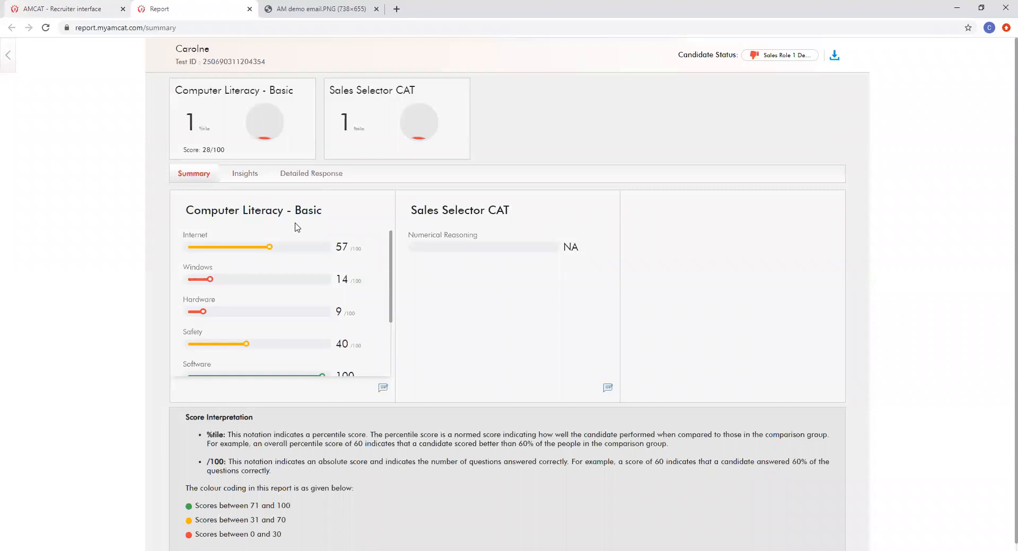
pyautogui.scroll(-3, 289, 240)
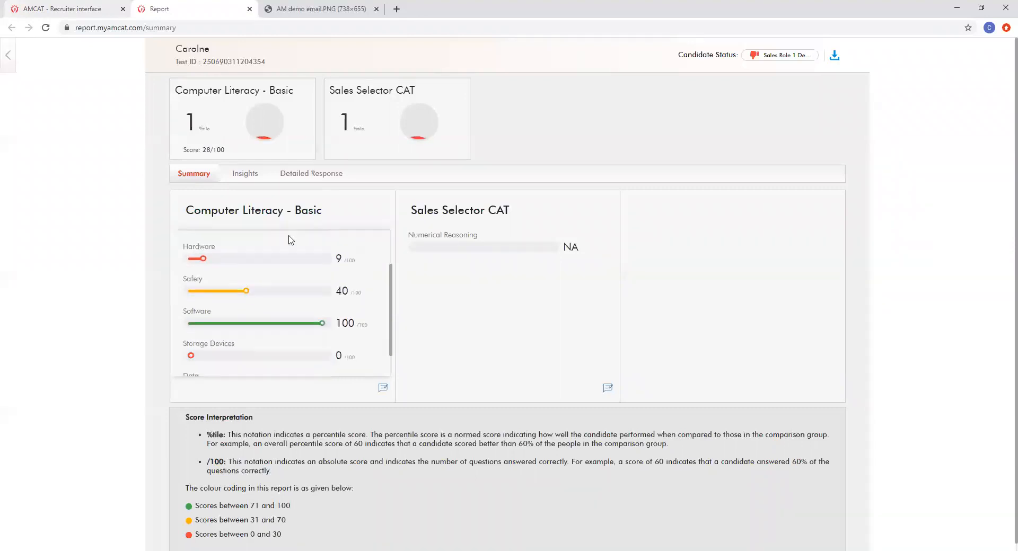
pyautogui.scroll(3, 275, 291)
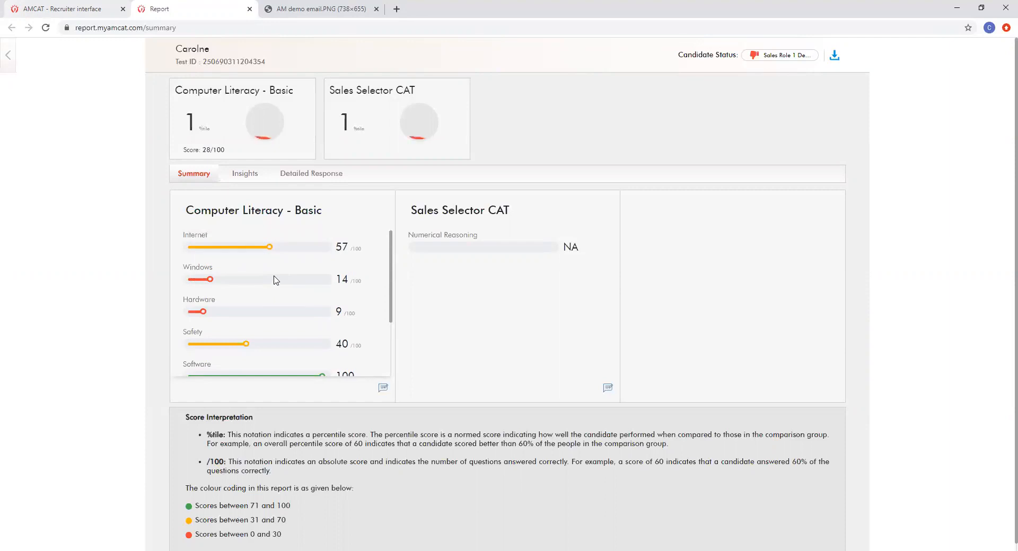
pyautogui.scroll(-1, 275, 280)
pyautogui.scroll(-2, 268, 272)
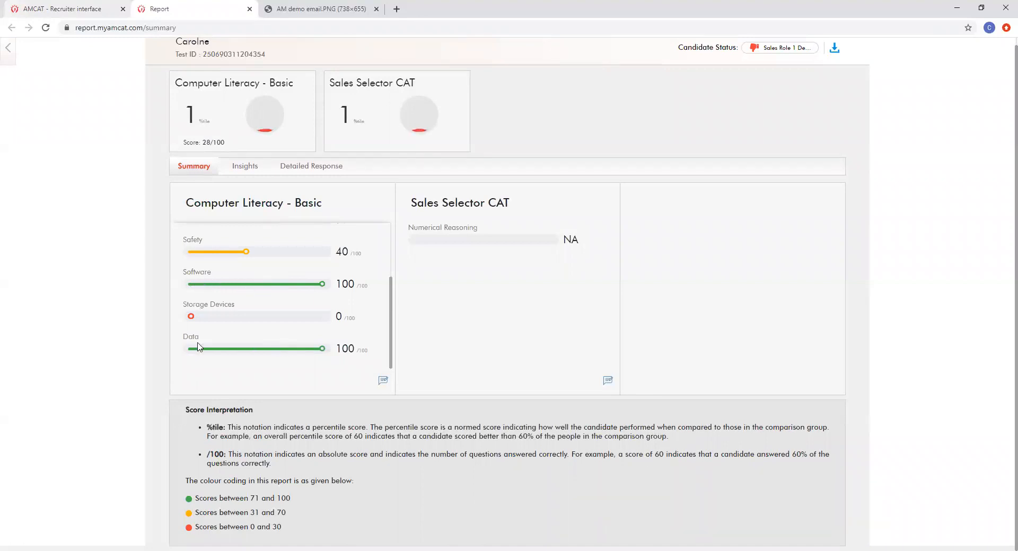
pyautogui.scroll(2, 204, 325)
pyautogui.scroll(1, 163, 274)
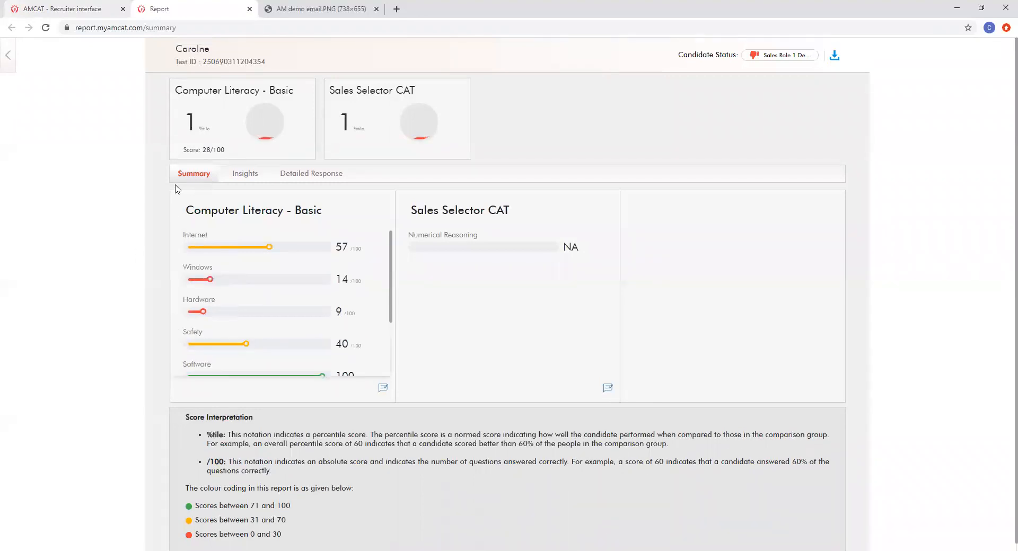
pyautogui.scroll(-1, 212, 276)
pyautogui.scroll(-3, 212, 276)
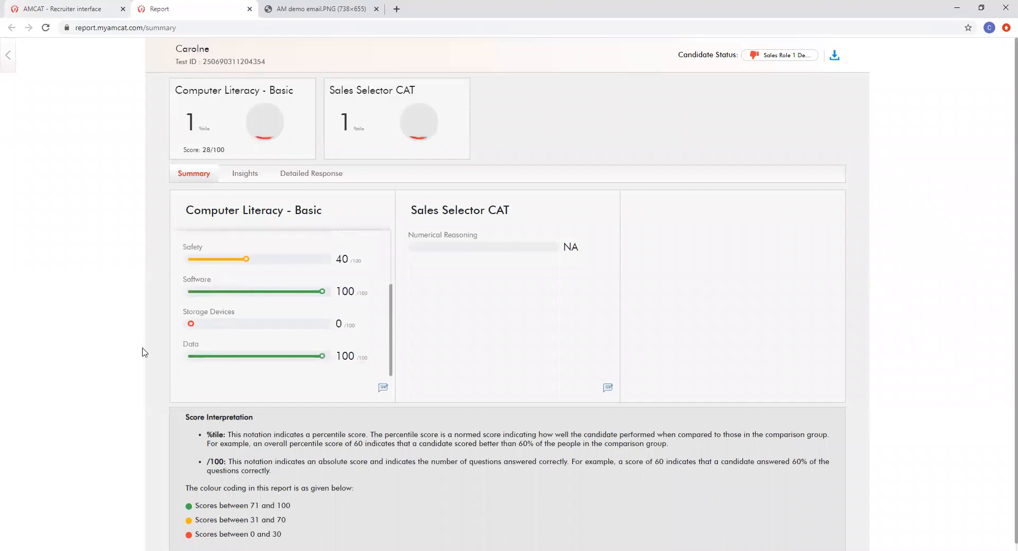
pyautogui.scroll(-1, 143, 352)
# Step: Highlight the Score Interpretation colour coding, including the 31–70 and 71–100 score bands
pyautogui.tripleClick(242, 413)
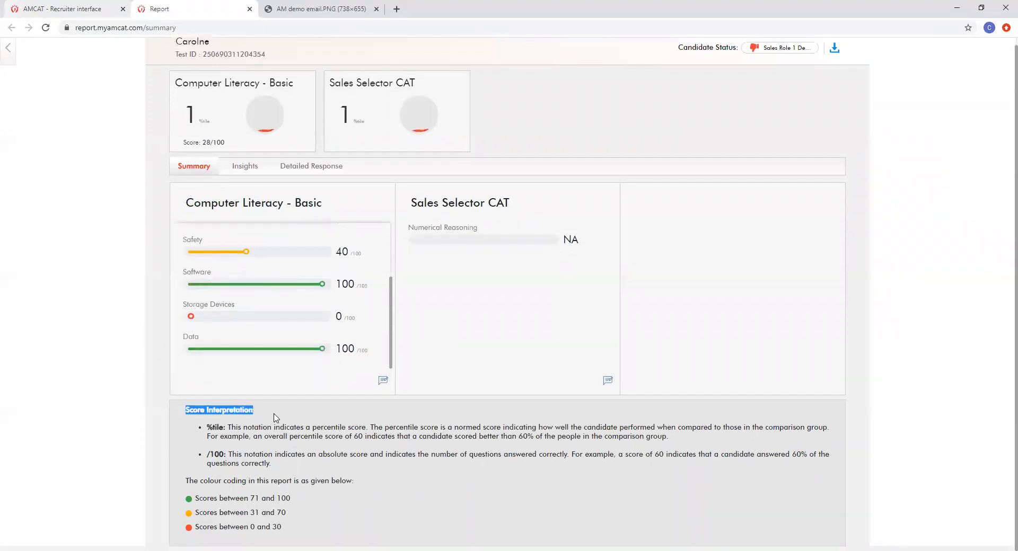
pyautogui.click(210, 428)
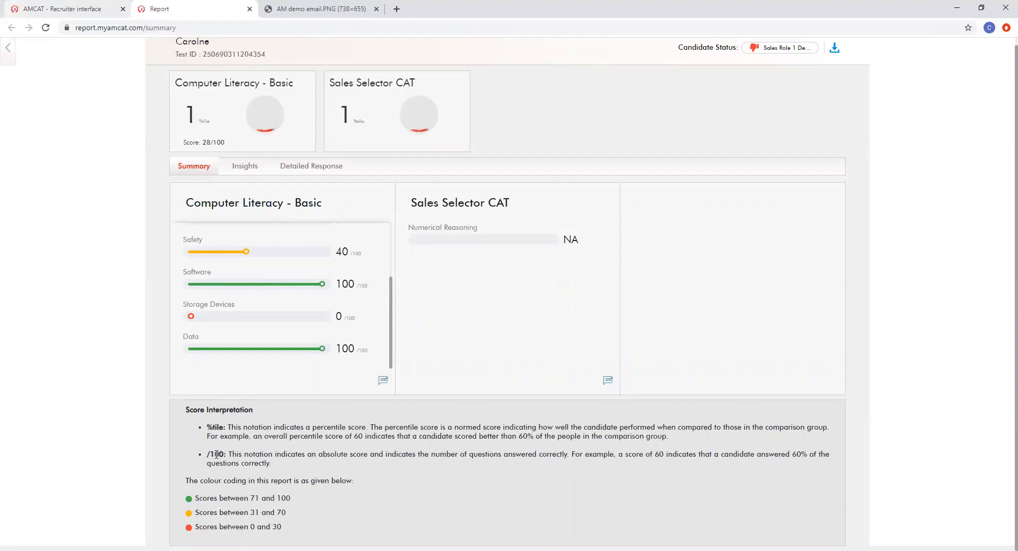
pyautogui.moveTo(212, 481); pyautogui.dragTo(340, 489)
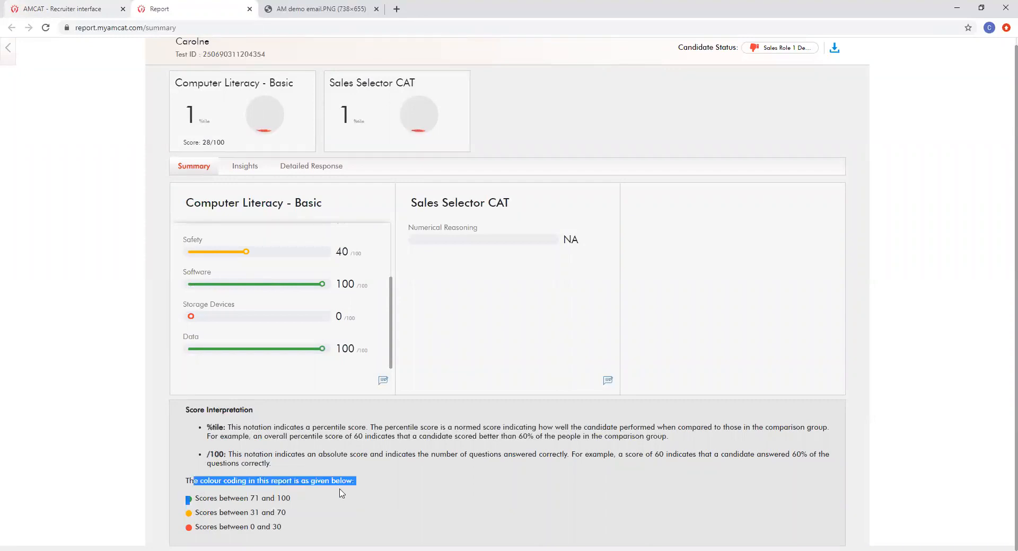
pyautogui.click(333, 502)
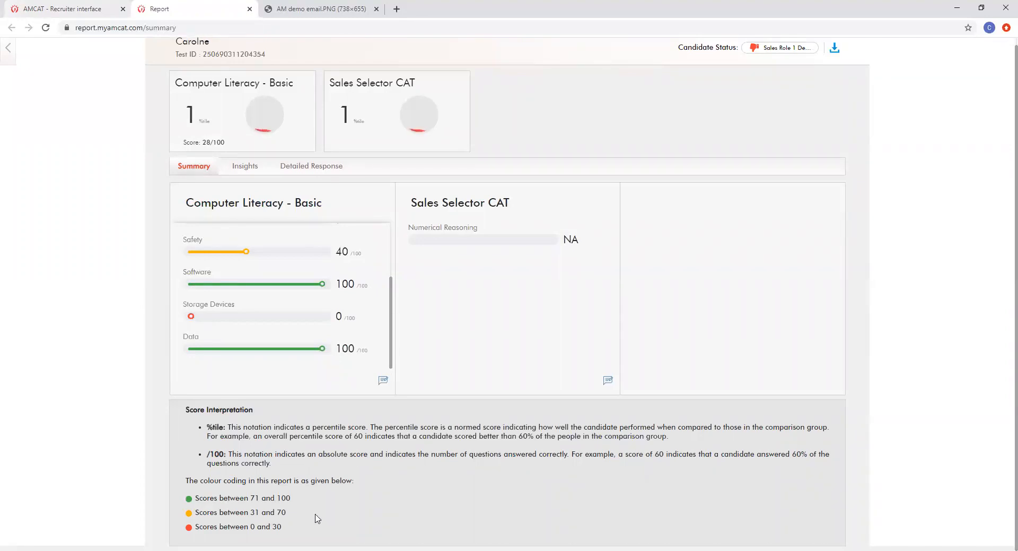
pyautogui.moveTo(288, 527); pyautogui.dragTo(218, 512)
pyautogui.click(287, 525)
pyautogui.tripleClick(268, 512)
pyautogui.tripleClick(267, 497)
pyautogui.click(308, 498)
pyautogui.scroll(1, 313, 485)
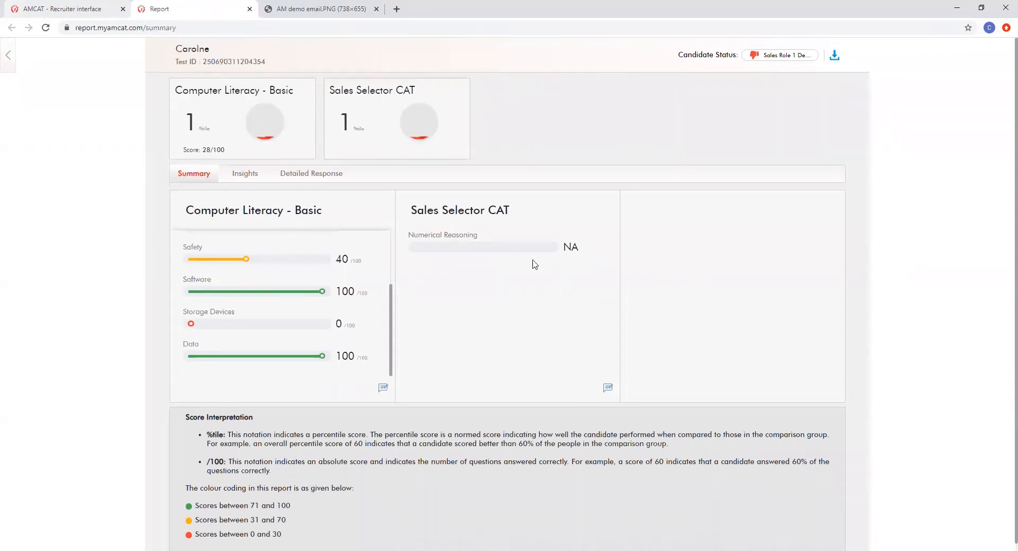
# Step: Switch the report to Insights and highlight the Sales Selector CAT traits and improvement suggestions
pyautogui.click(243, 173)
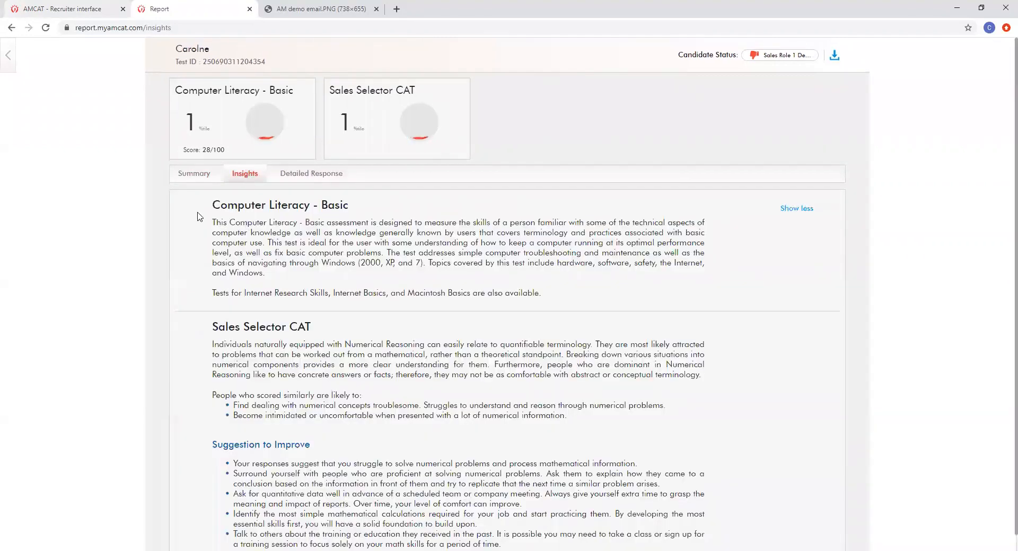
pyautogui.scroll(-1, 201, 218)
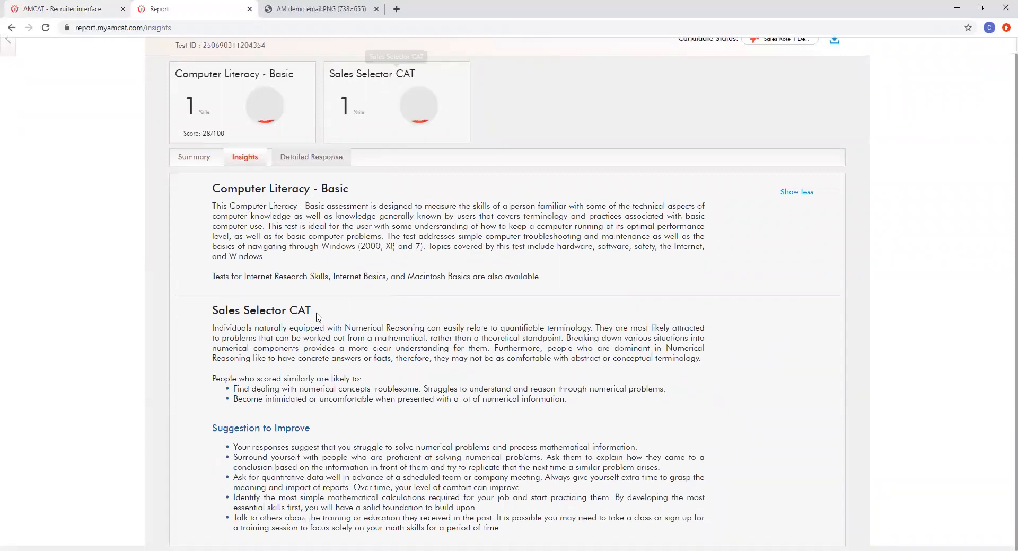
pyautogui.moveTo(210, 378); pyautogui.dragTo(584, 539)
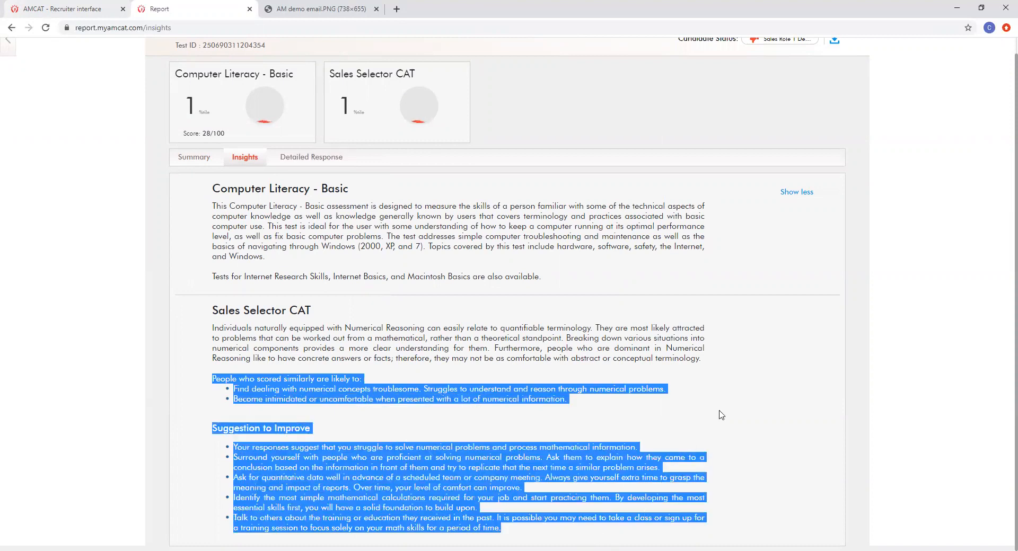
pyautogui.click(689, 415)
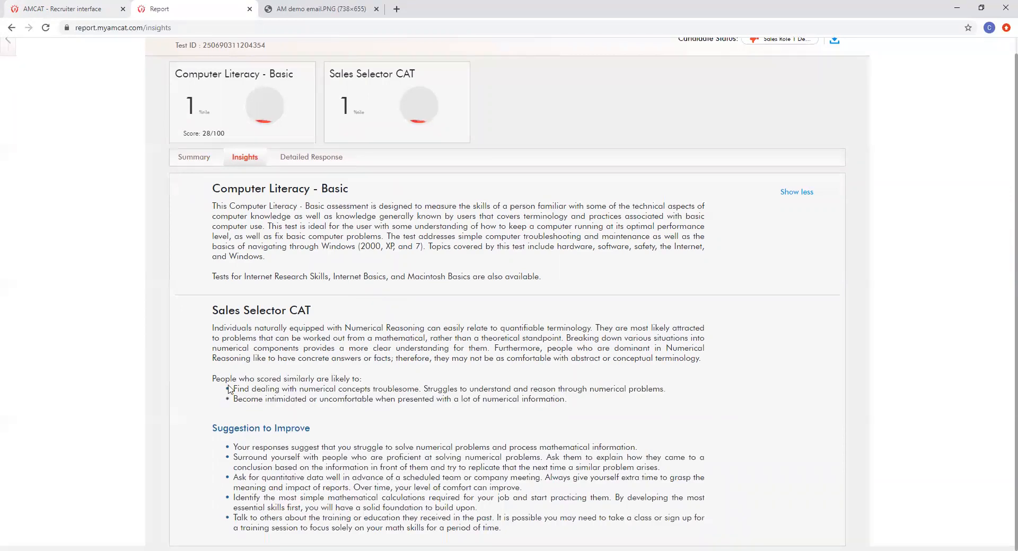
pyautogui.moveTo(229, 390); pyautogui.dragTo(312, 391)
pyautogui.click(402, 400)
pyautogui.scroll(1, 438, 416)
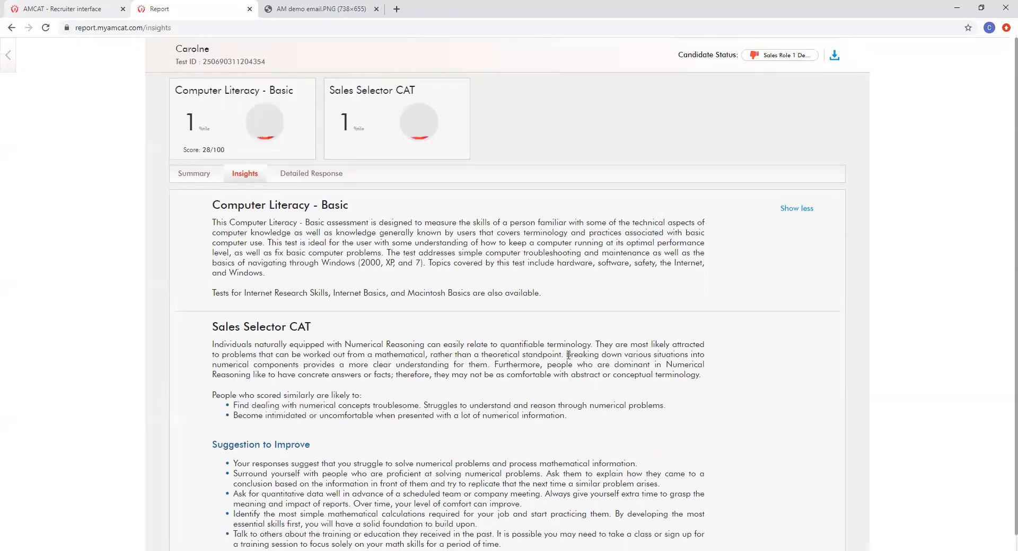
# Step: Download the report as a PDF, open it, and scroll to the page 4 Detailed Response table
pyautogui.click(834, 57)
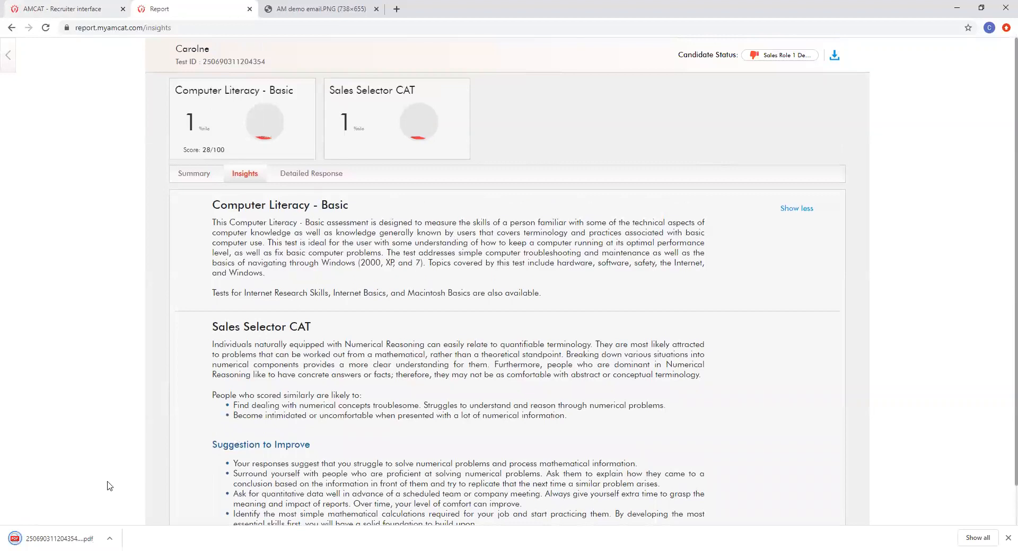
pyautogui.click(72, 538)
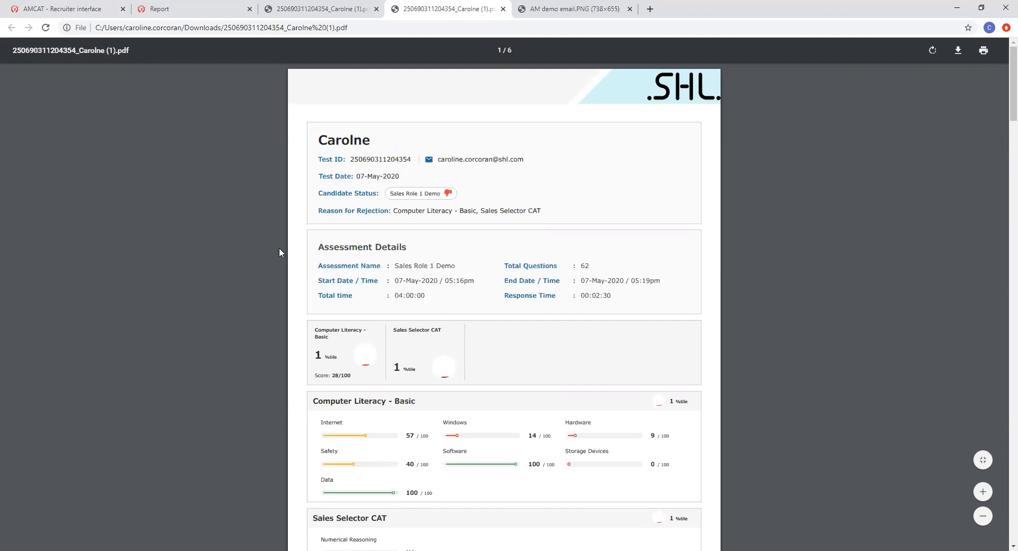
pyautogui.scroll(-5, 278, 248)
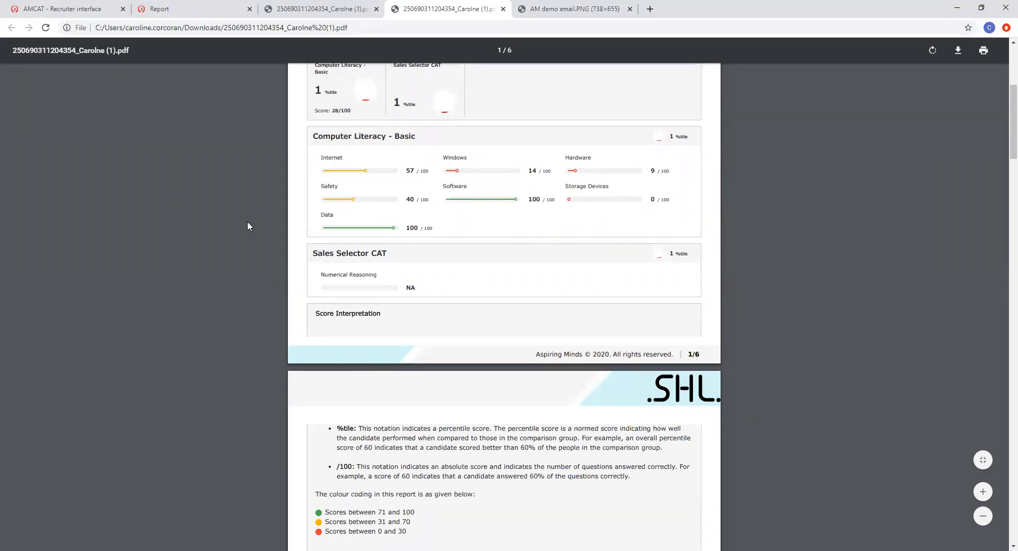
pyautogui.scroll(-15, 259, 223)
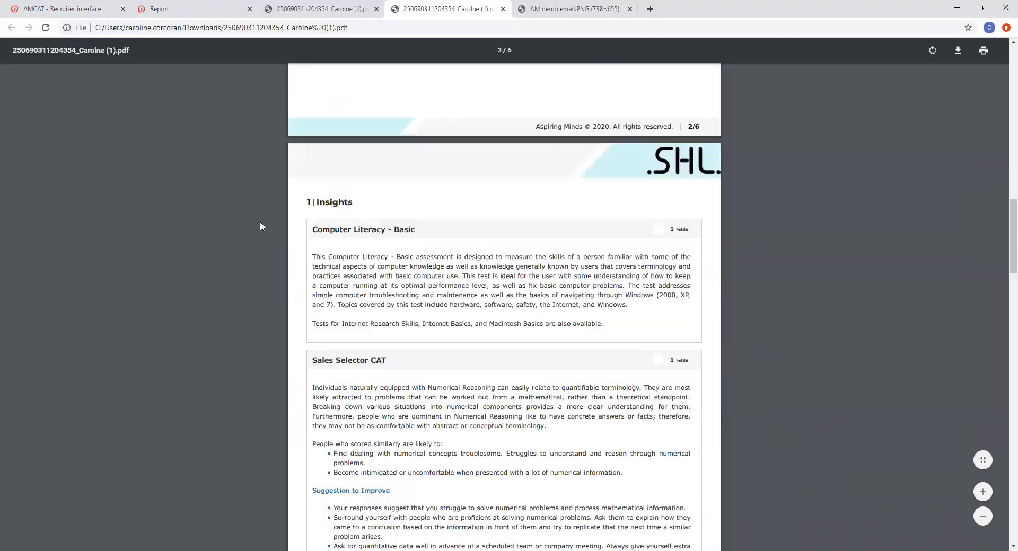
pyautogui.scroll(-12, 260, 222)
pyautogui.scroll(-2, 259, 222)
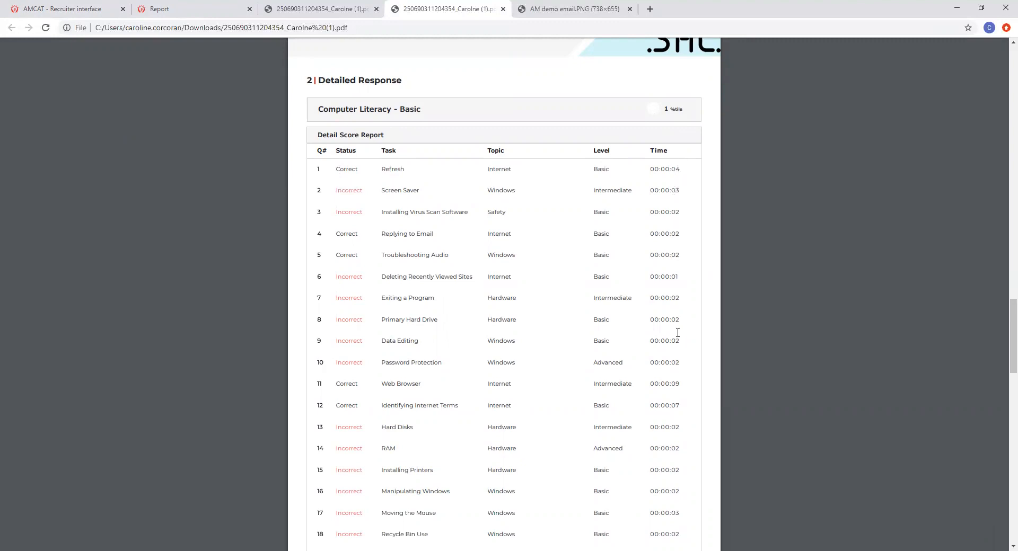
# Step: Scroll through the remaining answers down to the topic statistics tables on page 6
pyautogui.scroll(-3, 677, 333)
pyautogui.scroll(-1, 670, 314)
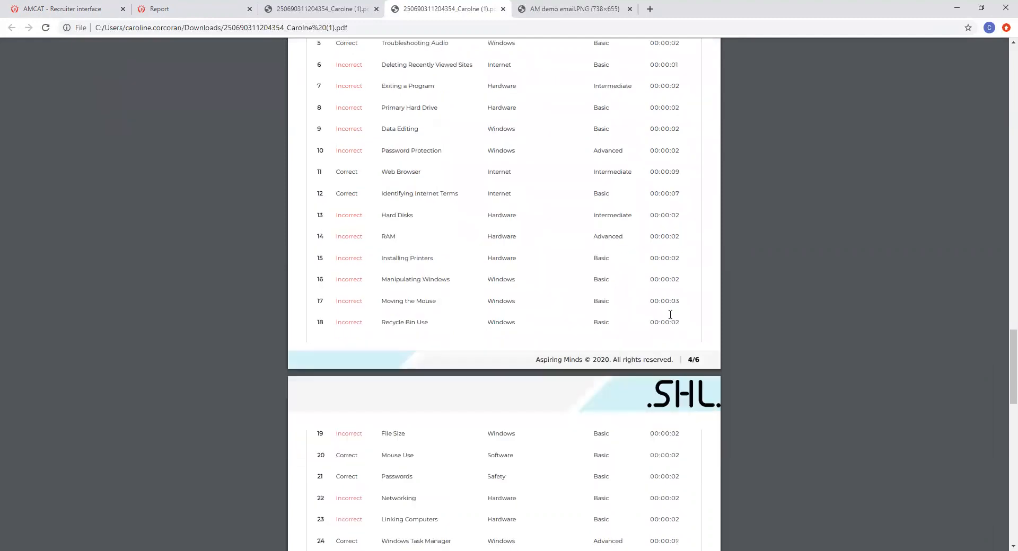
pyautogui.scroll(6, 670, 315)
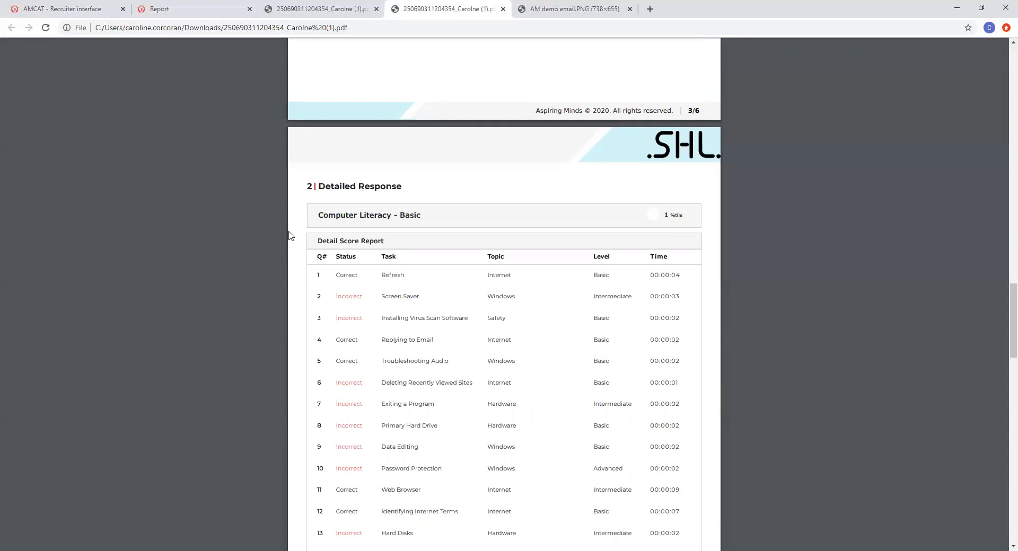
pyautogui.scroll(-1, 290, 236)
pyautogui.scroll(-2, 290, 236)
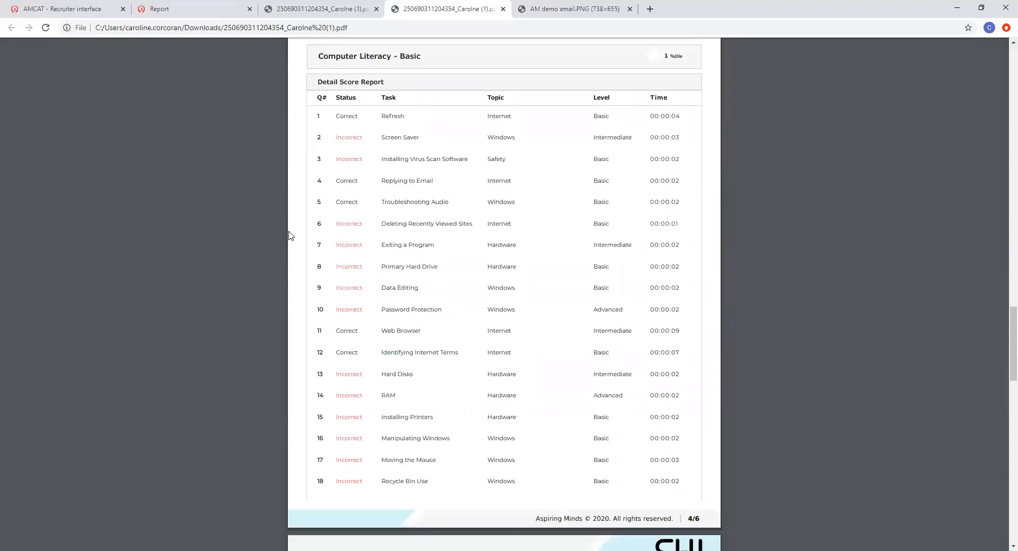
pyautogui.scroll(-15, 290, 235)
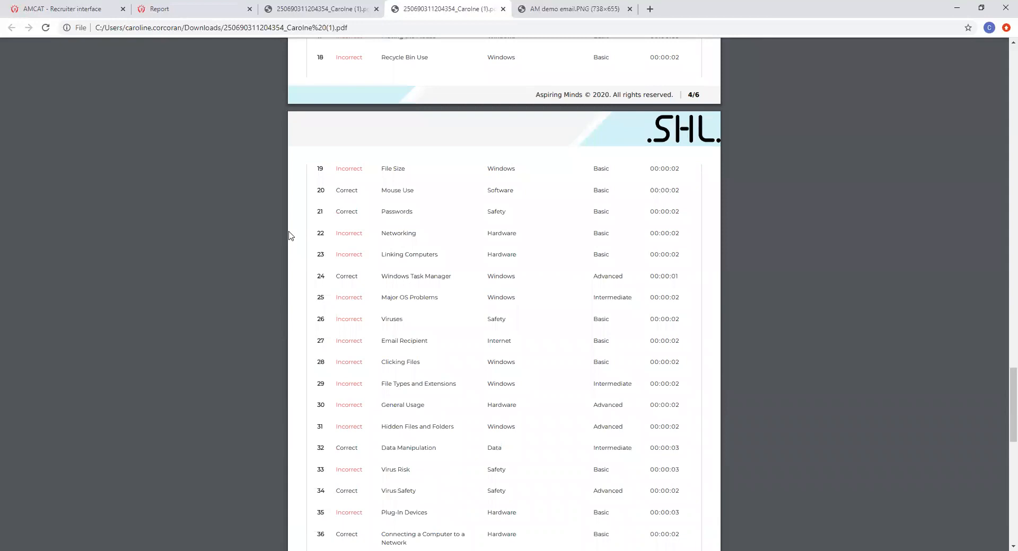
pyautogui.scroll(-6, 291, 236)
pyautogui.scroll(-1, 290, 236)
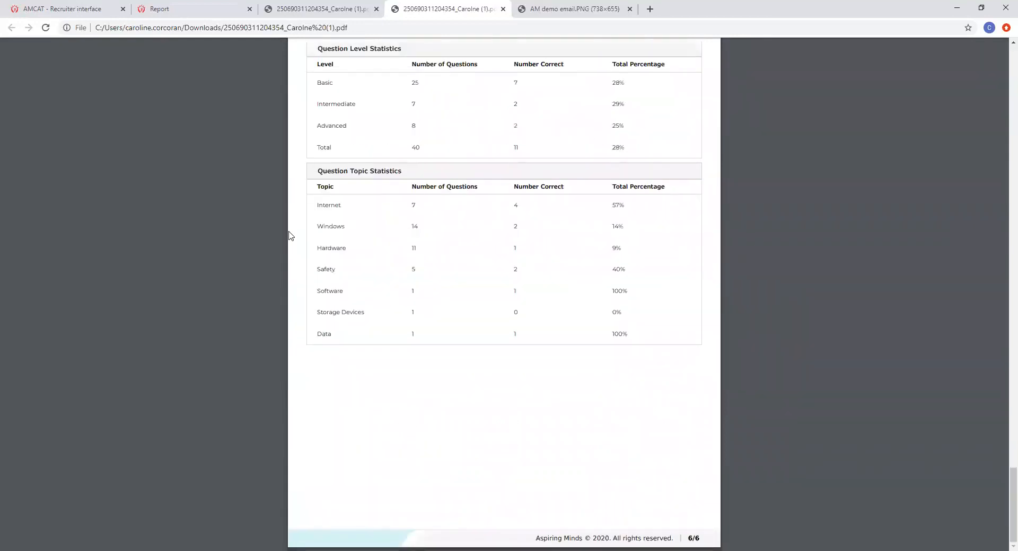
# Step: Scroll back to the report's first page, then switch to the assessment report browser tab
pyautogui.scroll(1, 291, 236)
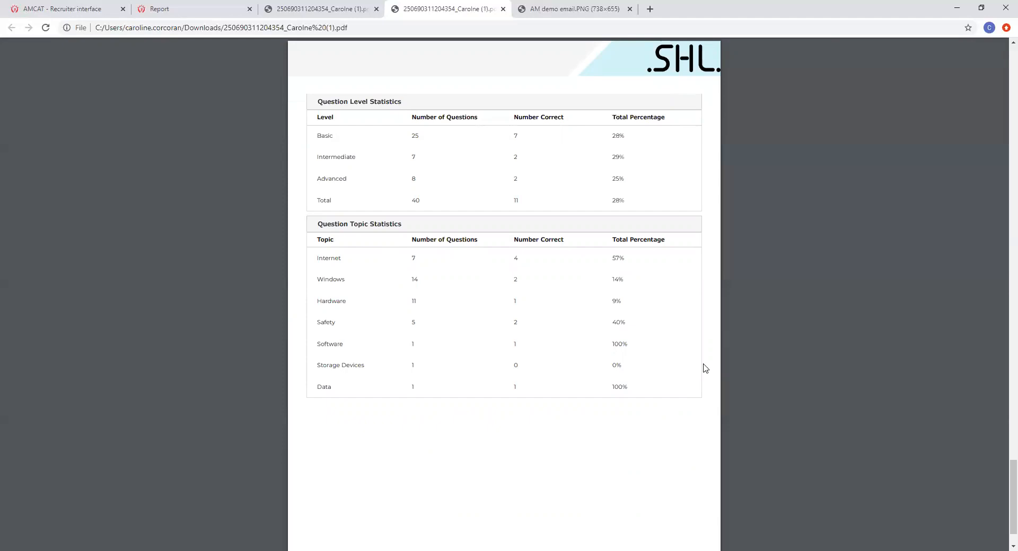
pyautogui.scroll(8, 705, 368)
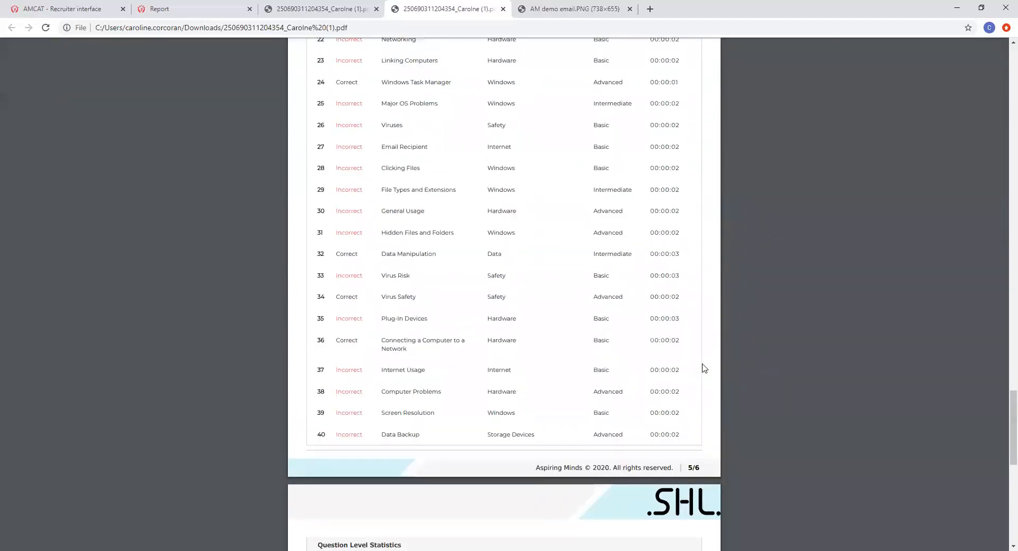
pyautogui.scroll(15, 704, 369)
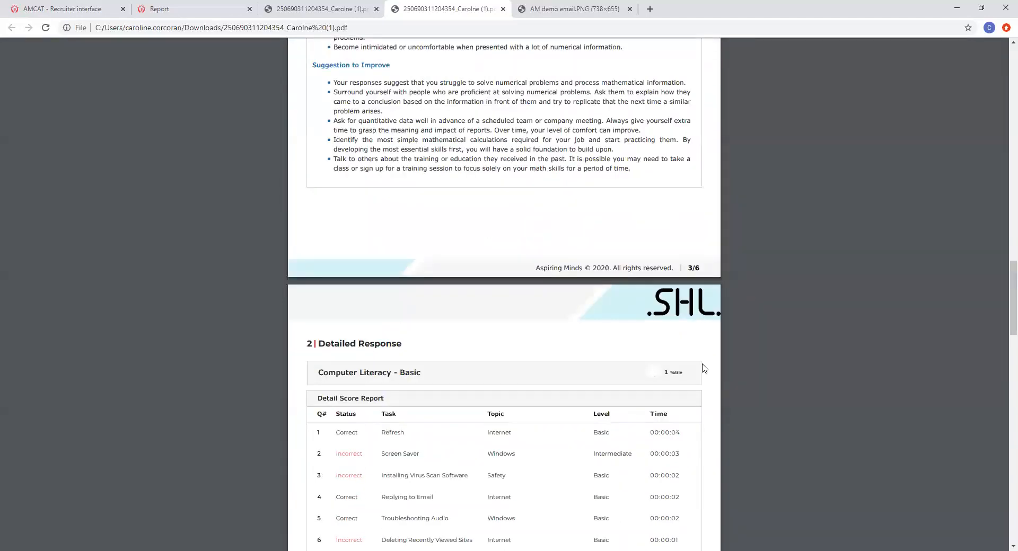
pyautogui.scroll(18, 703, 369)
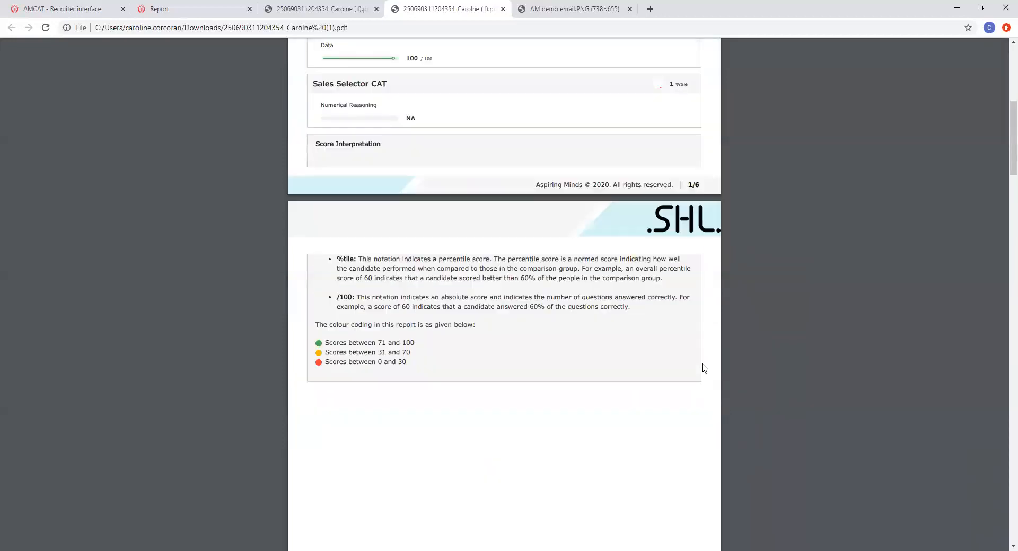
pyautogui.scroll(5, 704, 369)
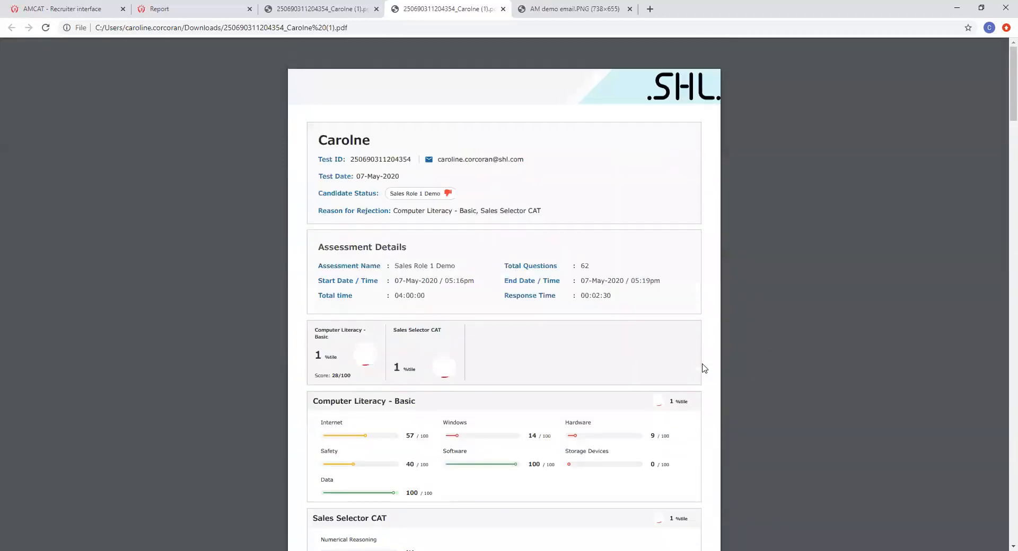
pyautogui.click(320, 9)
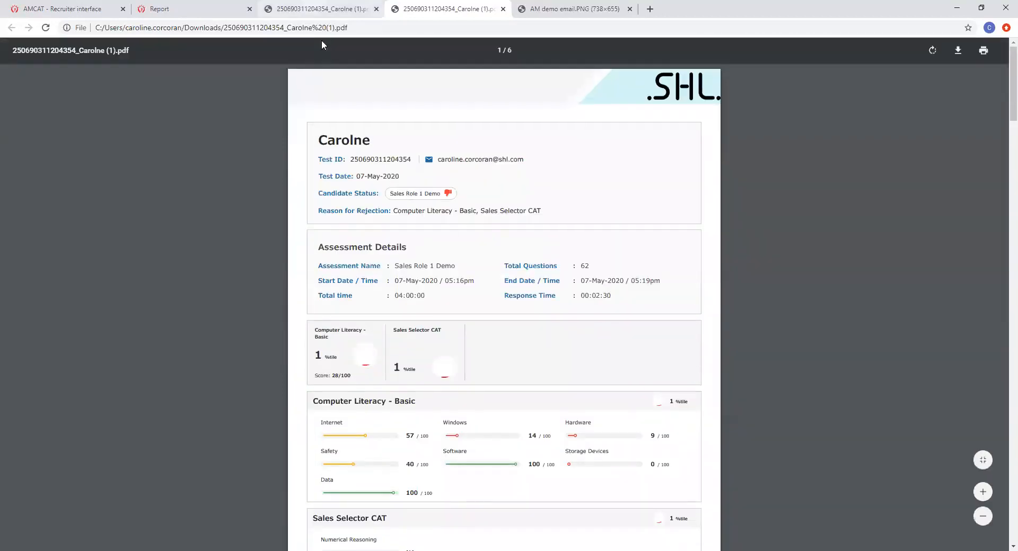
pyautogui.click(186, 9)
# Step: Switch back to the AMCAT Recruiter tab showing the candidate list
pyautogui.click(95, 9)
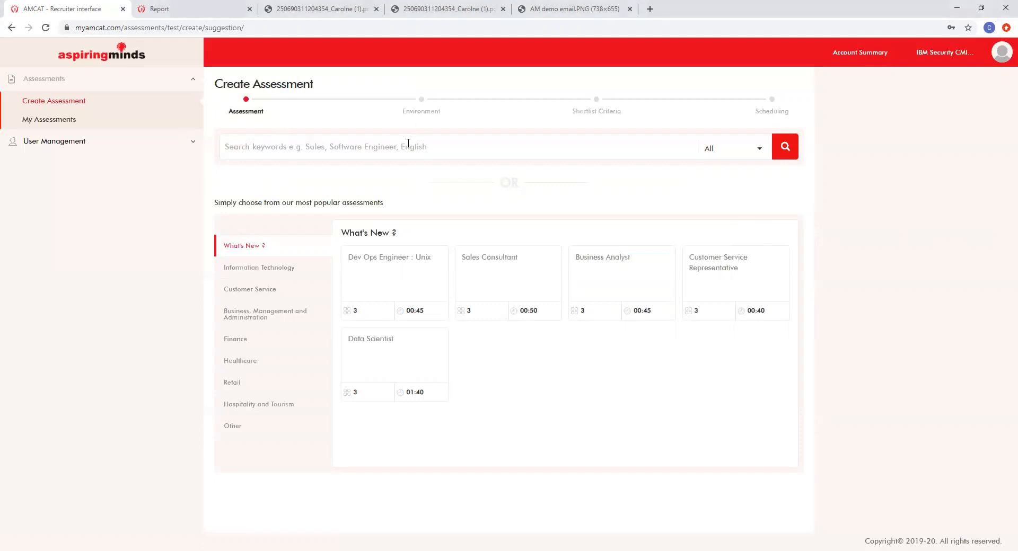
pyautogui.click(390, 146)
pyautogui.click(919, 62)
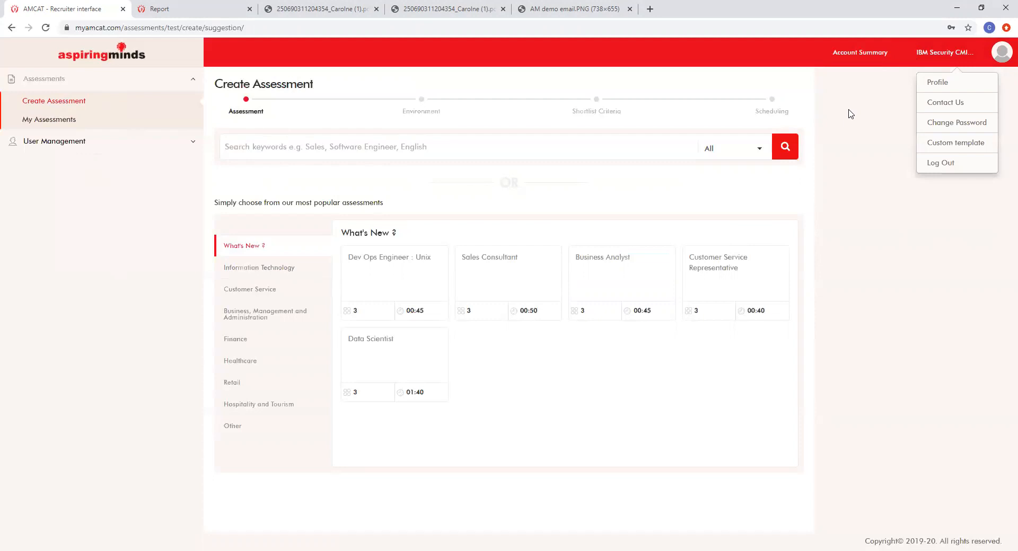
pyautogui.click(720, 150)
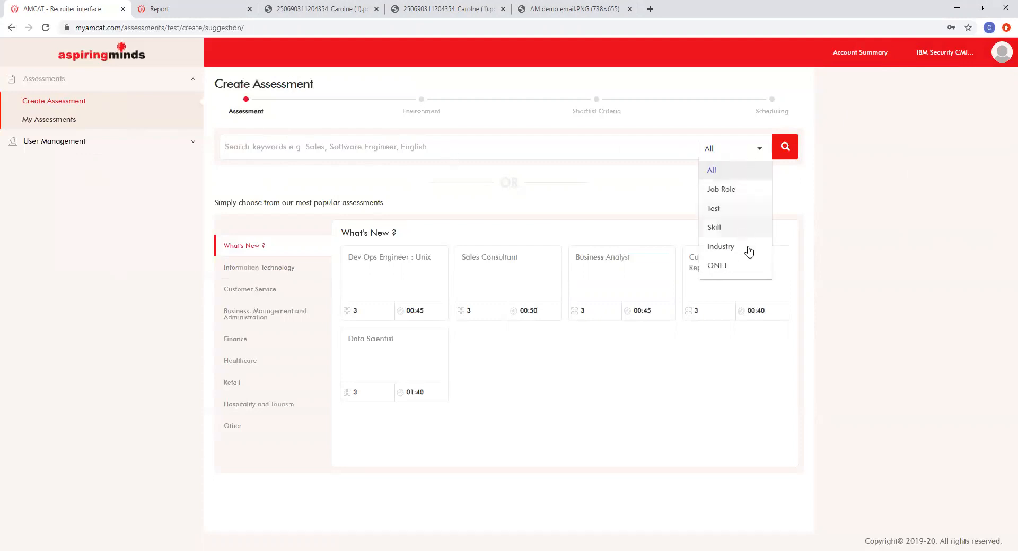
pyautogui.click(753, 173)
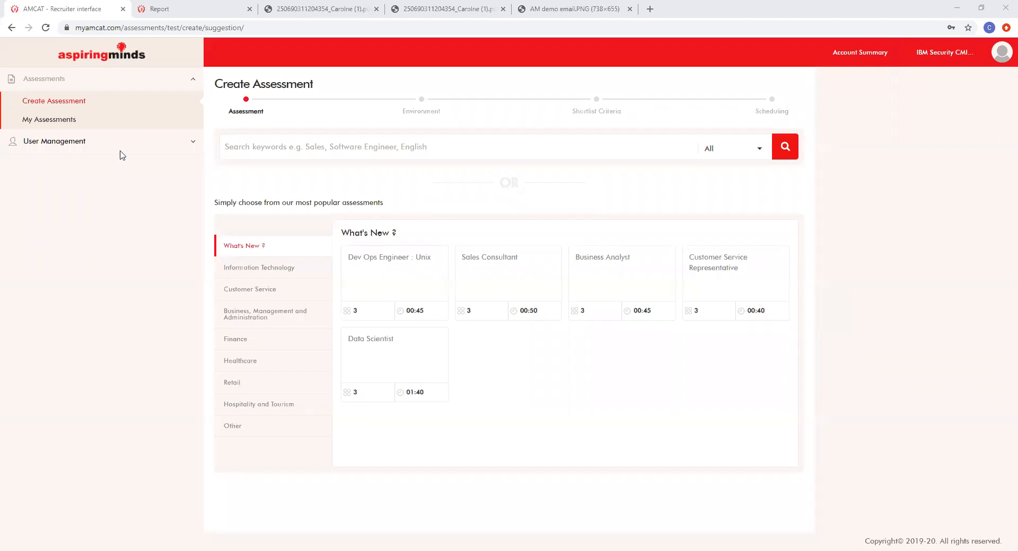
# Step: On My Assessments, keep Latest to Oldest sorting and switch the search type to Candidates
pyautogui.click(62, 120)
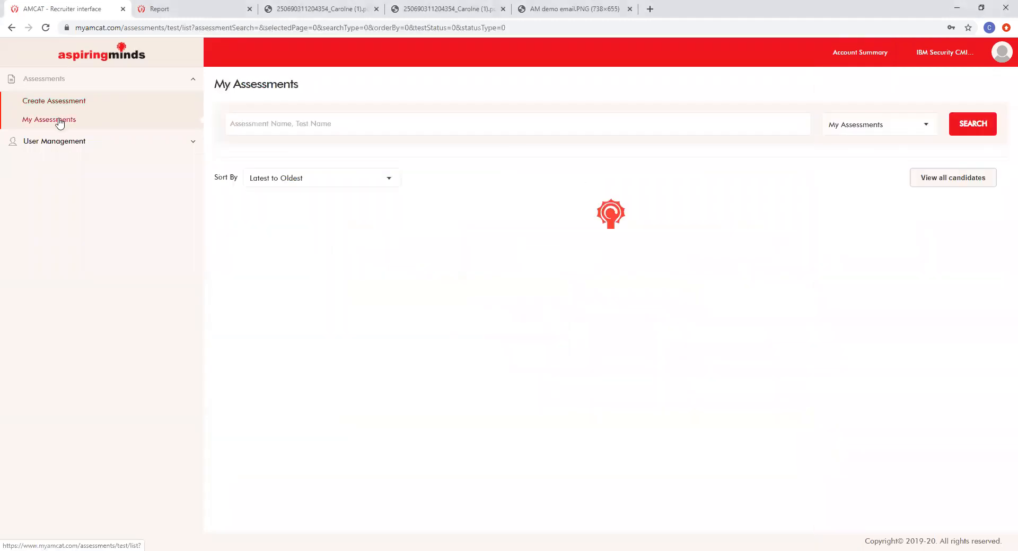
pyautogui.click(844, 132)
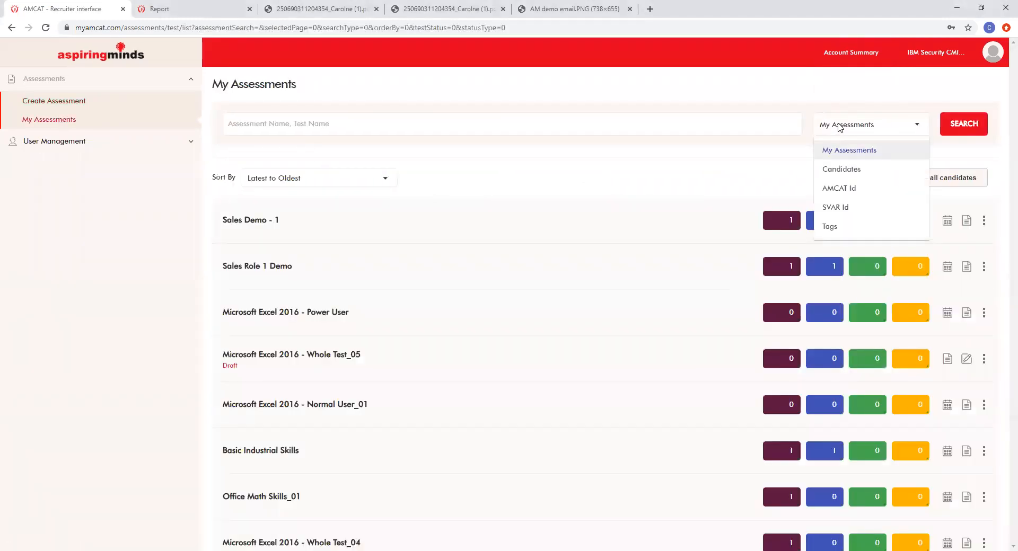
pyautogui.click(822, 109)
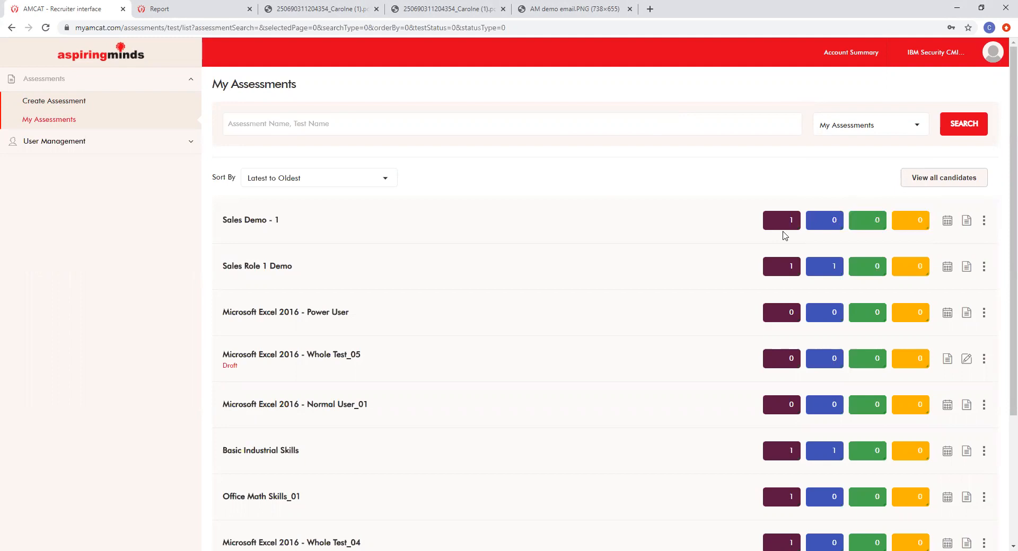
pyautogui.click(692, 125)
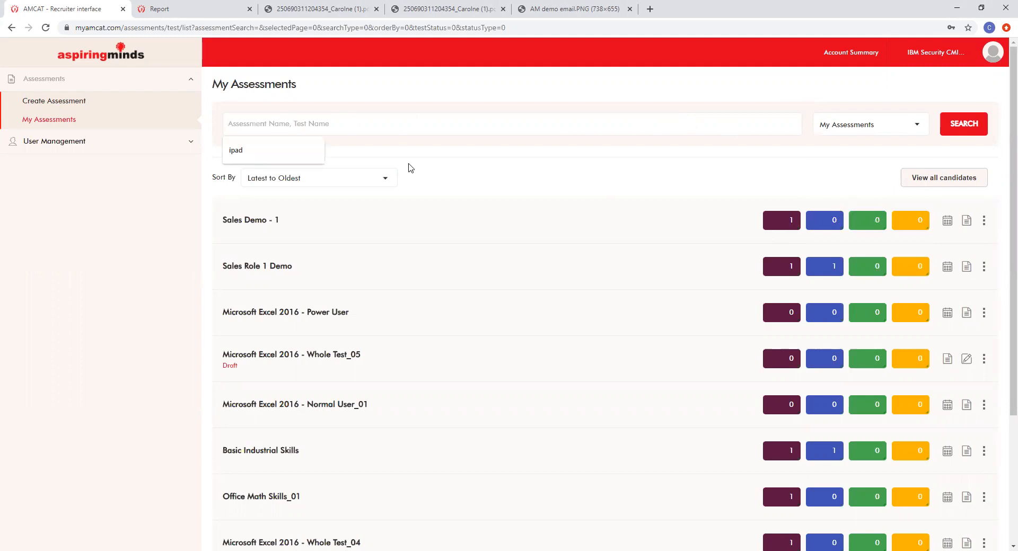
pyautogui.click(383, 177)
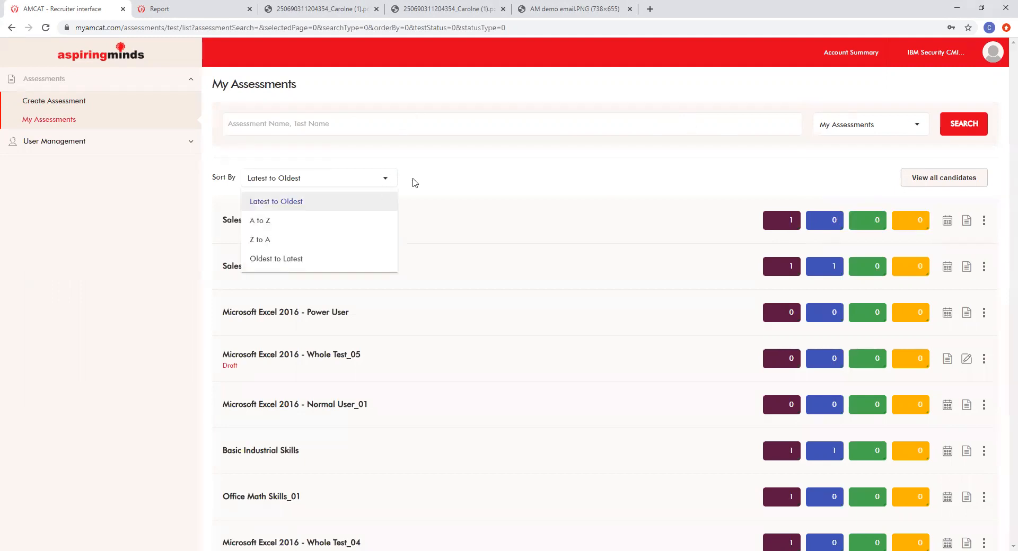
pyautogui.click(440, 180)
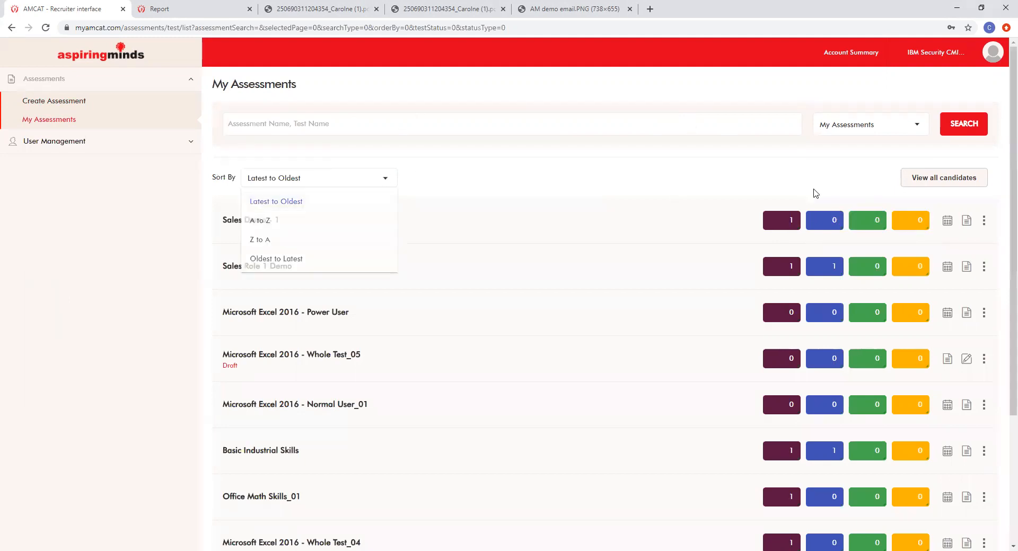
pyautogui.click(858, 126)
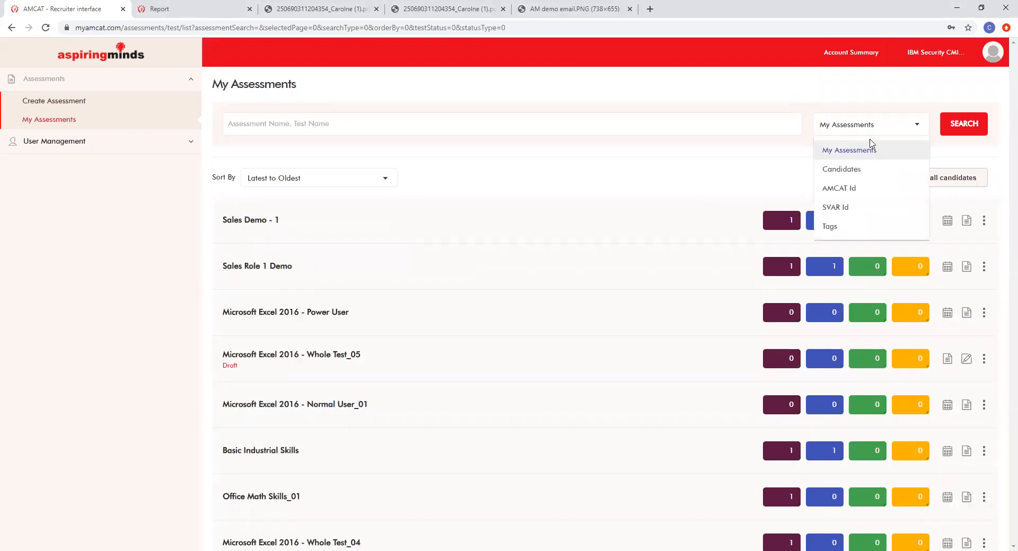
pyautogui.click(851, 169)
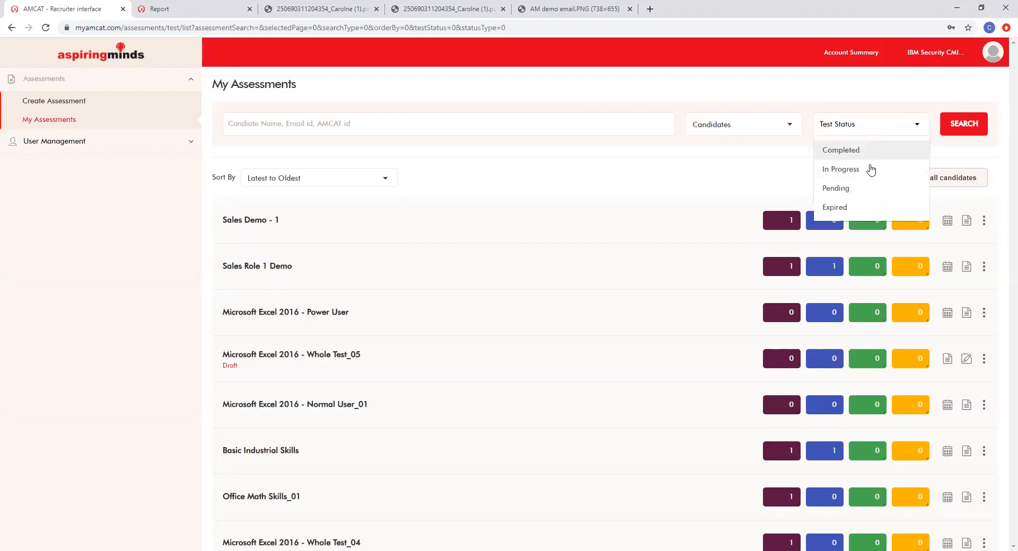
# Step: Search candidates filtered to Completed test status, keeping the search type on Candidates
pyautogui.click(875, 149)
pyautogui.click(957, 129)
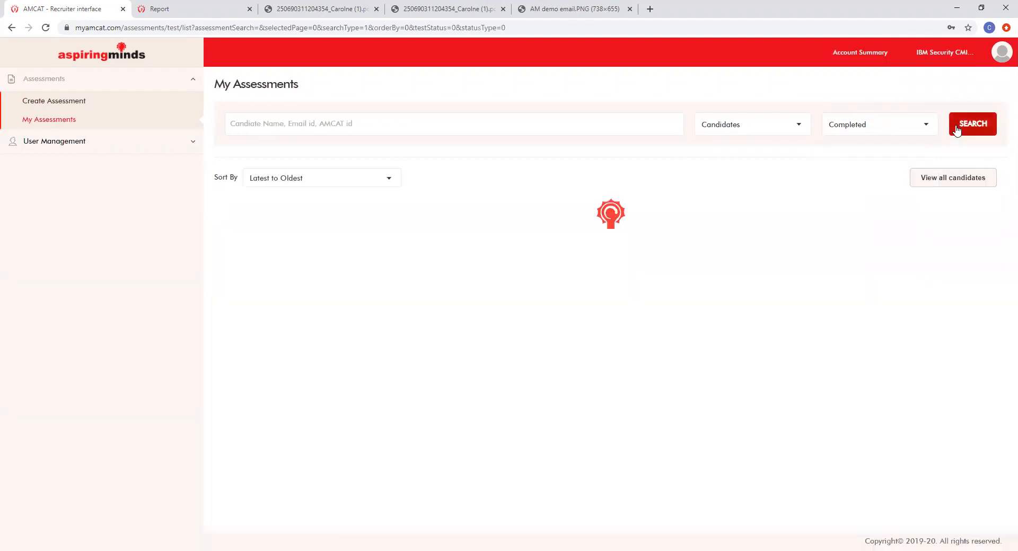
pyautogui.moveTo(693, 219)
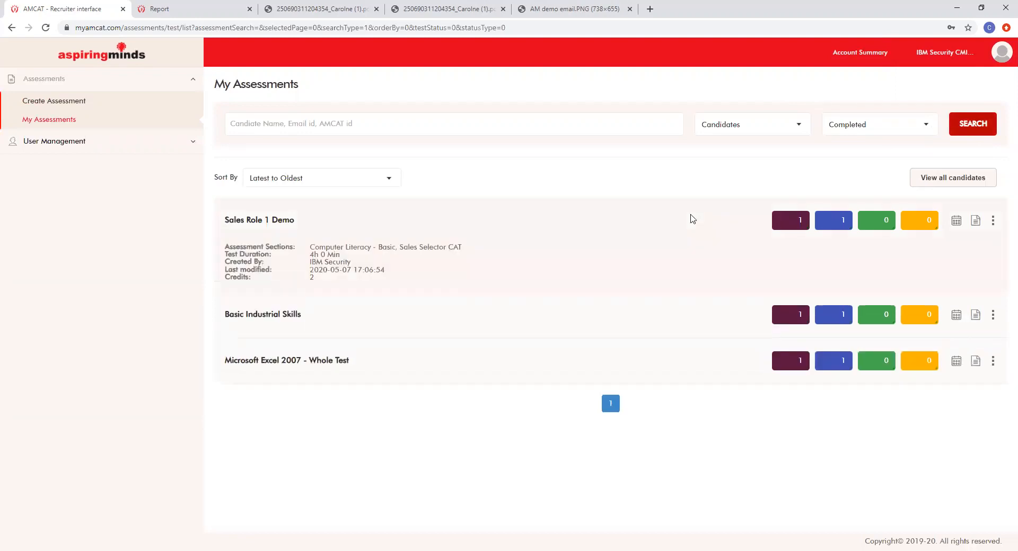
pyautogui.click(740, 132)
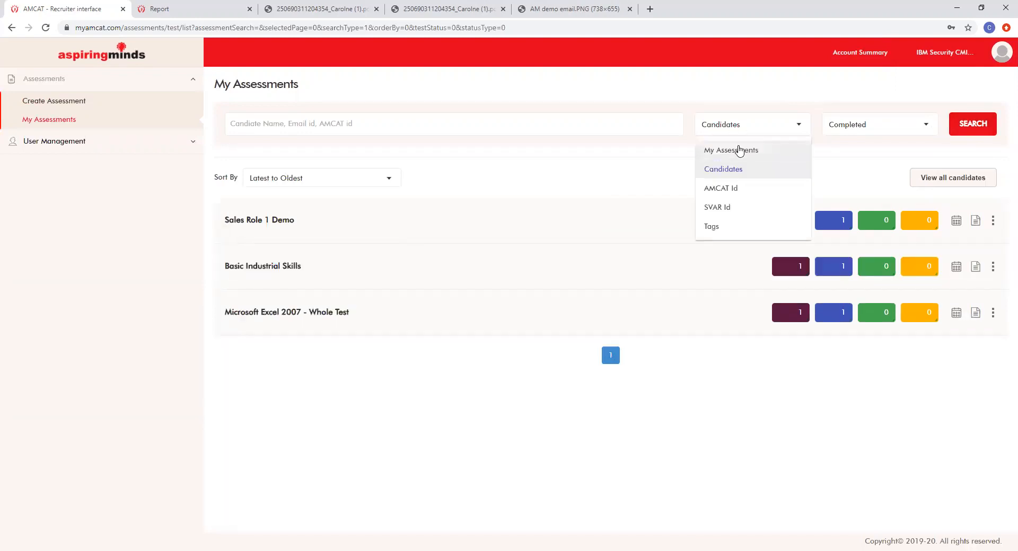
pyautogui.click(735, 171)
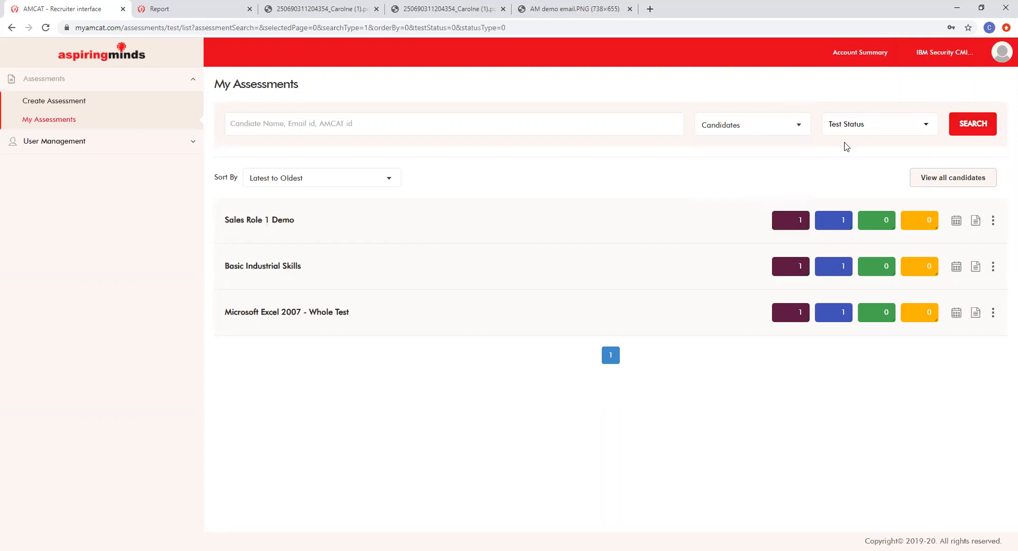
pyautogui.click(856, 126)
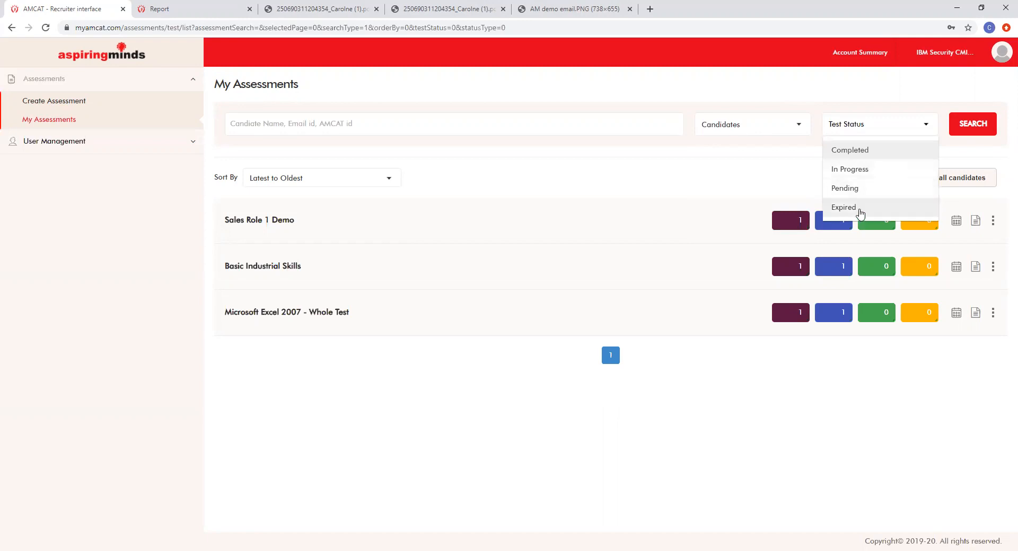
pyautogui.click(779, 160)
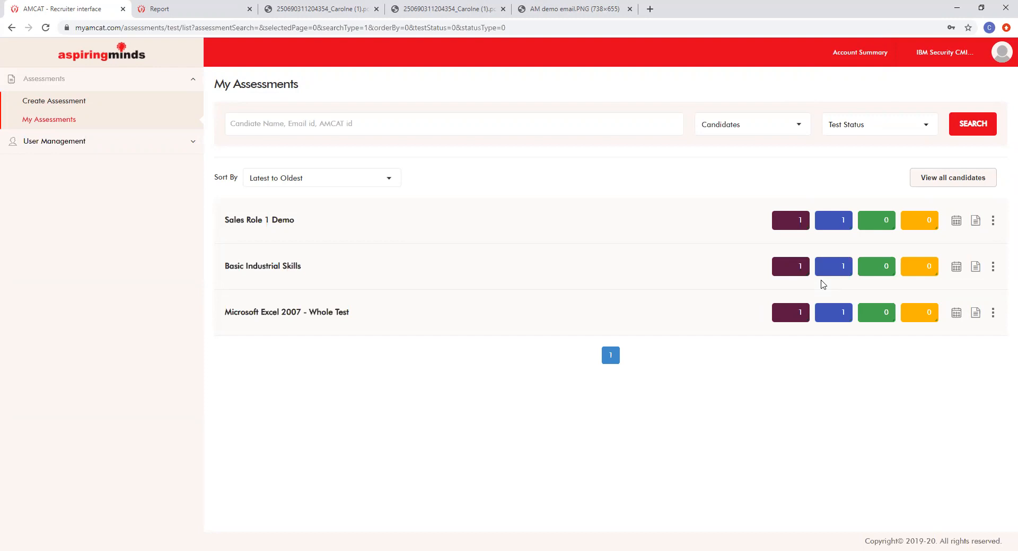
# Step: In Create Assessment, pick the Software Developer : Perl card under Information Technology
pyautogui.click(78, 105)
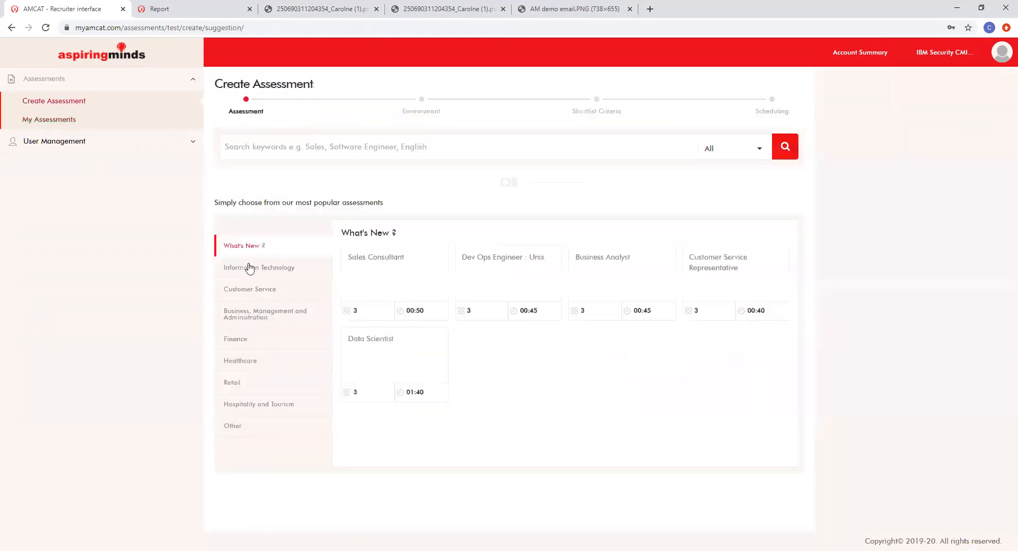
pyautogui.click(248, 268)
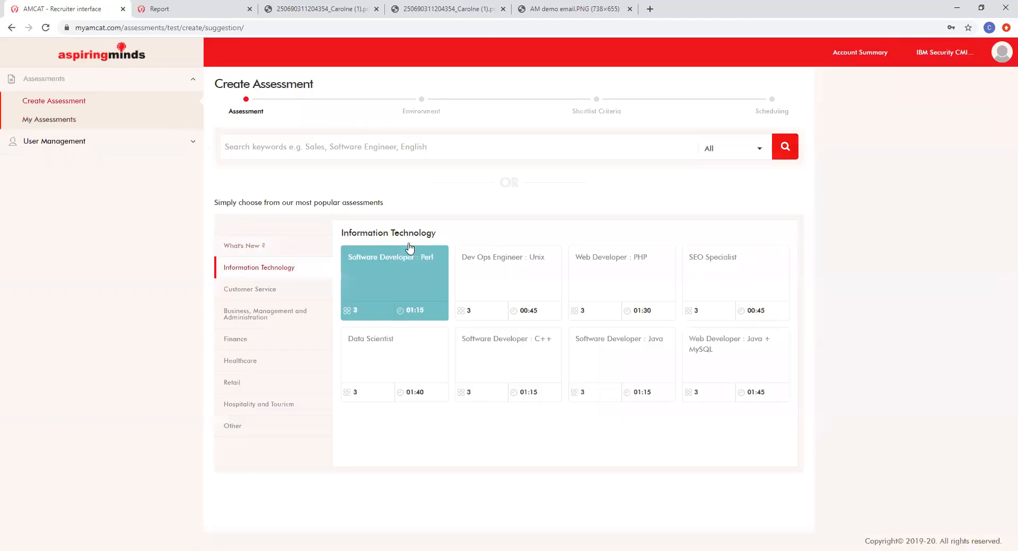
pyautogui.click(410, 247)
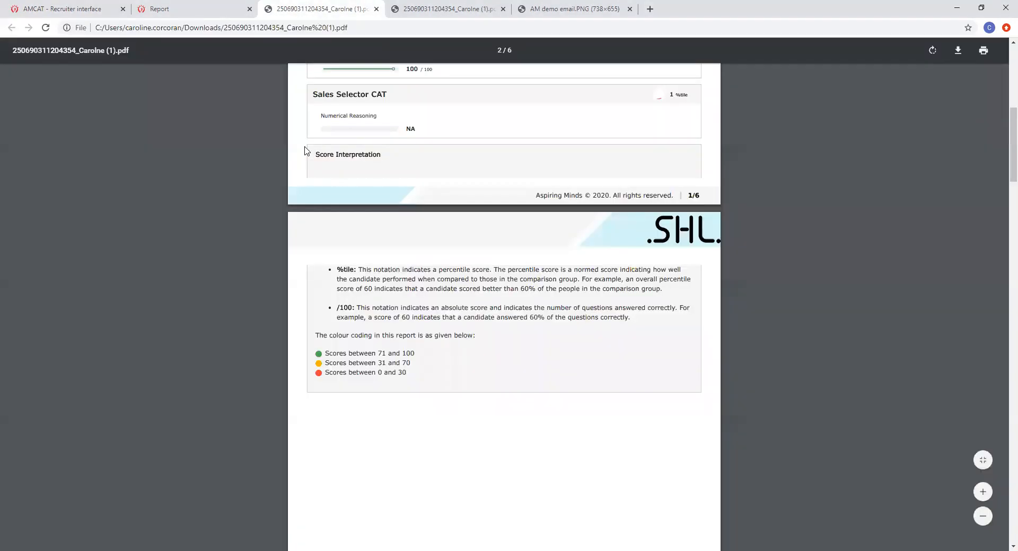
# Step: Scroll the PDF report to the page 3 Insights for both tests, then return to the AMCAT recruiter tab
pyautogui.scroll(-9, 305, 154)
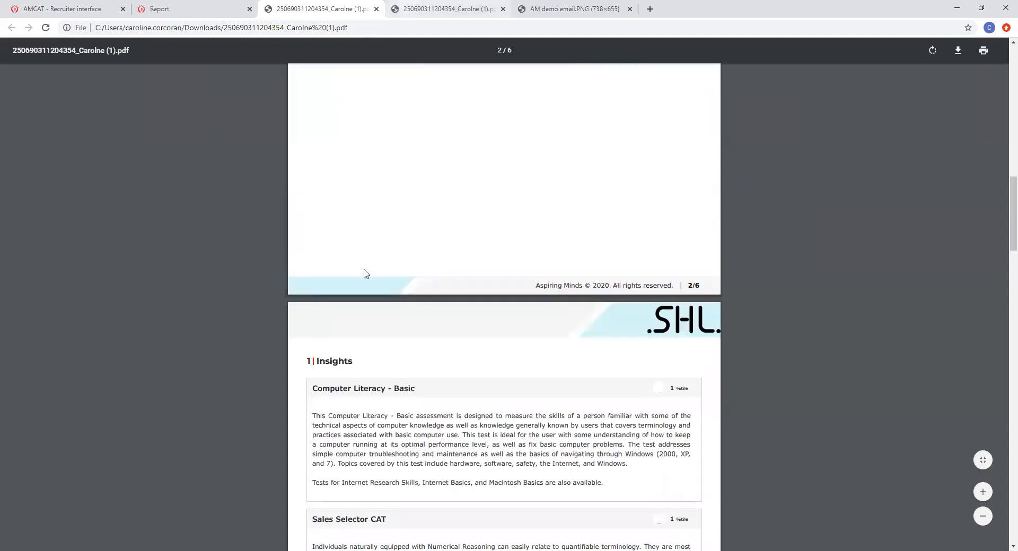
pyautogui.scroll(-4, 373, 303)
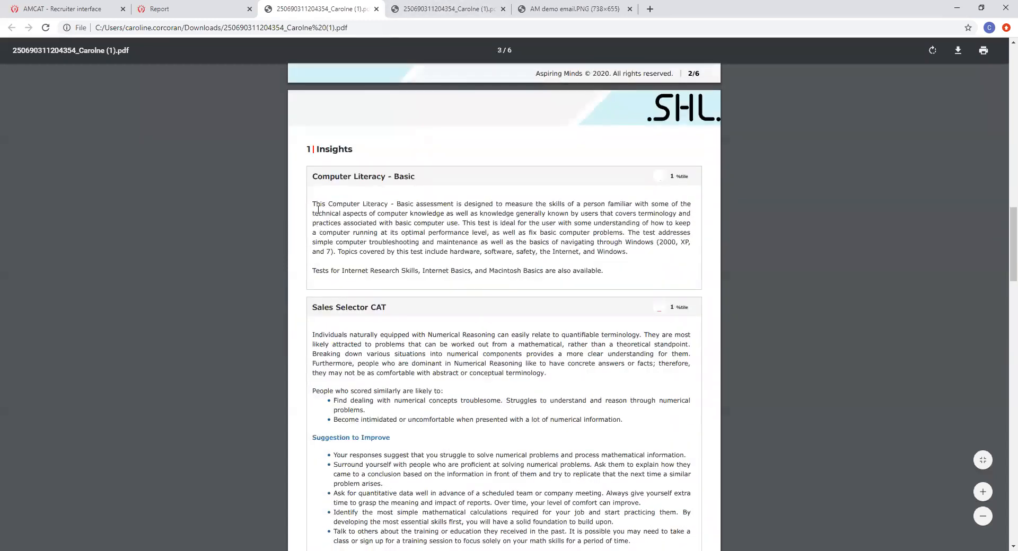
pyautogui.moveTo(335, 204); pyautogui.dragTo(594, 272)
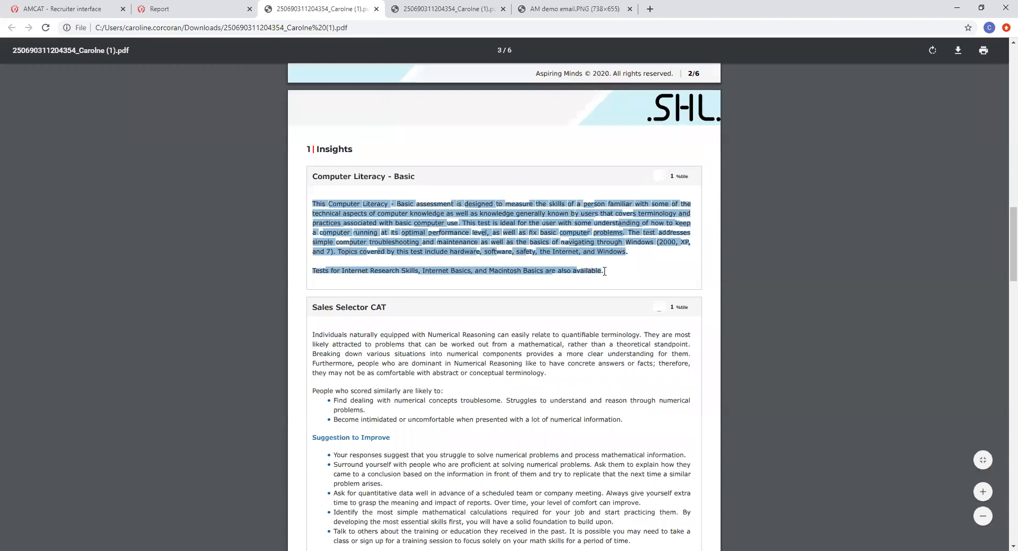
pyautogui.click(620, 274)
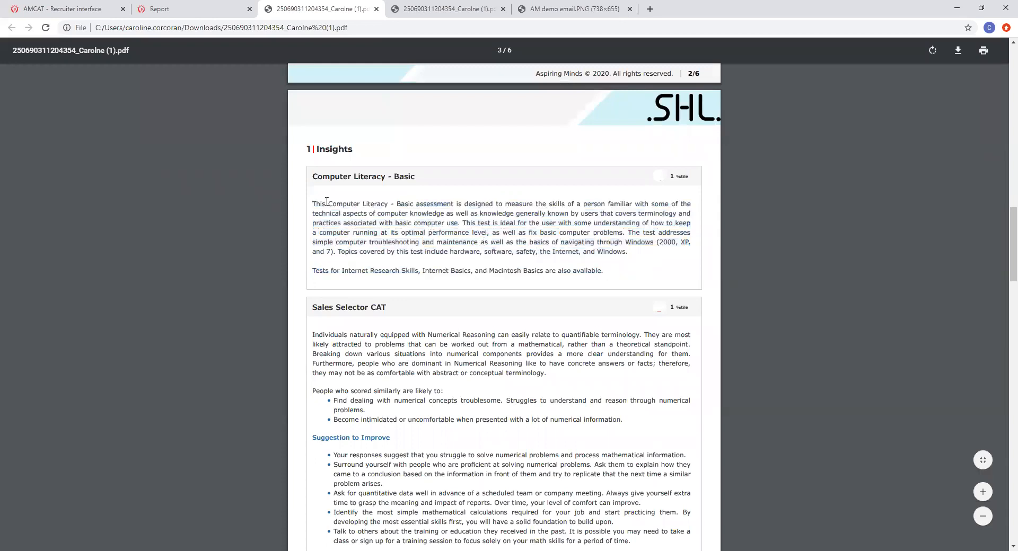
pyautogui.moveTo(314, 201); pyautogui.dragTo(531, 224)
pyautogui.click(544, 242)
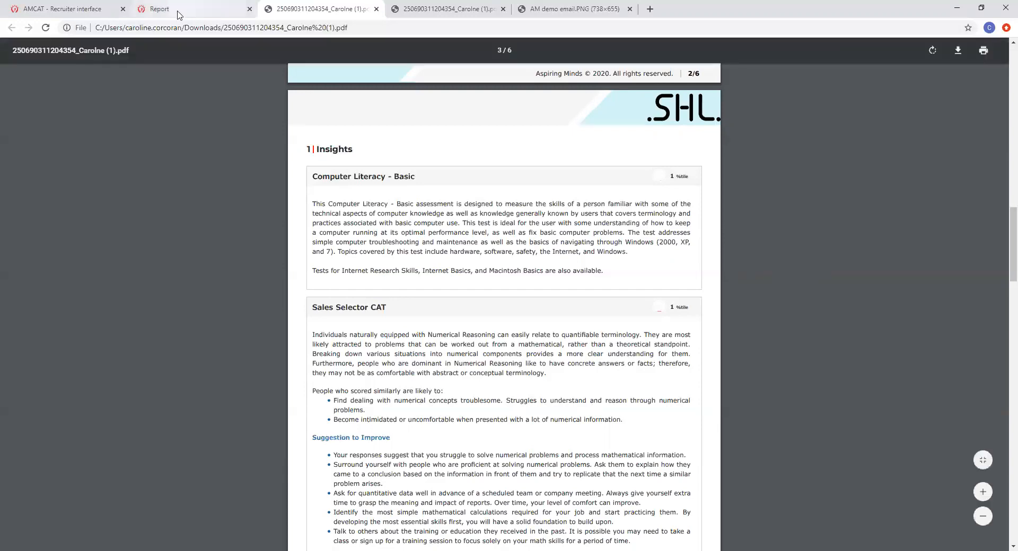
pyautogui.click(86, 7)
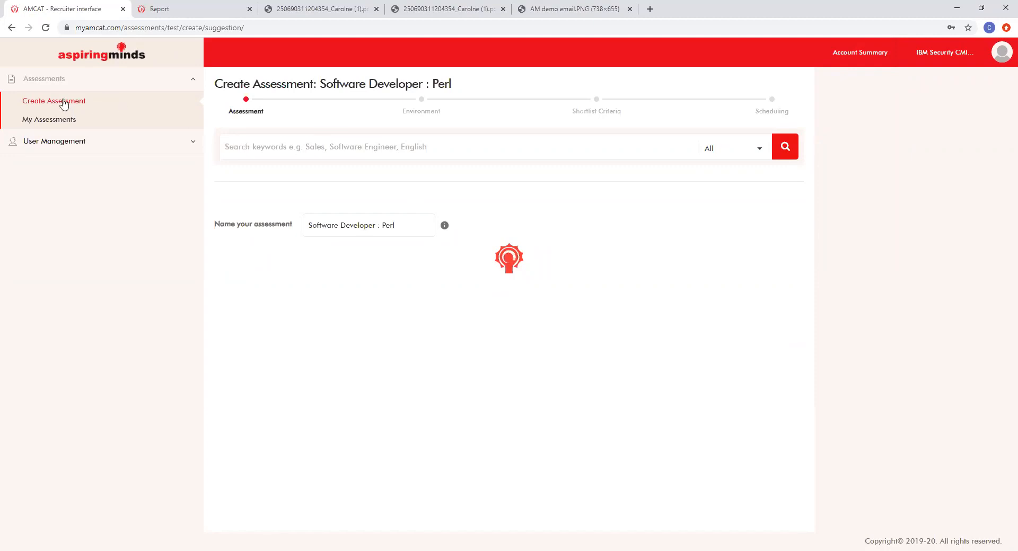
# Step: Reload the recruiter site and open a fresh Create Assessment page
pyautogui.click(259, 146)
pyautogui.click(224, 29)
pyautogui.press('Return')
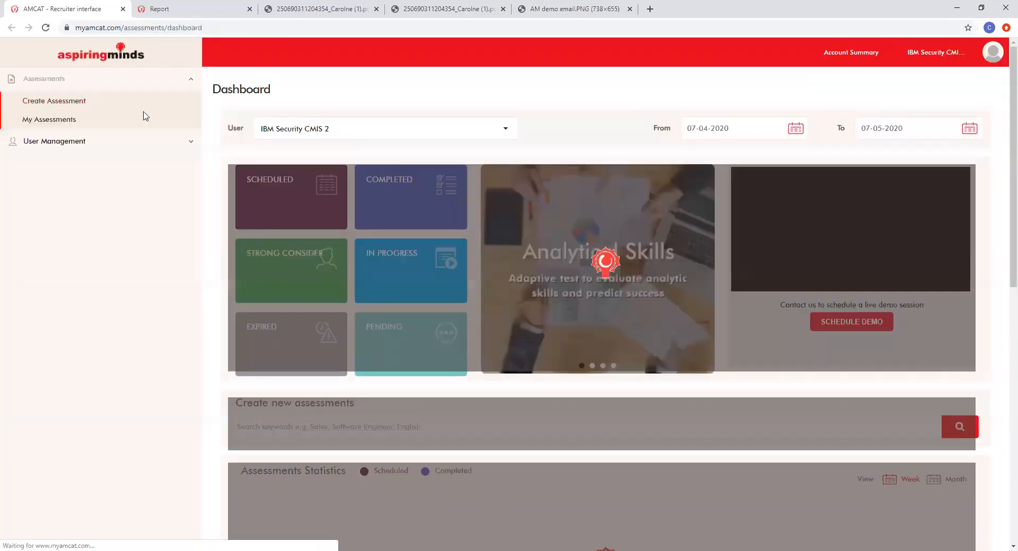
pyautogui.click(68, 102)
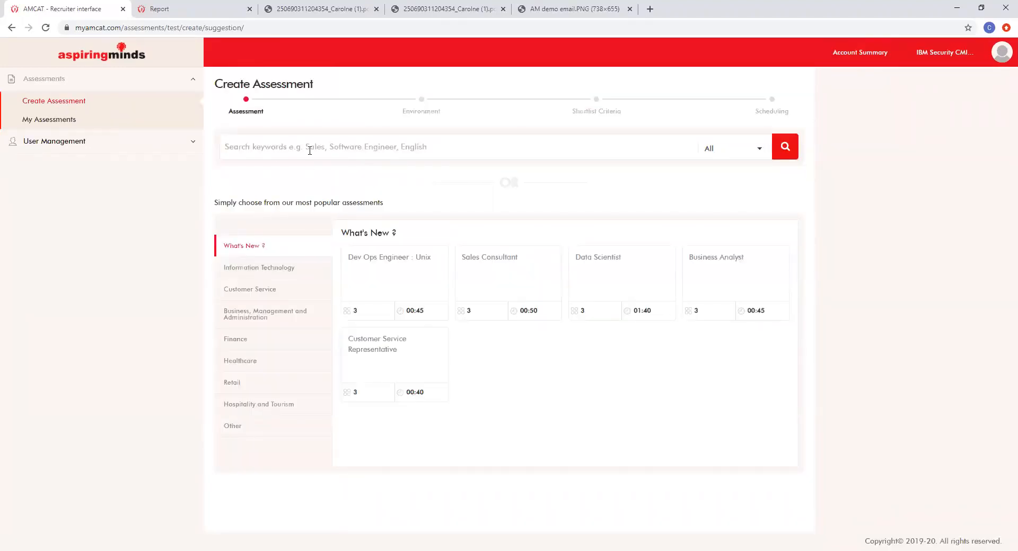
# Step: Search 'bas', add the Basic Spelling test, and save to create Basic Spelling_02
pyautogui.write('bas')
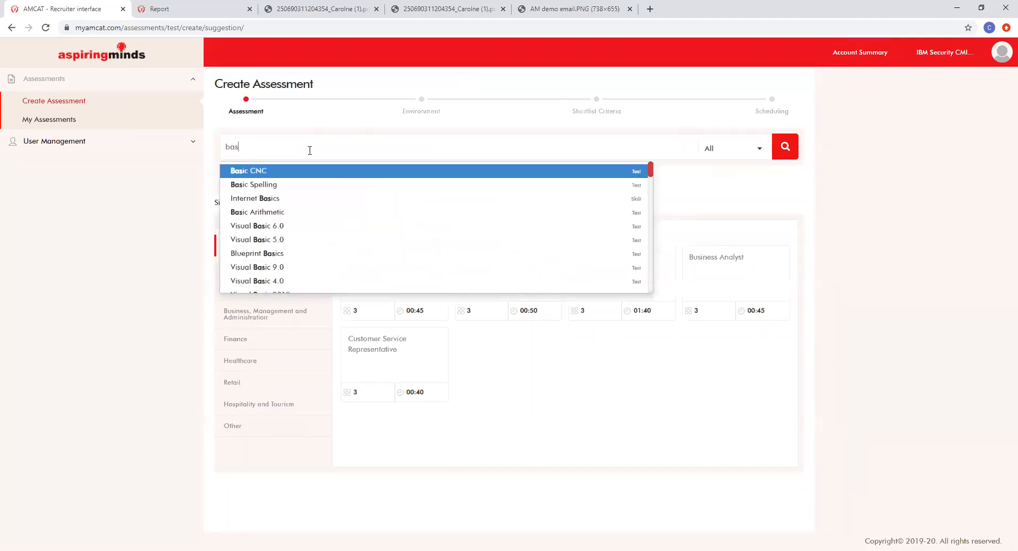
pyautogui.scroll(-5, 313, 223)
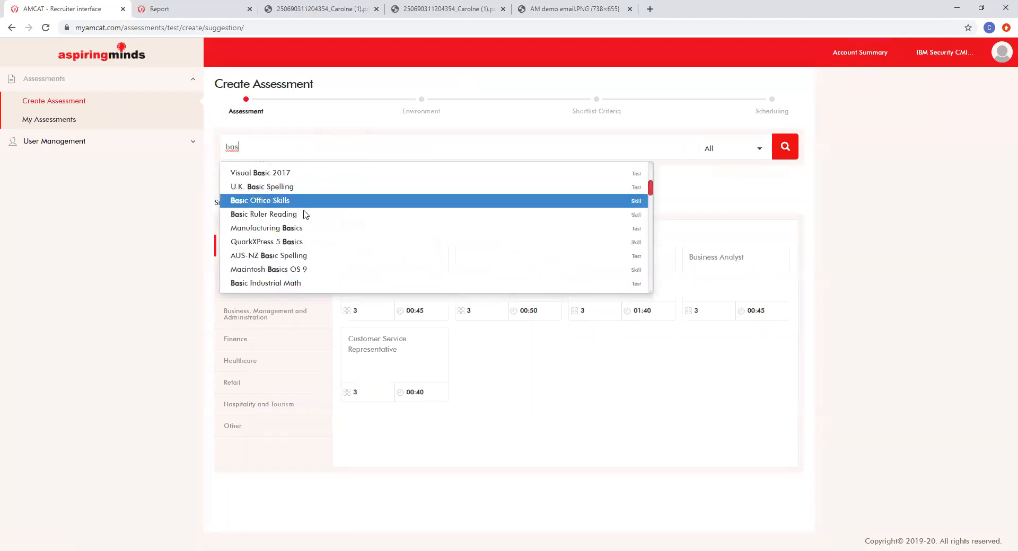
pyautogui.scroll(5, 315, 236)
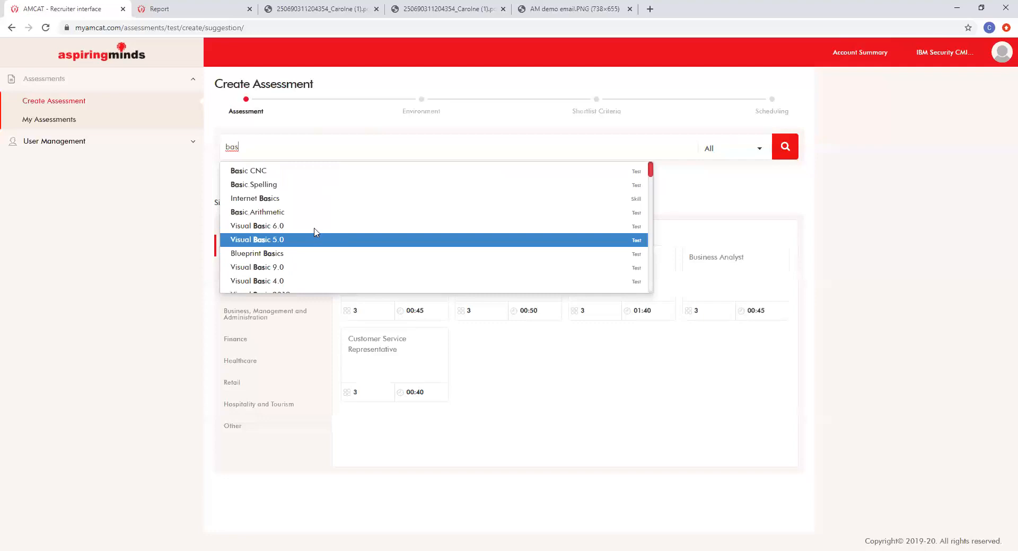
pyautogui.click(250, 188)
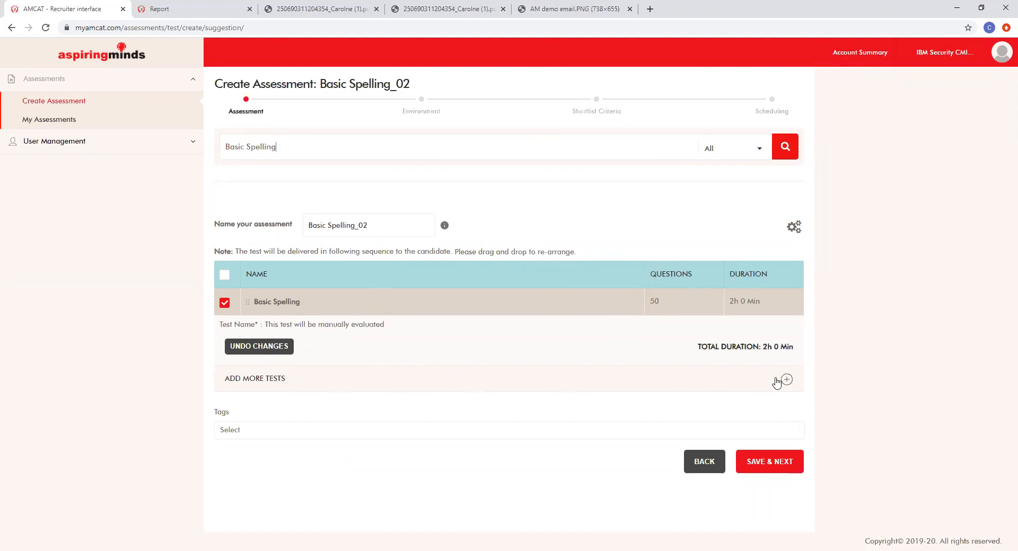
pyautogui.click(771, 461)
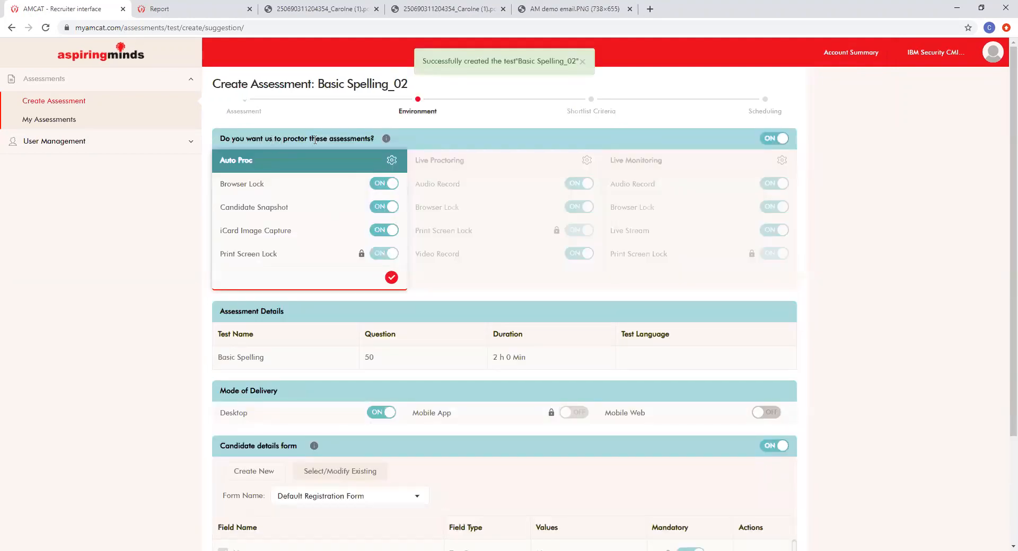
# Step: Turn proctoring off for Basic Spelling_02 and save the environment settings
pyautogui.click(779, 138)
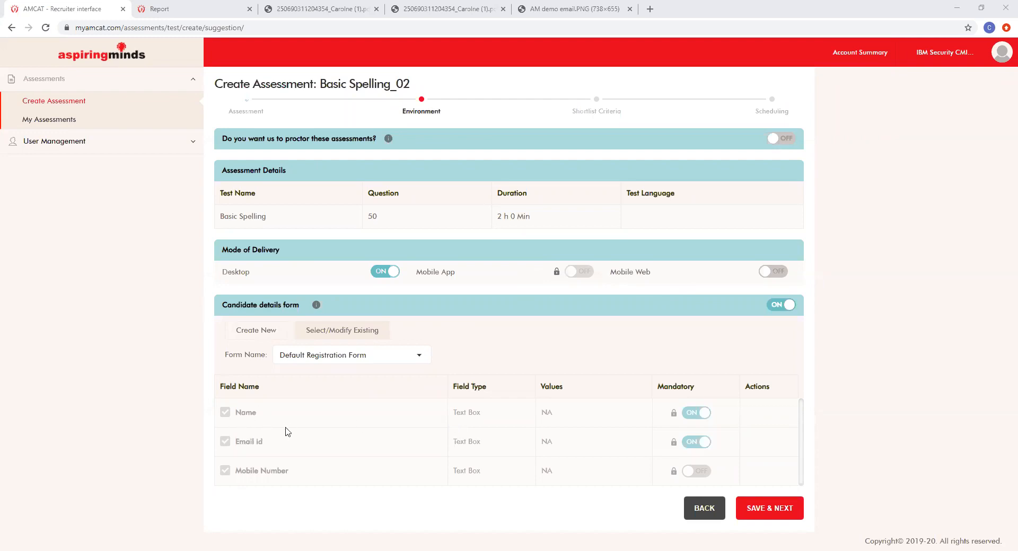
pyautogui.click(761, 518)
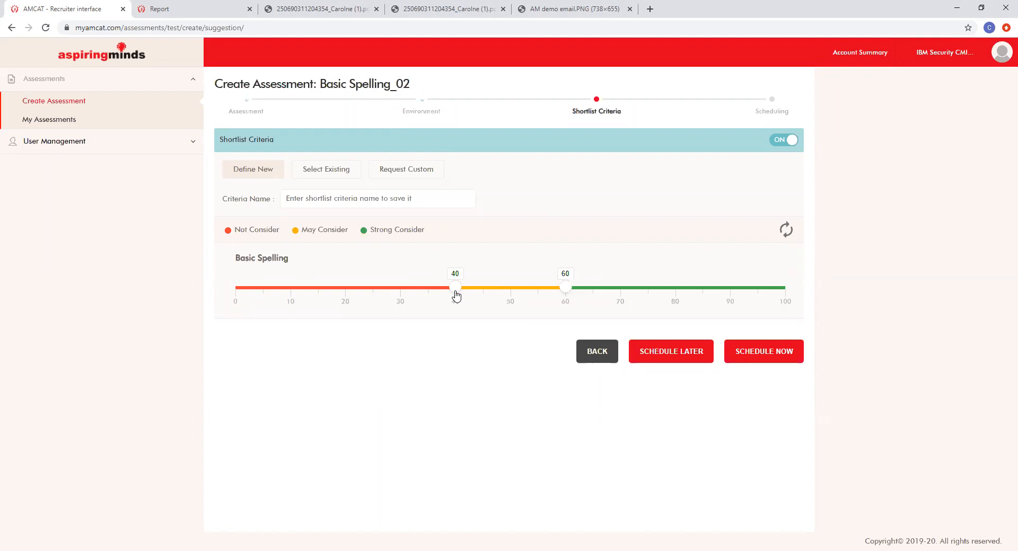
# Step: Name the shortlist criteria 'Sale Demo' and schedule the assessment
pyautogui.click(767, 354)
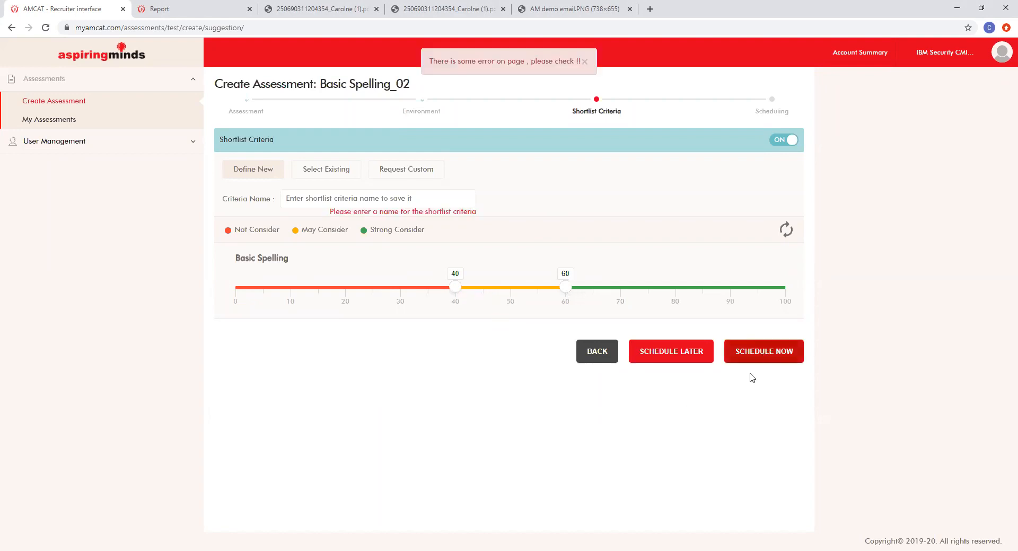
pyautogui.click(440, 197)
pyautogui.write('Sale Demo')
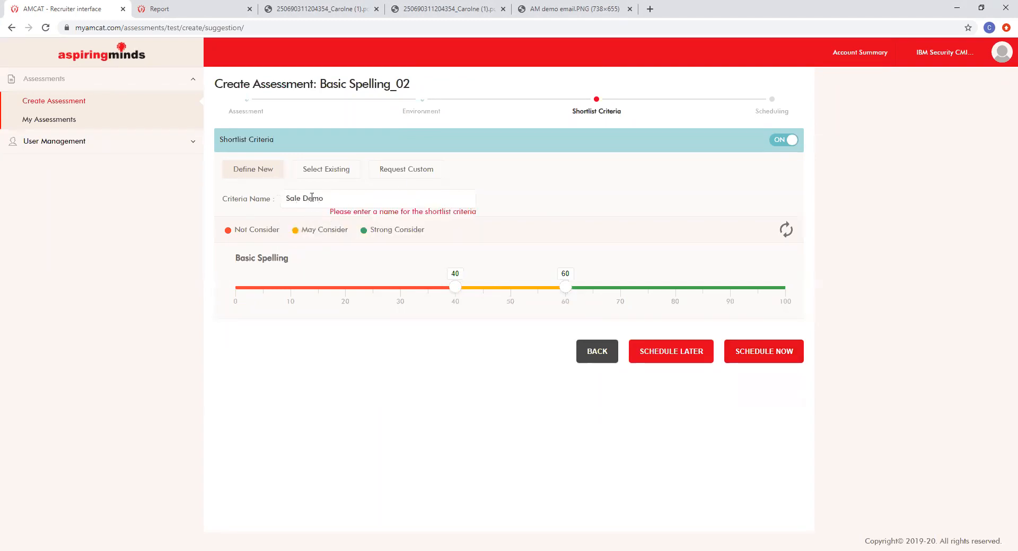
pyautogui.click(773, 351)
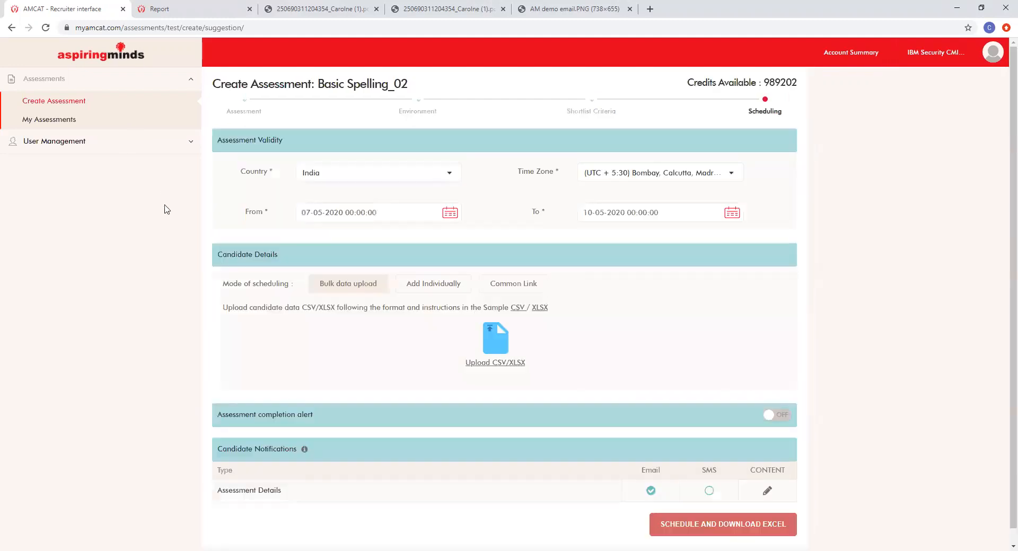
# Step: Check the end date and time, leaving validity at 07-05-2020 to 10-05-2020
pyautogui.scroll(-1, 164, 209)
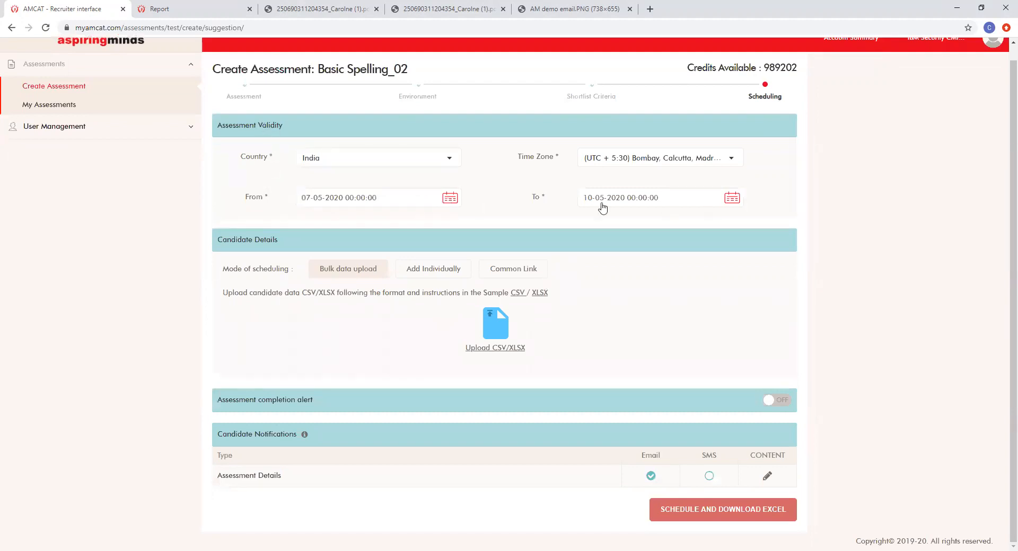
pyautogui.click(732, 198)
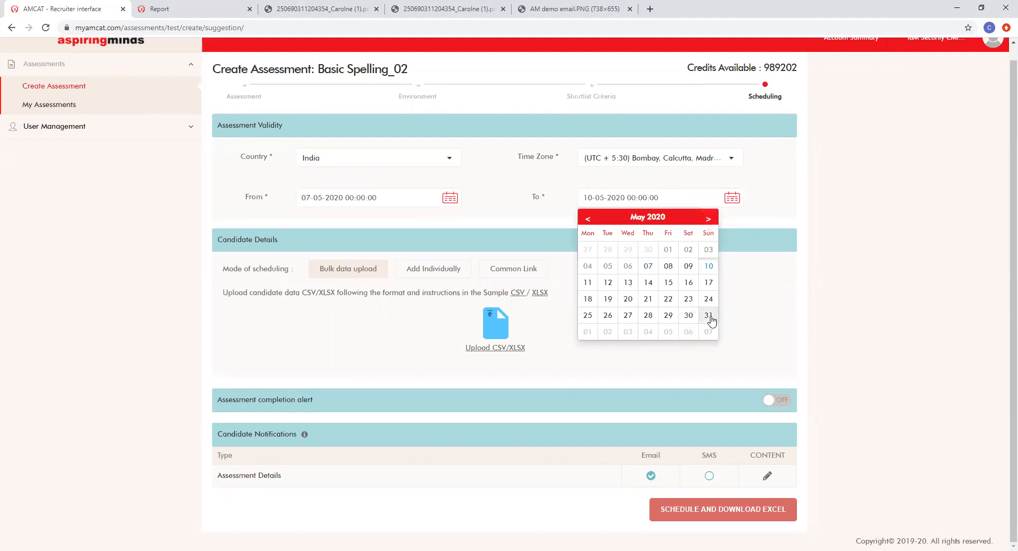
pyautogui.click(765, 206)
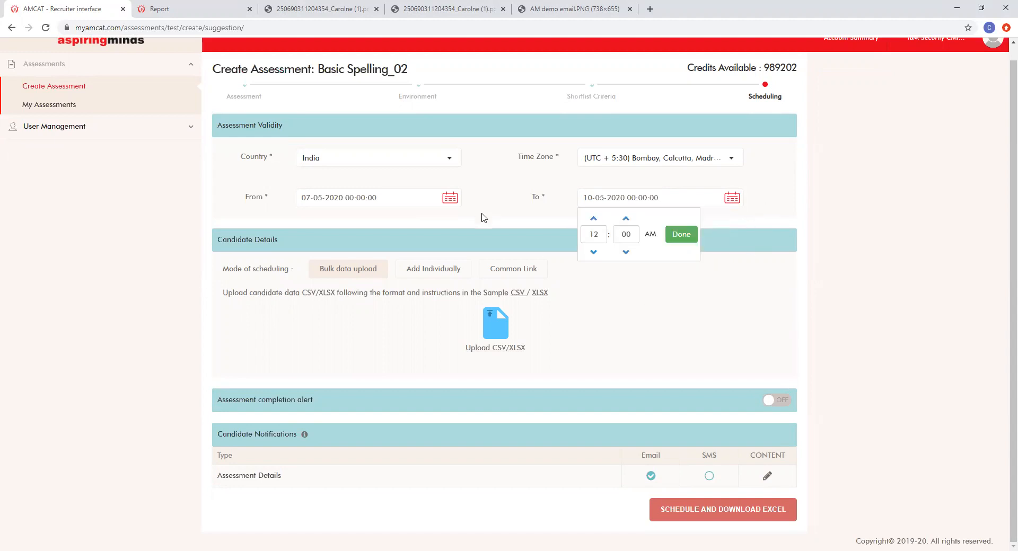
pyautogui.click(690, 240)
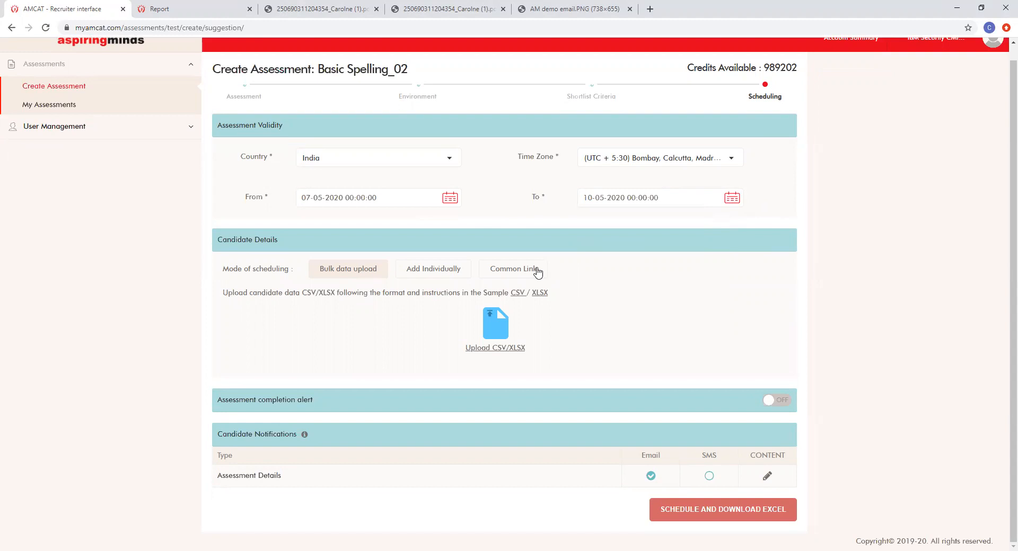
# Step: Switch scheduling to Common Link and enter the username and password
pyautogui.click(537, 271)
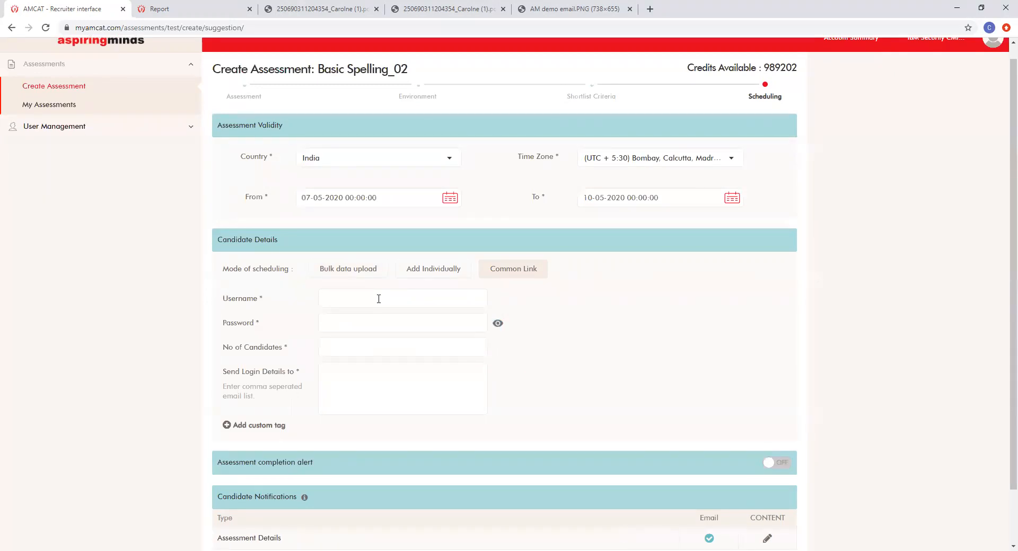
pyautogui.write('SalesTest123')
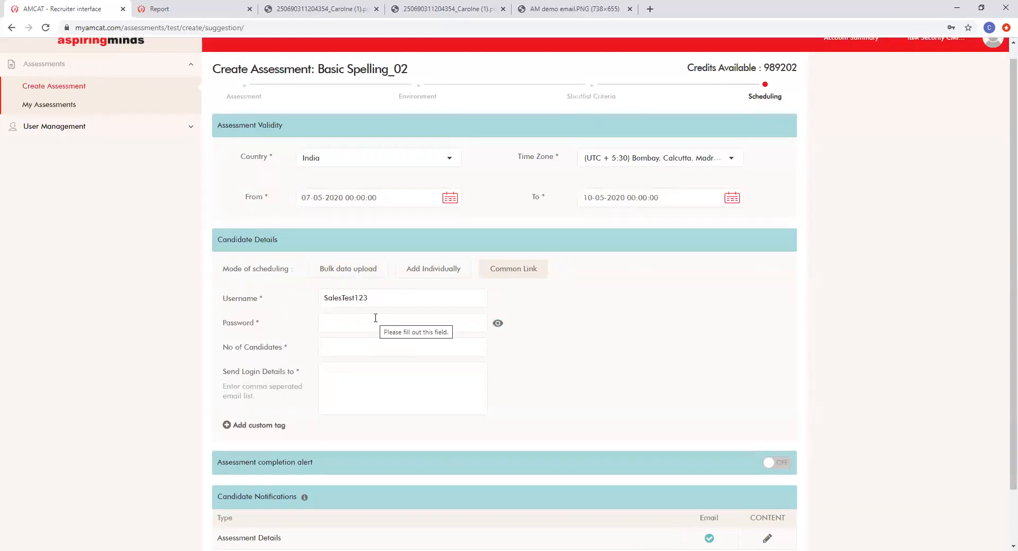
pyautogui.write('12•••••••')
pyautogui.click(498, 324)
# Step: Set No of Candidates to 2 and enter two recipient e-mail addresses for login details
pyautogui.click(397, 347)
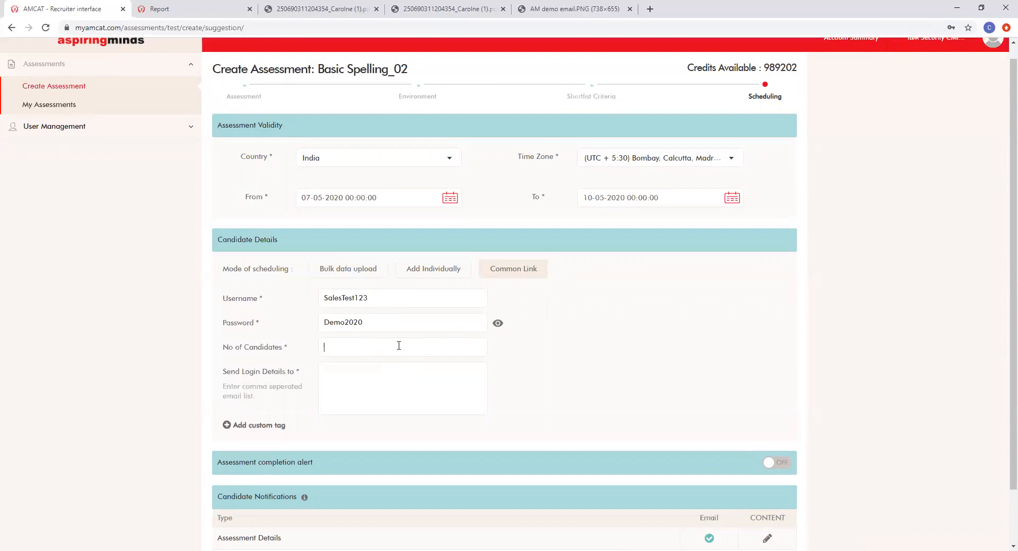
pyautogui.write('10')
pyautogui.click(339, 380)
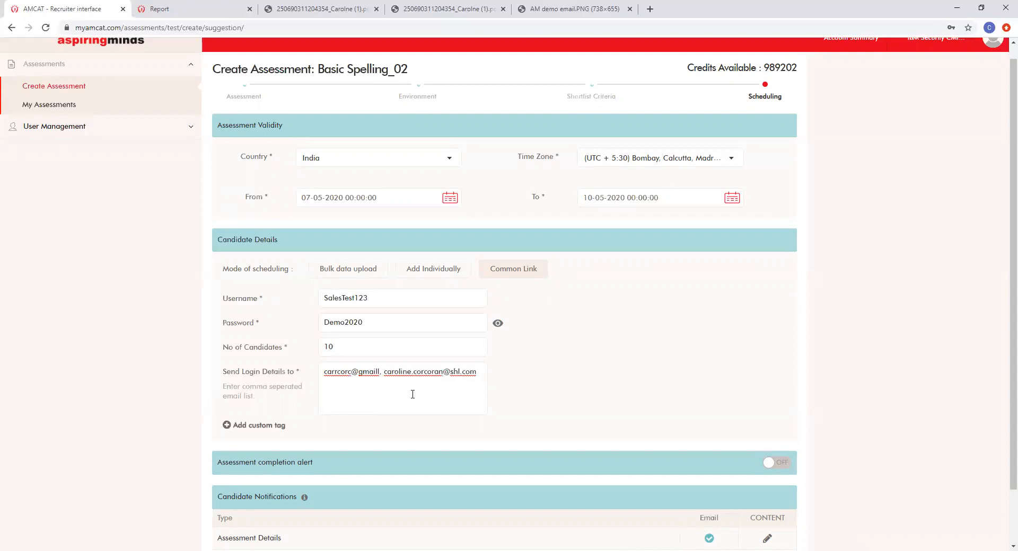
pyautogui.doubleClick(350, 345)
pyautogui.write('2')
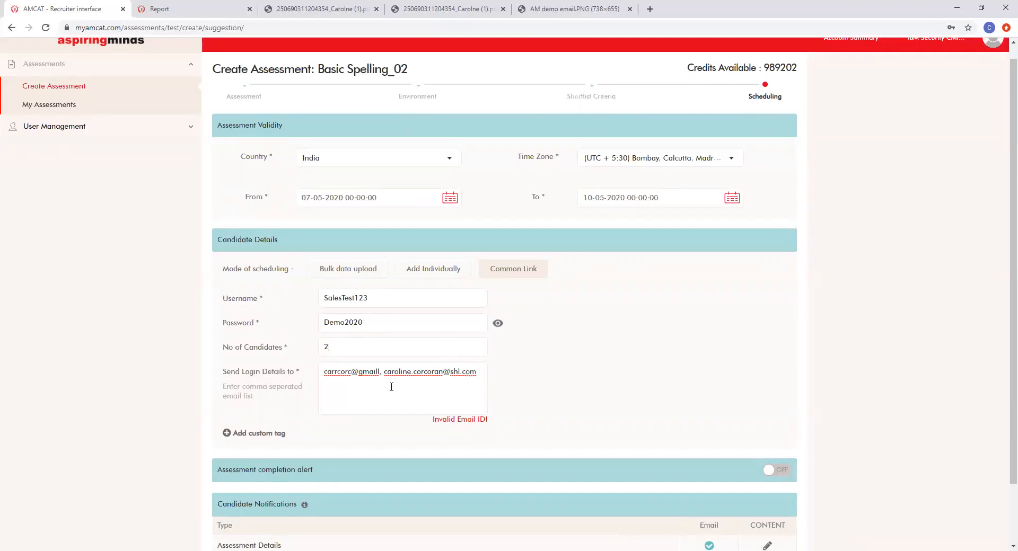
# Step: Correct the misspelled gmail domain in the first recipient address
pyautogui.scroll(-2, 390, 381)
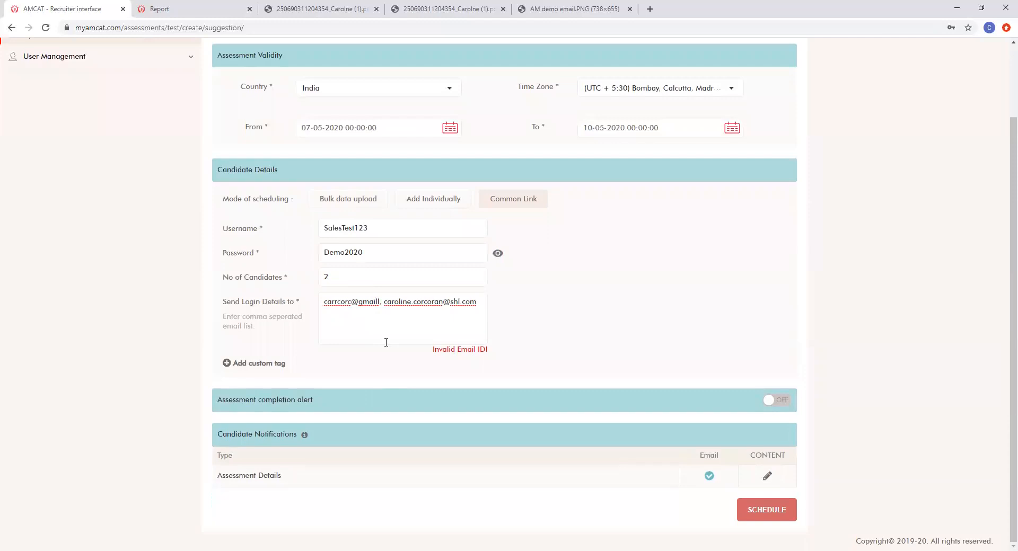
pyautogui.click(380, 304)
pyautogui.press('BackSpace')
pyautogui.write('.com')
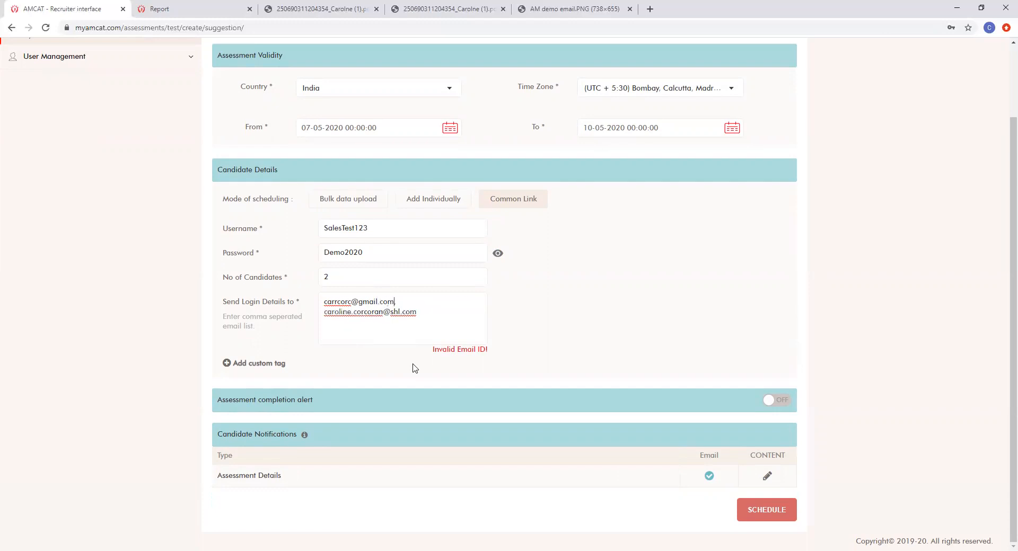
# Step: Remove the extra spacing between the two recipient addresses
pyautogui.click(433, 317)
pyautogui.click(322, 307)
pyautogui.press('BackSpace')
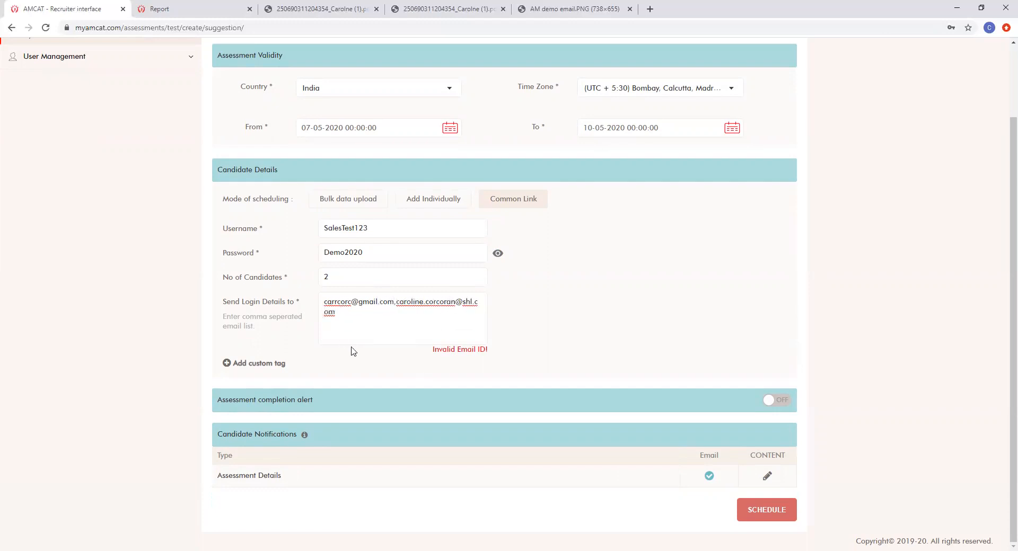
pyautogui.click(459, 323)
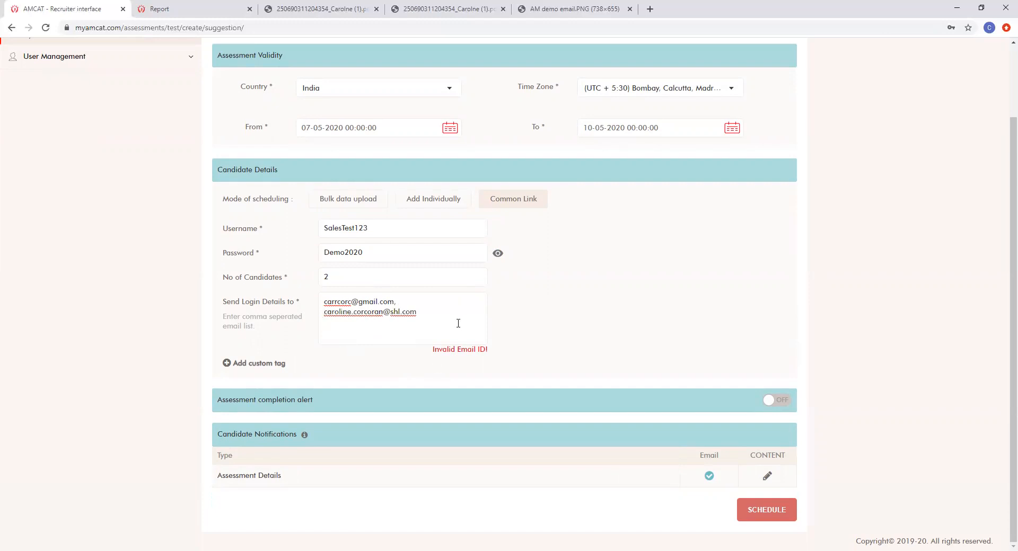
pyautogui.click(324, 313)
pyautogui.press('BackSpace')
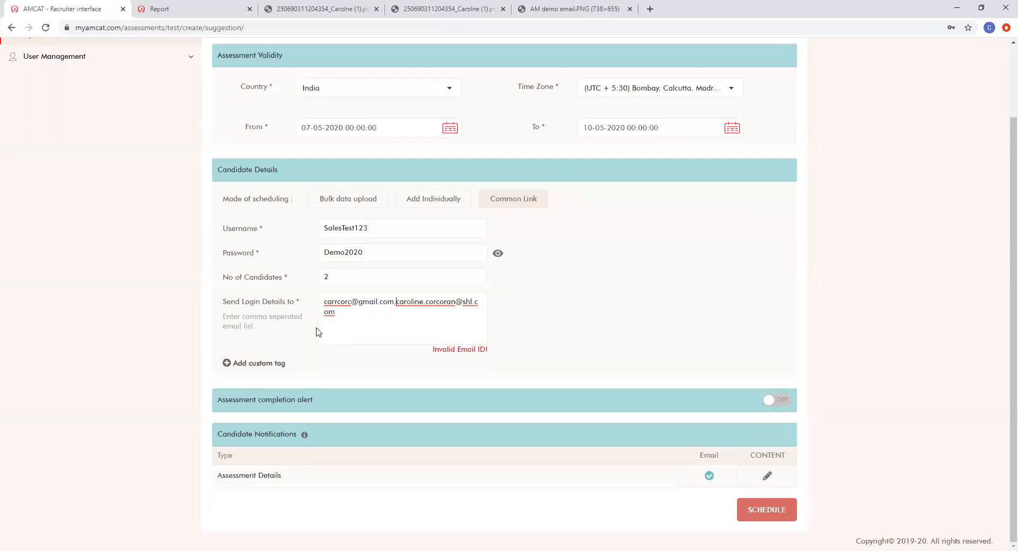
# Step: Delete the gmail address, leaving only the work e-mail as the valid recipient
pyautogui.click(377, 315)
pyautogui.moveTo(397, 302); pyautogui.dragTo(284, 288)
pyautogui.press('BackSpace')
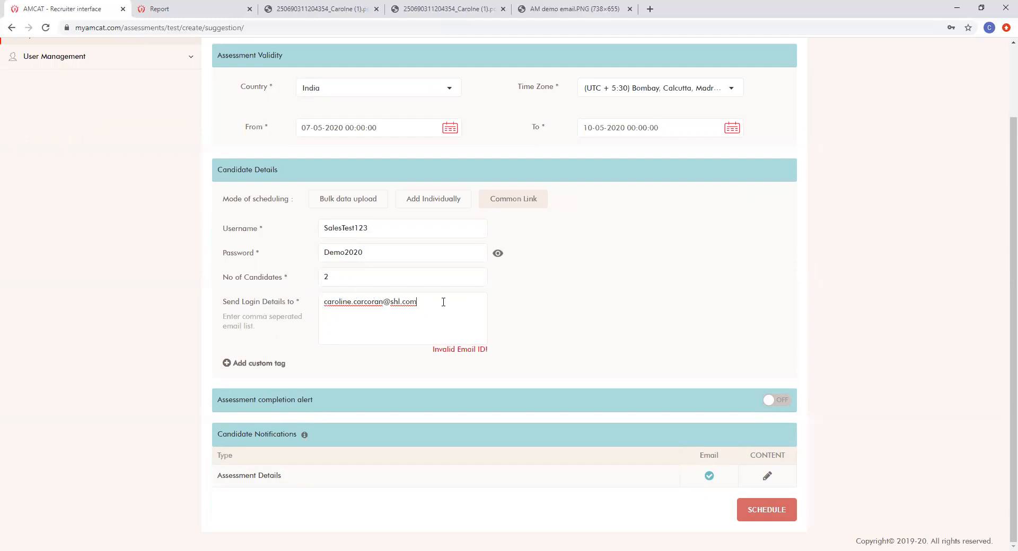
pyautogui.click(530, 315)
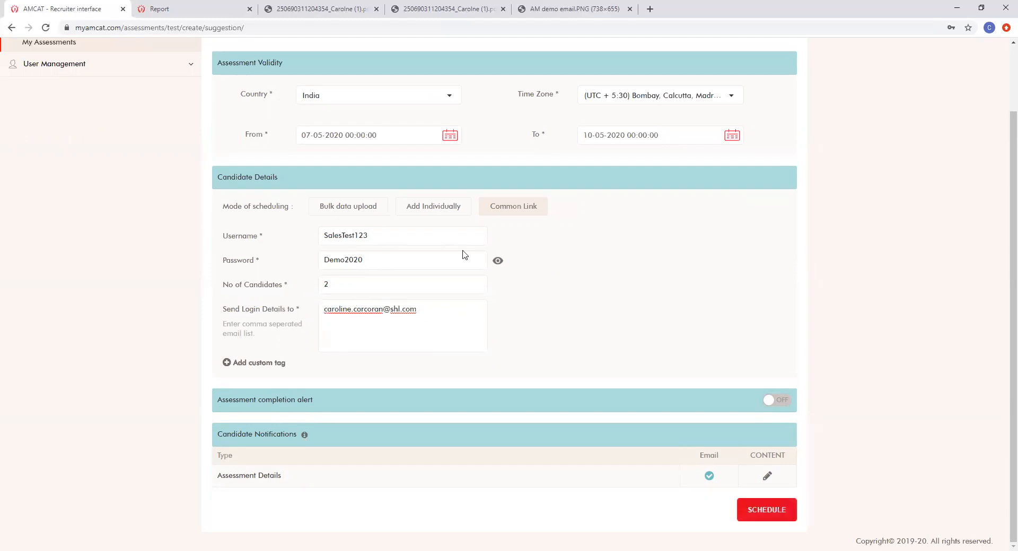
pyautogui.click(183, 9)
pyautogui.click(289, 10)
pyautogui.hotkey('ctrl', 'Tab')
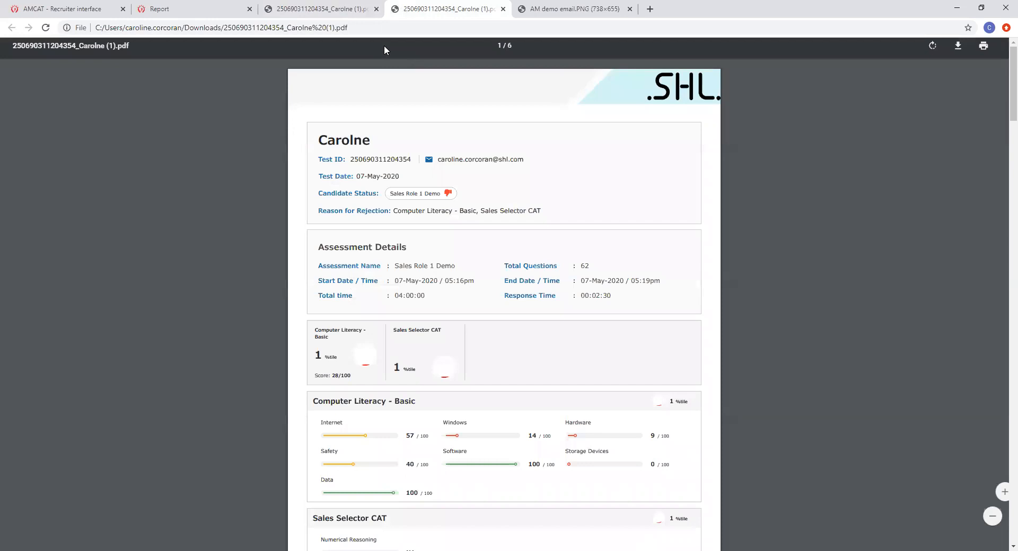
pyautogui.hotkey('ctrl', 'Tab')
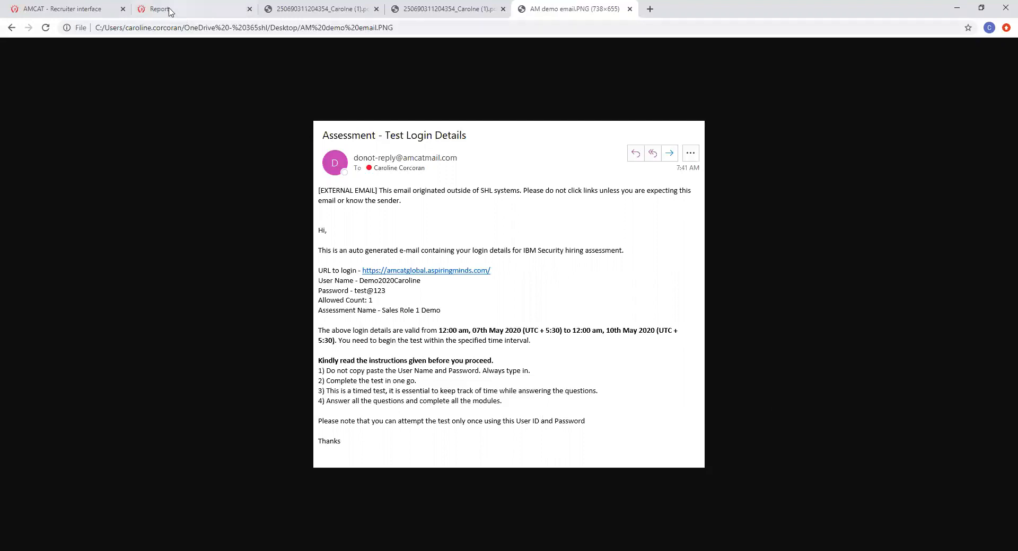
pyautogui.click(47, 9)
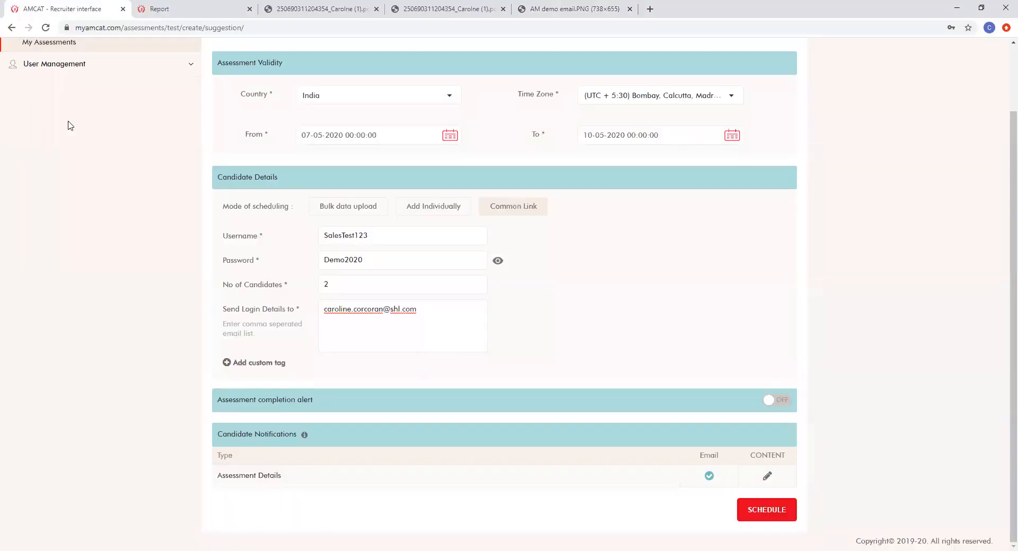
pyautogui.scroll(2, 69, 129)
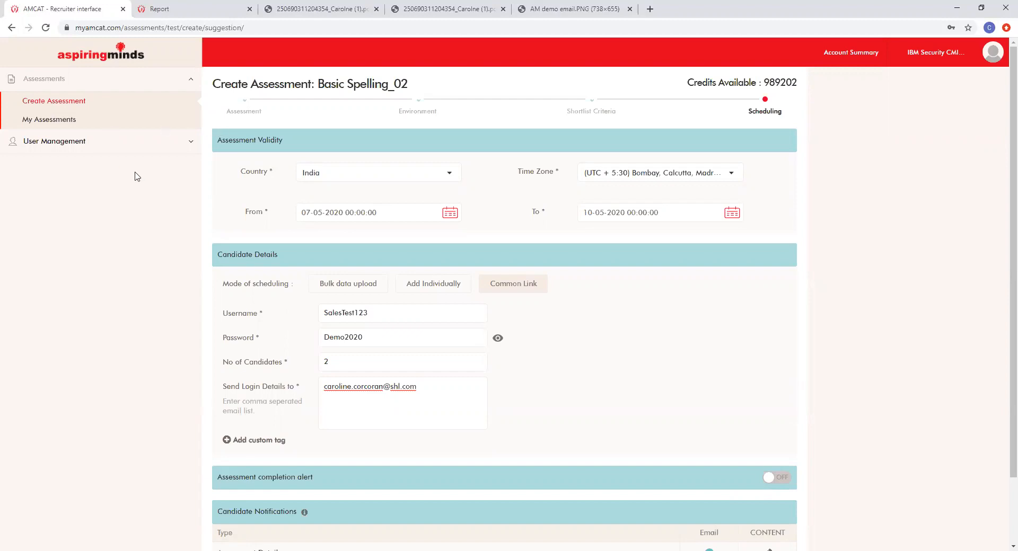
# Step: Review My Assessments, with Basic Spelling_02 above Sales Demo - 1, and expand User Management
pyautogui.click(46, 119)
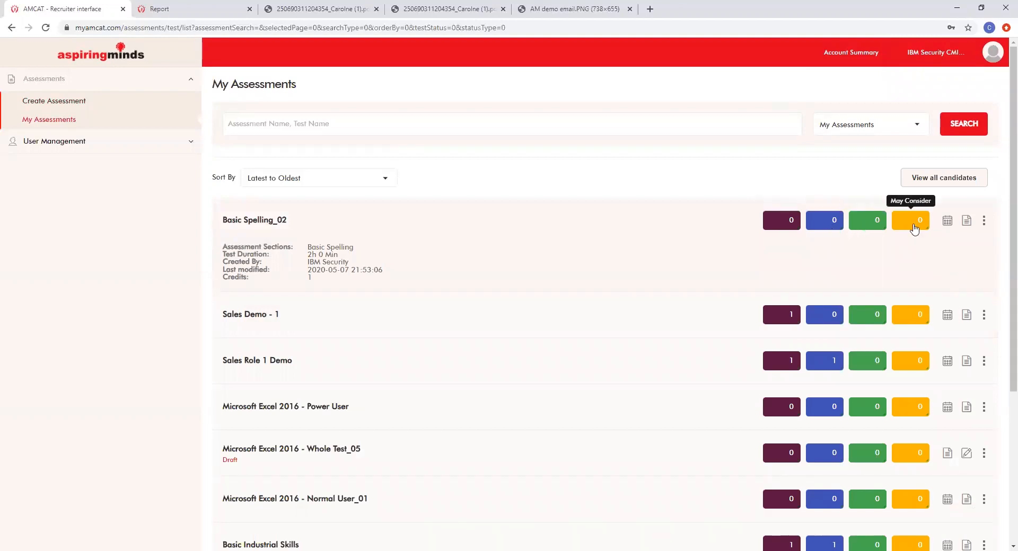
pyautogui.scroll(-2, 698, 276)
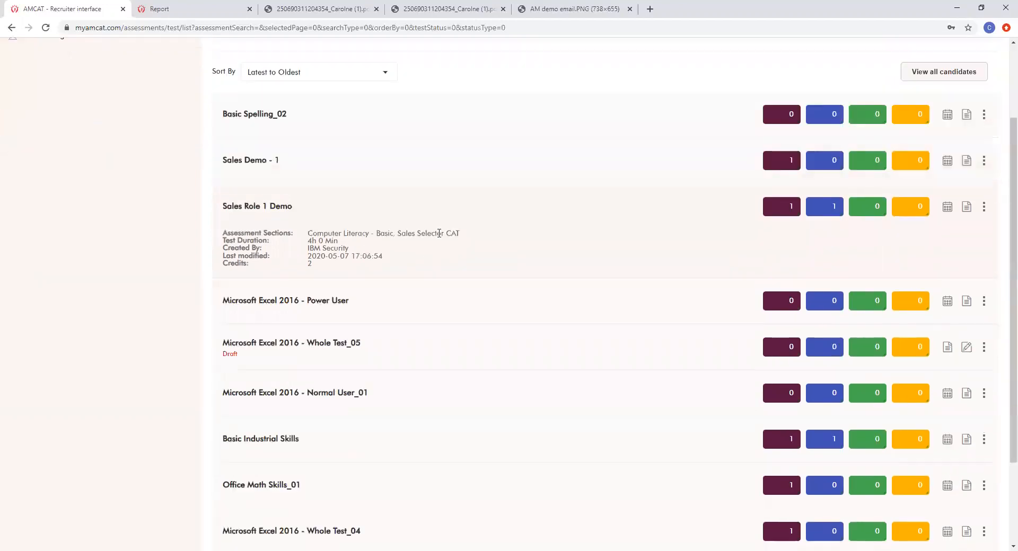
pyautogui.scroll(-1, 170, 220)
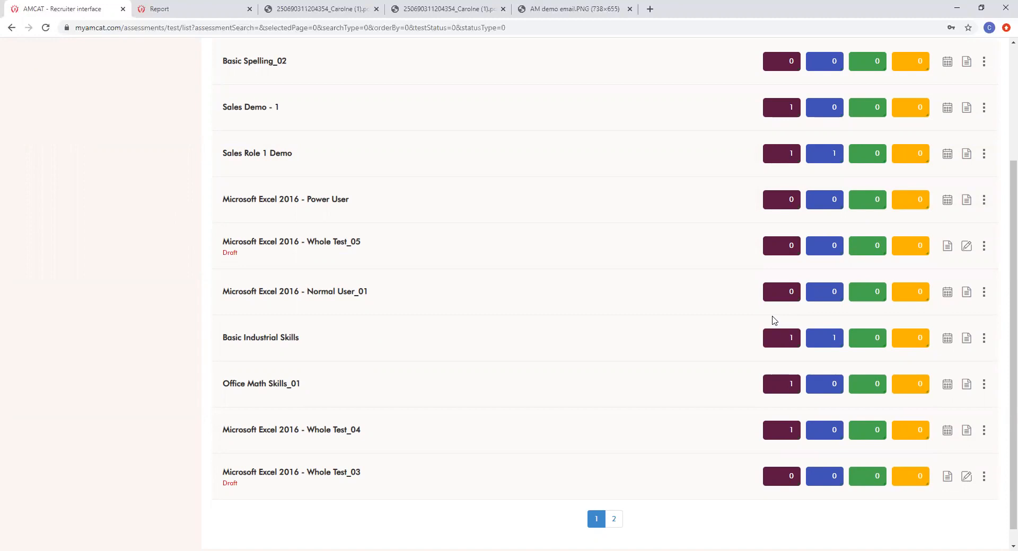
pyautogui.scroll(3, 182, 303)
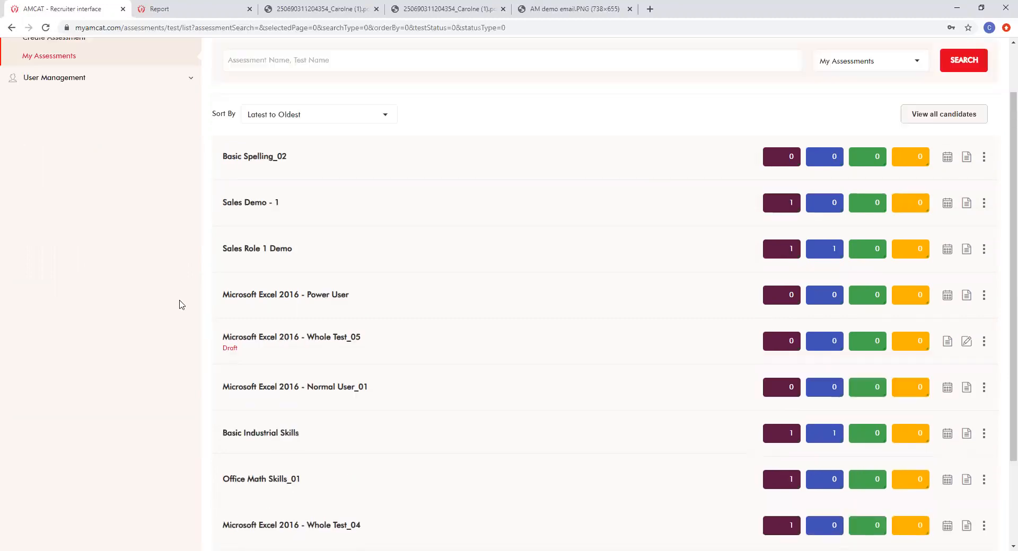
pyautogui.click(130, 141)
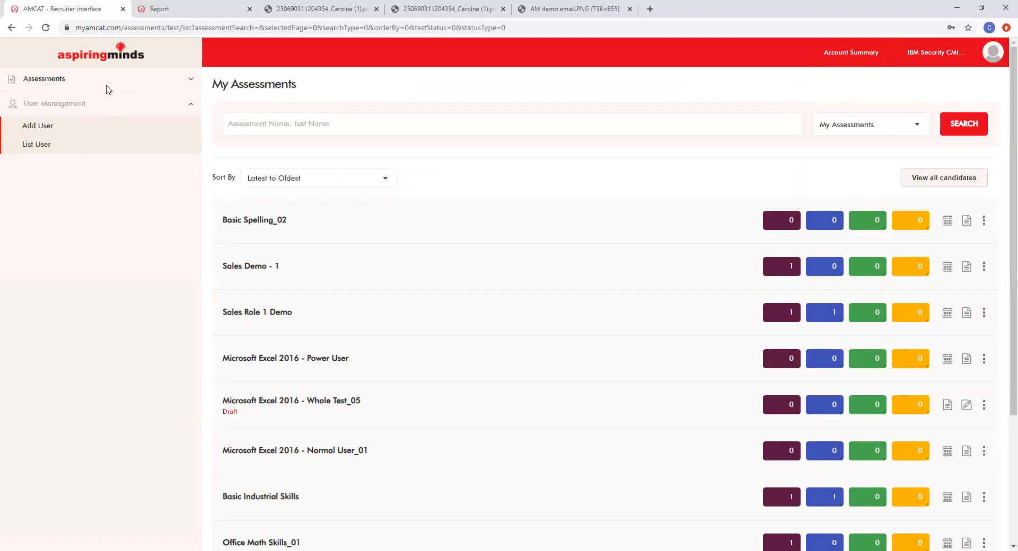
# Step: Open the List User page showing the five active Head HR recruiter accounts
pyautogui.click(41, 127)
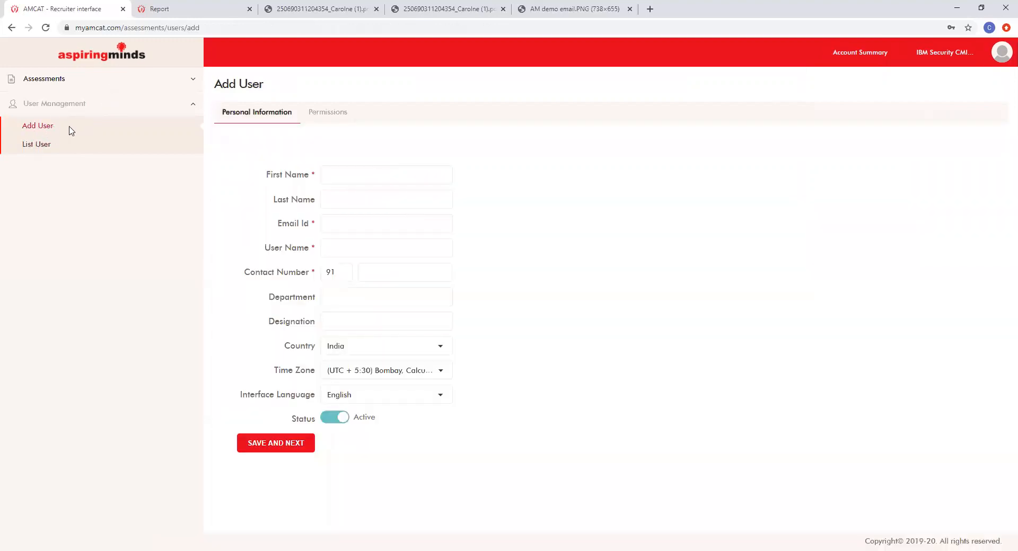
pyautogui.click(47, 148)
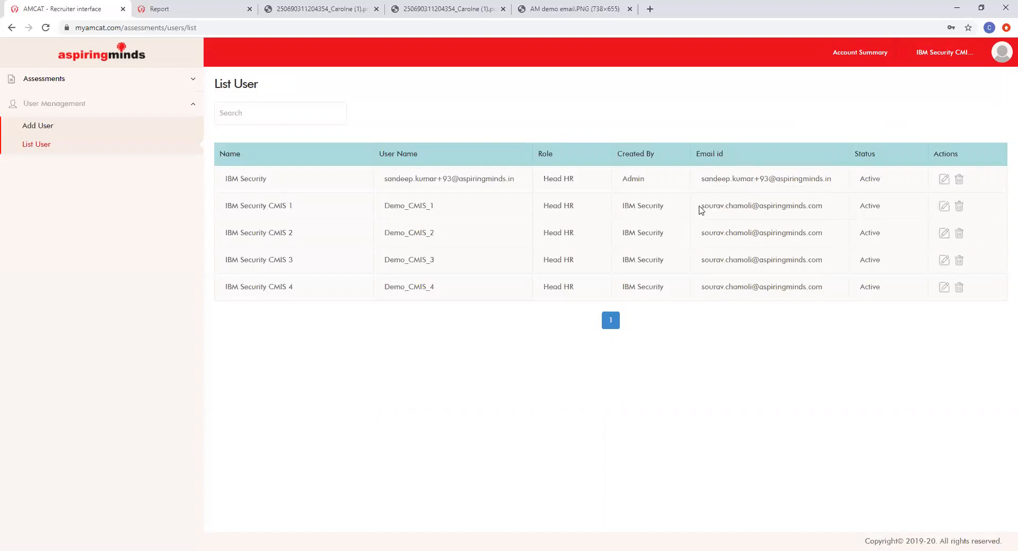
# Step: Open the empty Add User form, with country India and status Active
pyautogui.doubleClick(733, 205)
pyautogui.click(763, 227)
pyautogui.click(41, 128)
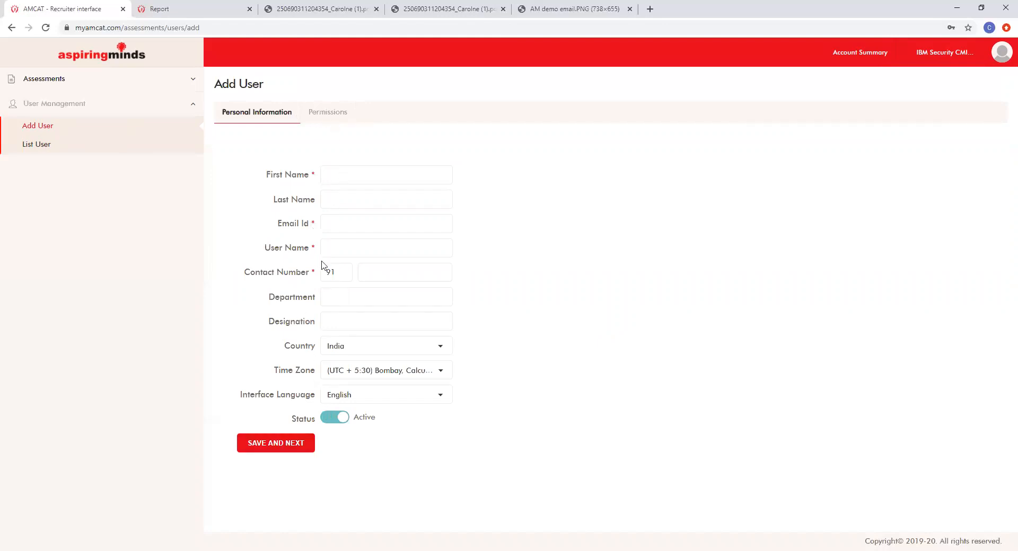
# Step: Autofill the new user's first name, last name and e-mail from the browser's saved details
pyautogui.moveTo(344, 112); pyautogui.dragTo(307, 115)
pyautogui.click(355, 114)
pyautogui.click(354, 181)
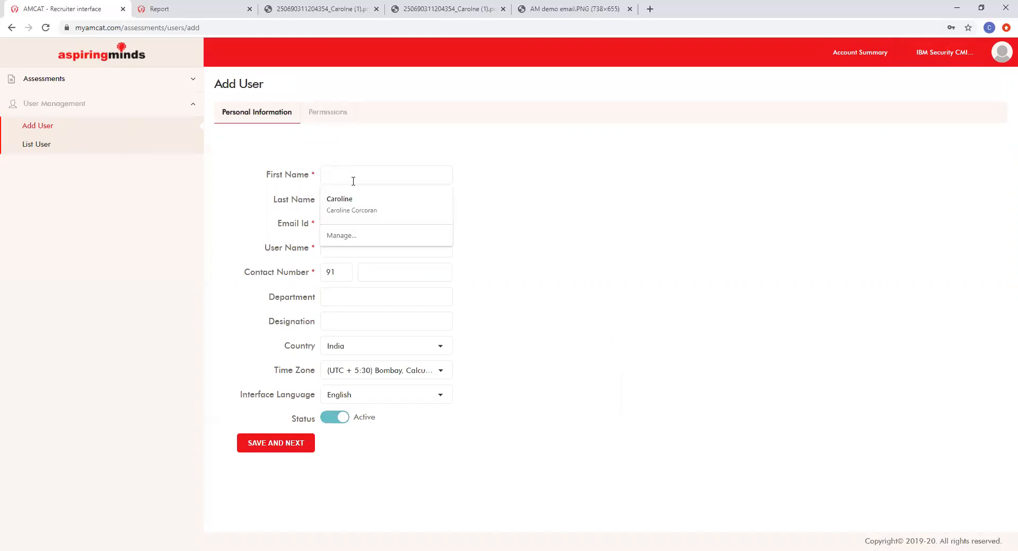
pyautogui.click(371, 201)
# Step: Set Department to HR, Designation to Admin and Country to United States
pyautogui.click(327, 292)
pyautogui.write('HR')
pyautogui.click(340, 320)
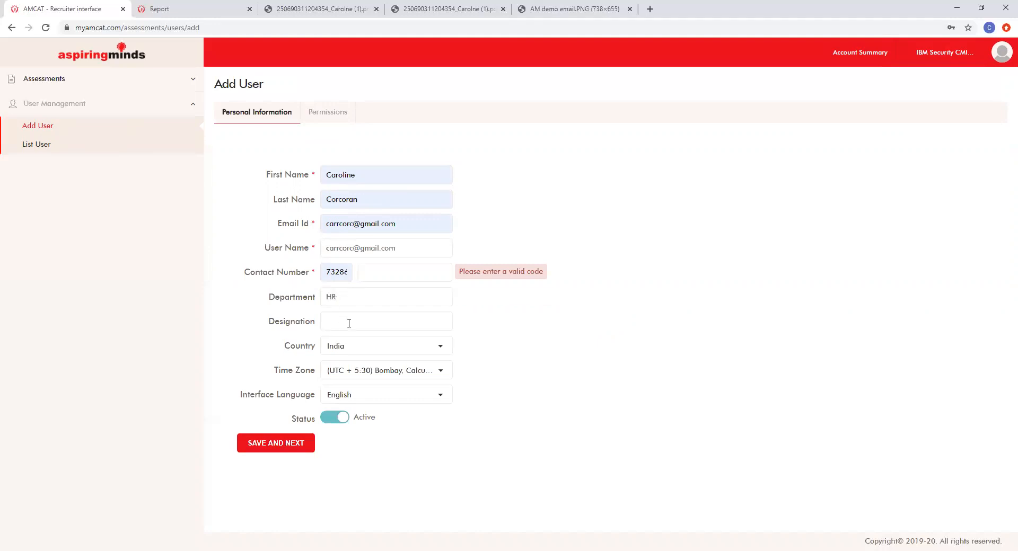
pyautogui.write('Admin')
pyautogui.click(353, 346)
pyautogui.scroll(-3, 375, 384)
pyautogui.scroll(3, 375, 379)
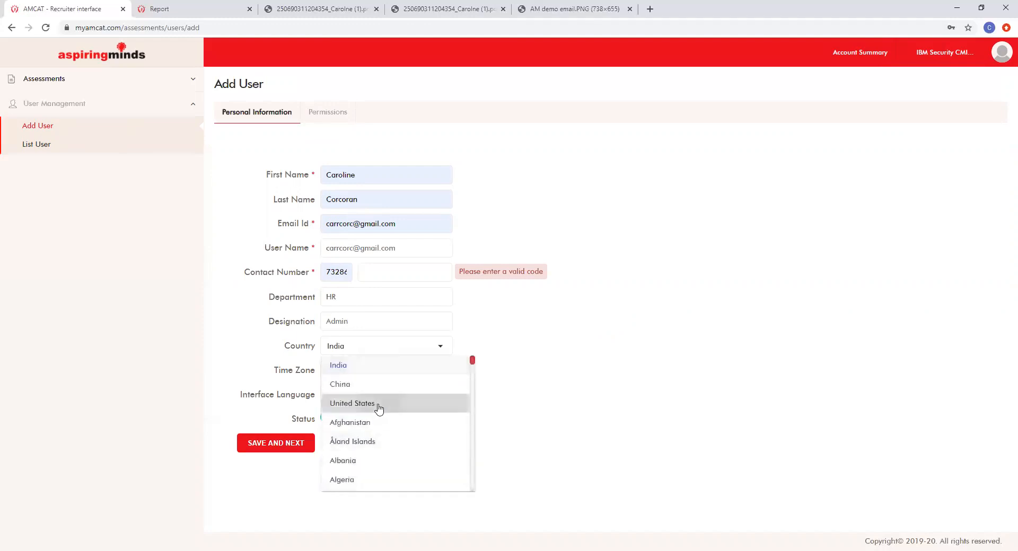
pyautogui.click(379, 406)
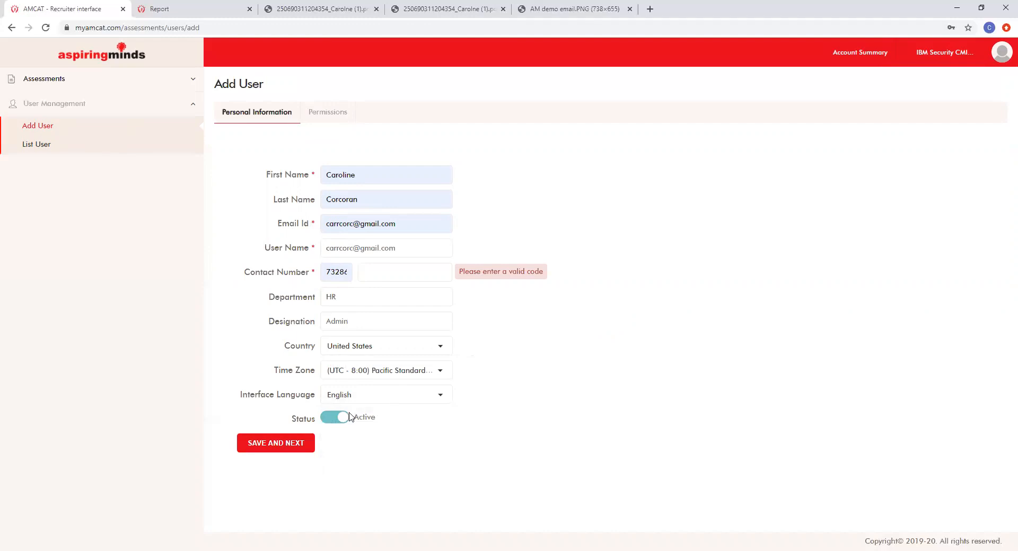
# Step: After a failed save, correct the contact number's country code and mobile number, then save again
pyautogui.click(295, 444)
pyautogui.click(381, 272)
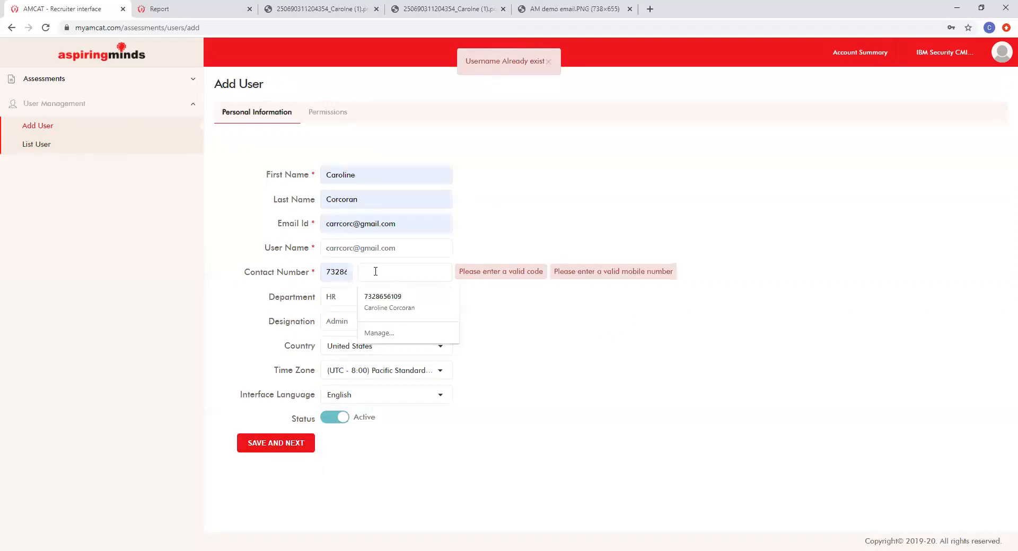
pyautogui.hotkey('shift', 'Tab')
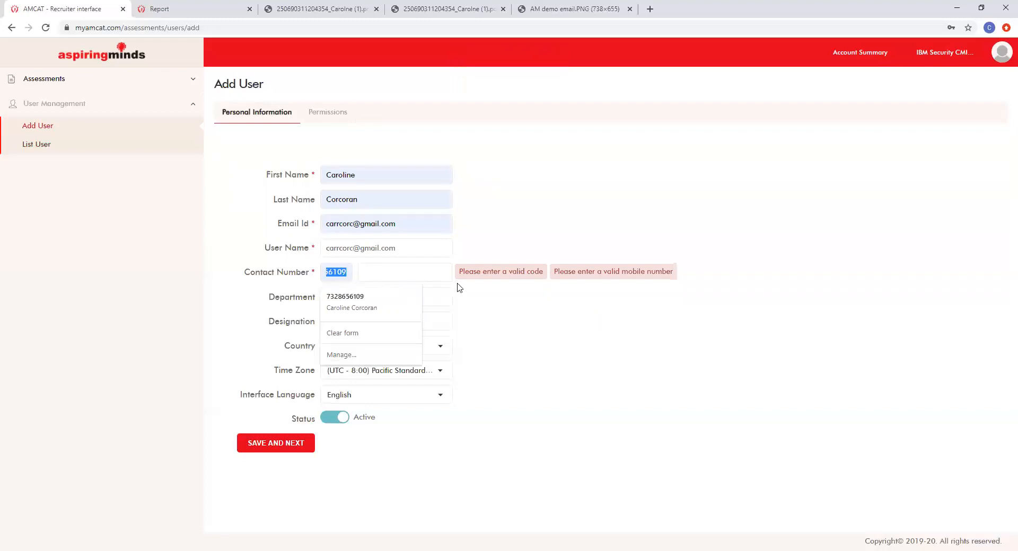
pyautogui.press('BackSpace')
pyautogui.click(439, 272)
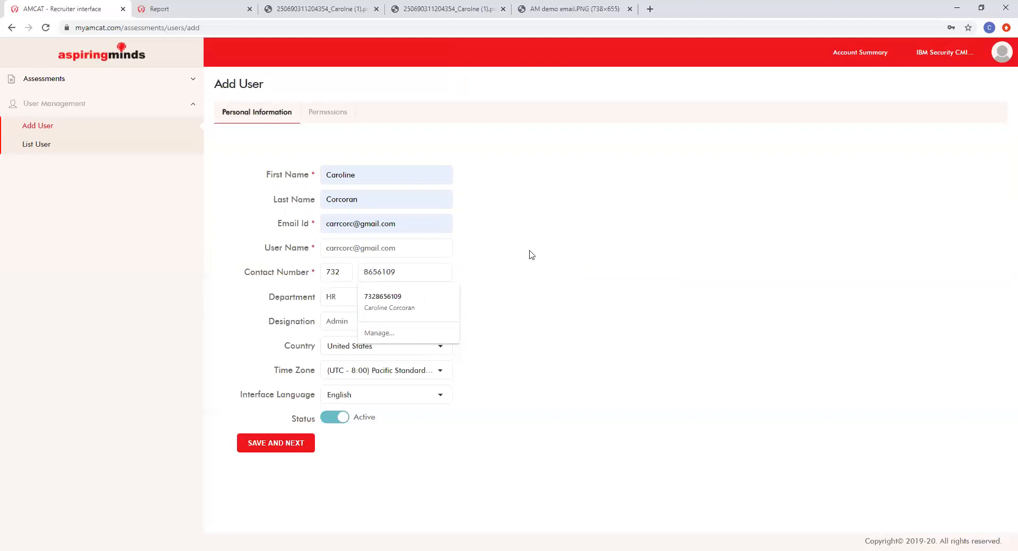
pyautogui.click(297, 443)
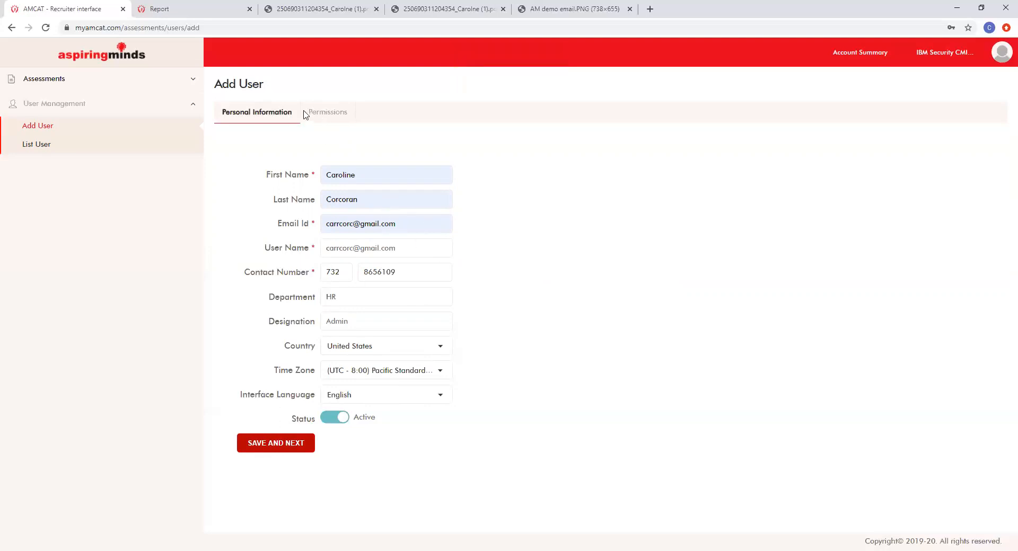
# Step: Attempt to open the user's permissions settings, then expand the Assessments menu
pyautogui.doubleClick(332, 113)
pyautogui.click(332, 113)
pyautogui.doubleClick(332, 113)
pyautogui.click(350, 117)
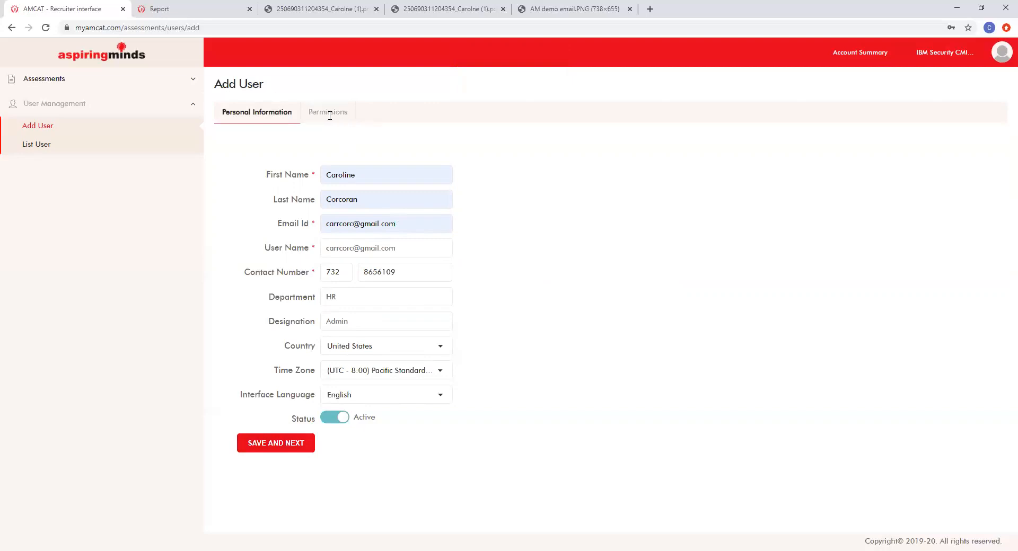
pyautogui.click(126, 84)
# Step: Create a new assessment with the Basic Spelling test, found by searching 'bas'
pyautogui.click(66, 101)
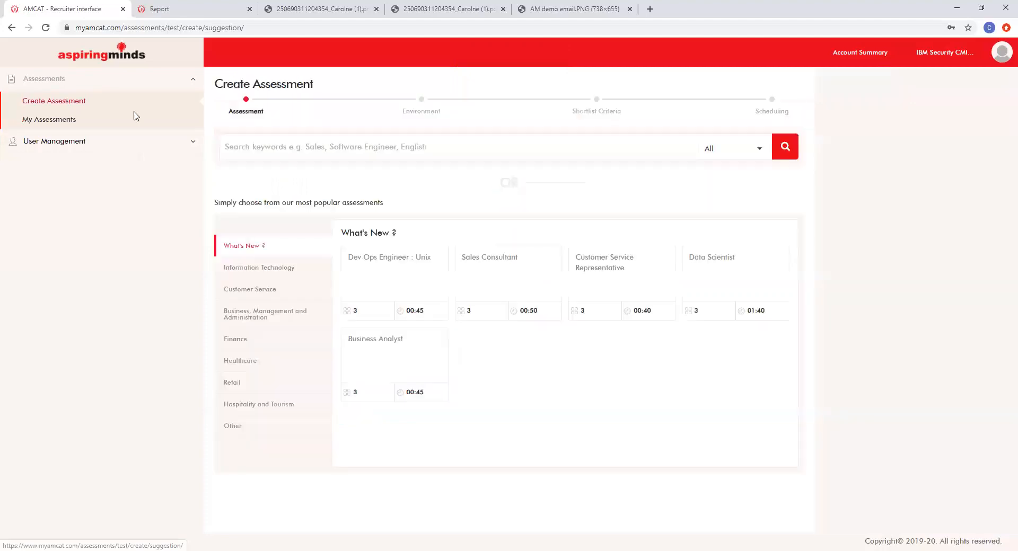
pyautogui.click(297, 146)
pyautogui.write('bas')
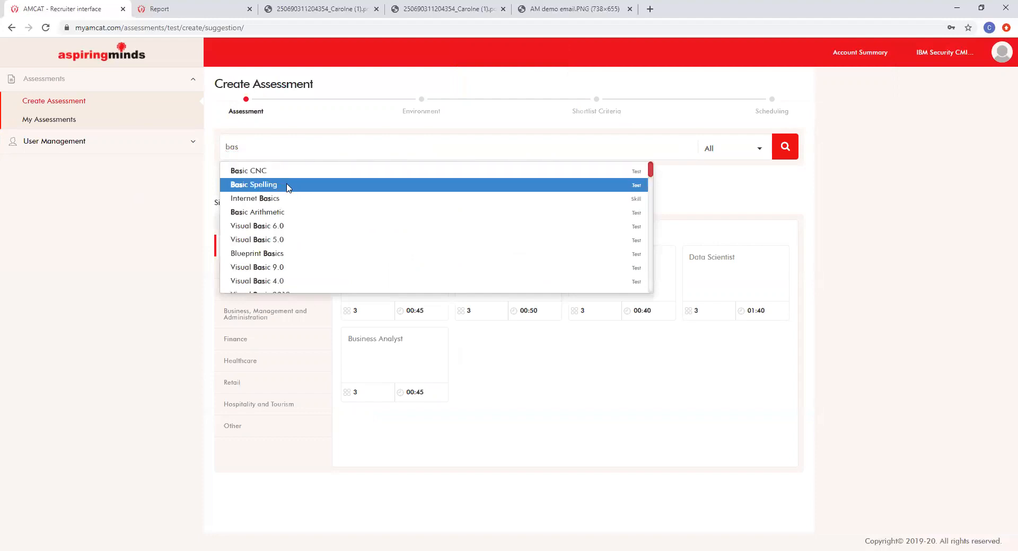
pyautogui.click(784, 152)
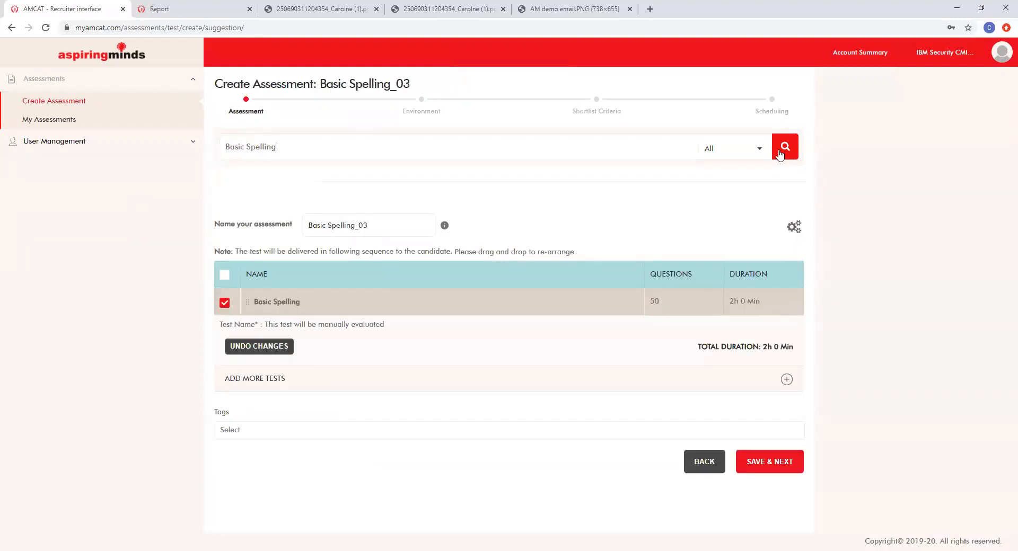
pyautogui.click(769, 458)
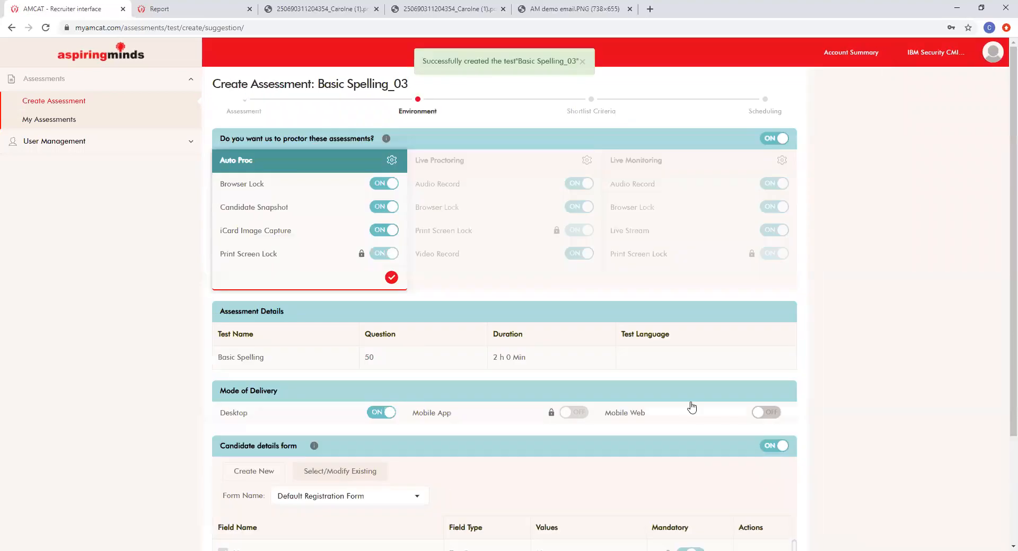
# Step: Turn proctoring off in the environment settings and save
pyautogui.scroll(-3, 168, 377)
pyautogui.scroll(3, 236, 311)
pyautogui.click(782, 138)
pyautogui.click(784, 510)
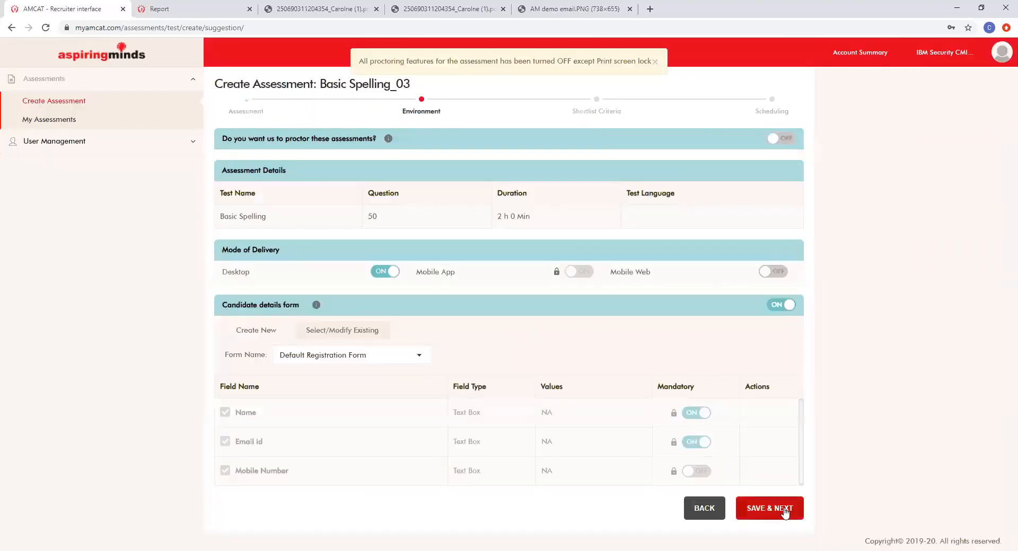
# Step: Give the shortlist criteria a unique name, replacing the rejected duplicate 'demo', and schedule
pyautogui.click(373, 198)
pyautogui.write('demo')
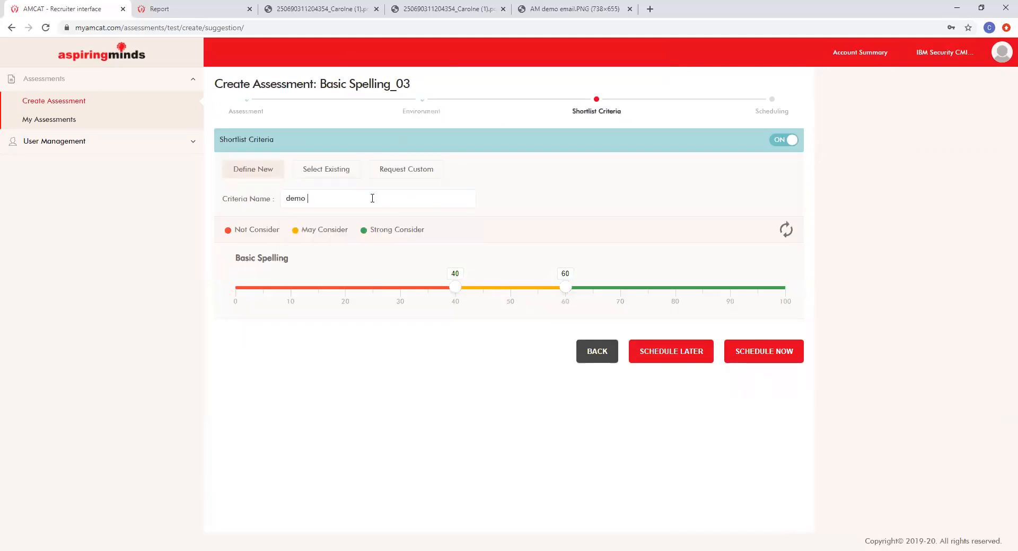
pyautogui.click(765, 362)
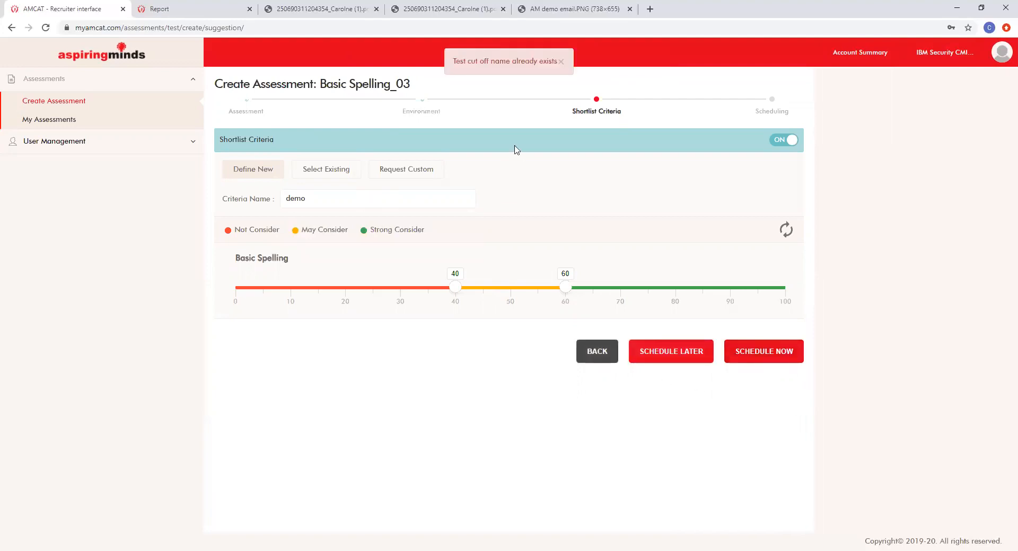
pyautogui.click(559, 62)
pyautogui.doubleClick(323, 197)
pyautogui.press('BackSpace')
pyautogui.write('Caroline Demo')
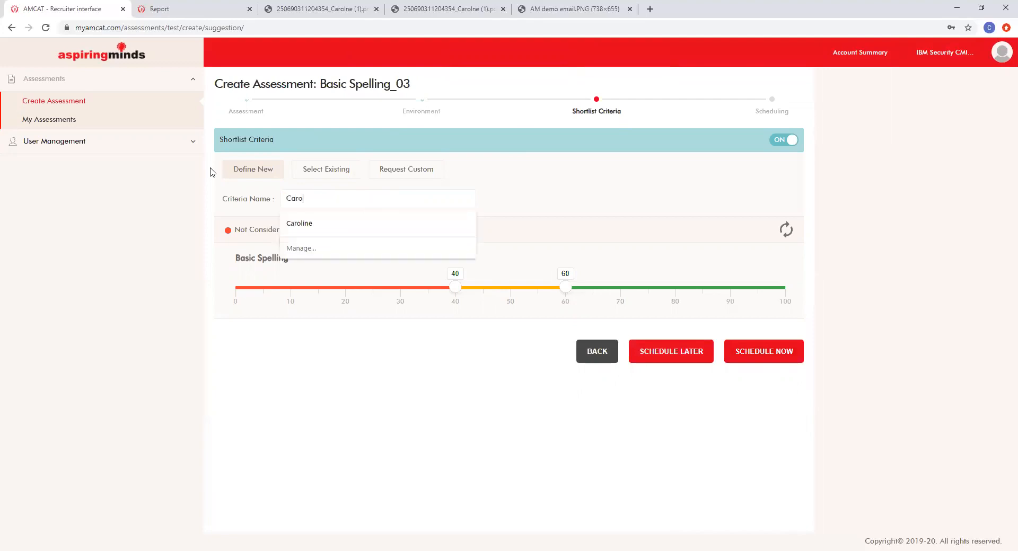
pyautogui.click(742, 353)
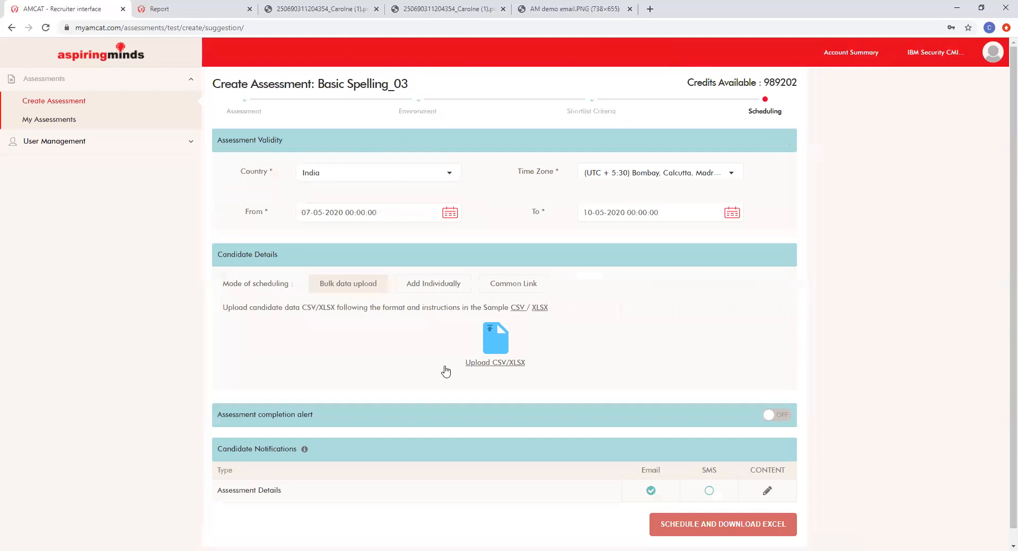
# Step: Switch on the assessment completion alert, then go to the My Assessments list
pyautogui.scroll(-1, 445, 371)
pyautogui.moveTo(219, 401); pyautogui.dragTo(324, 401)
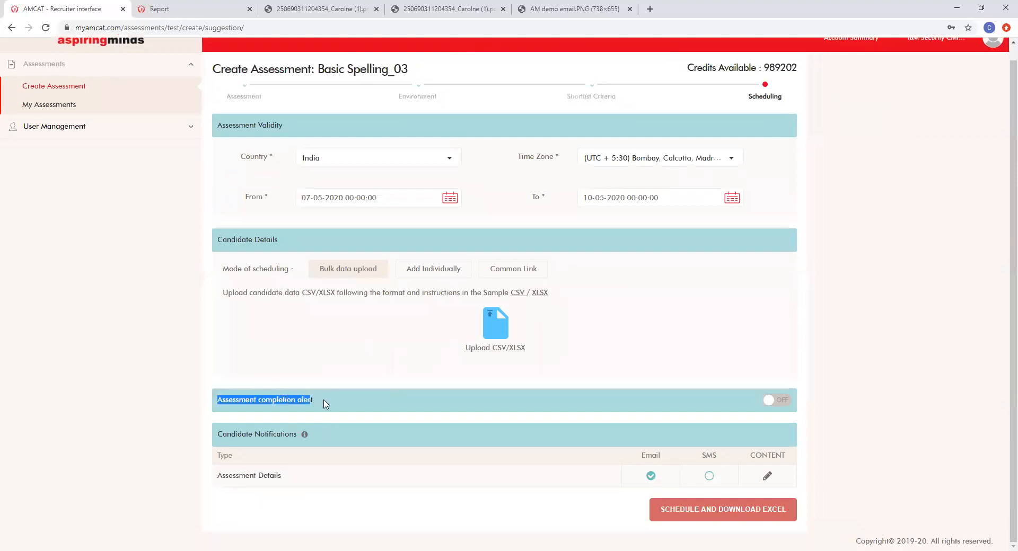
pyautogui.click(767, 401)
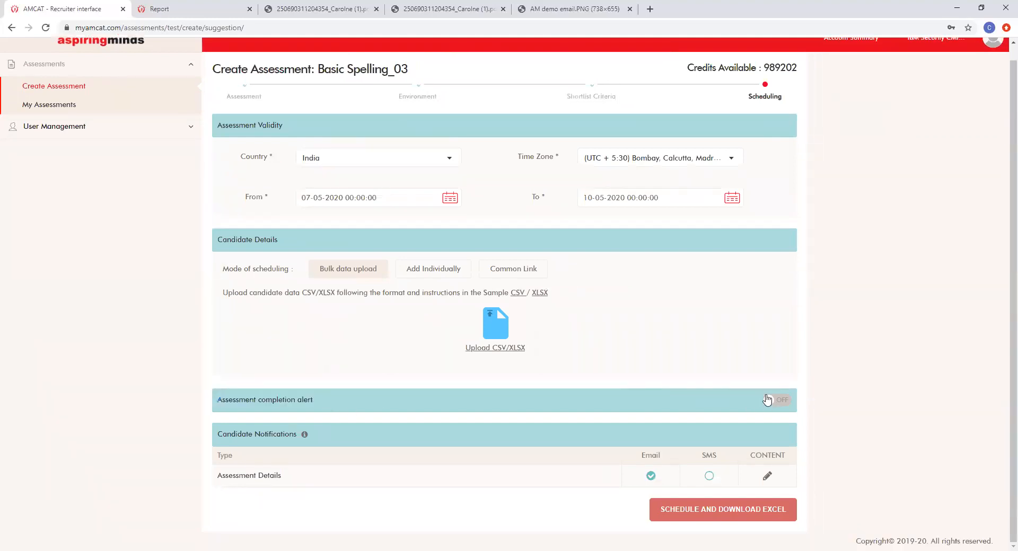
pyautogui.click(594, 440)
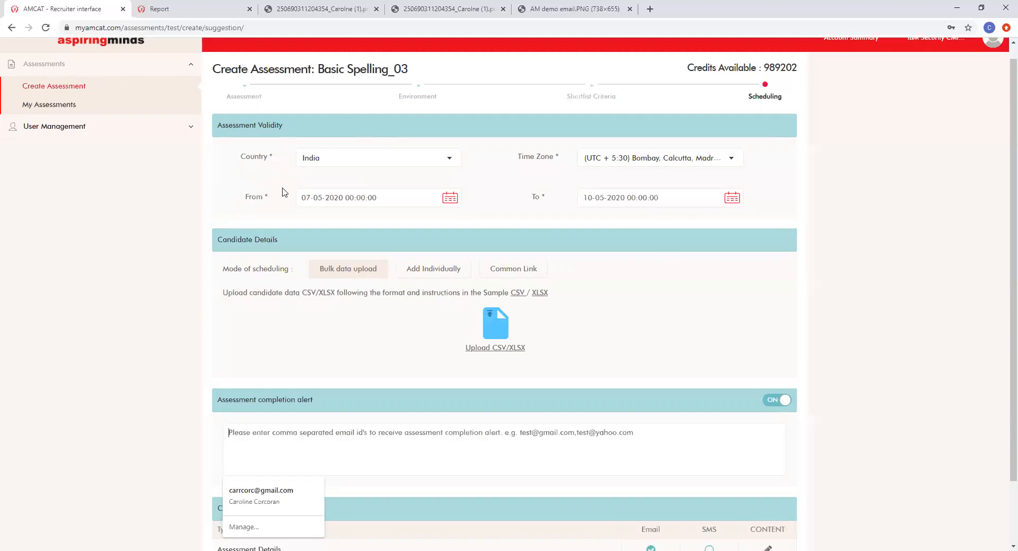
pyautogui.click(61, 106)
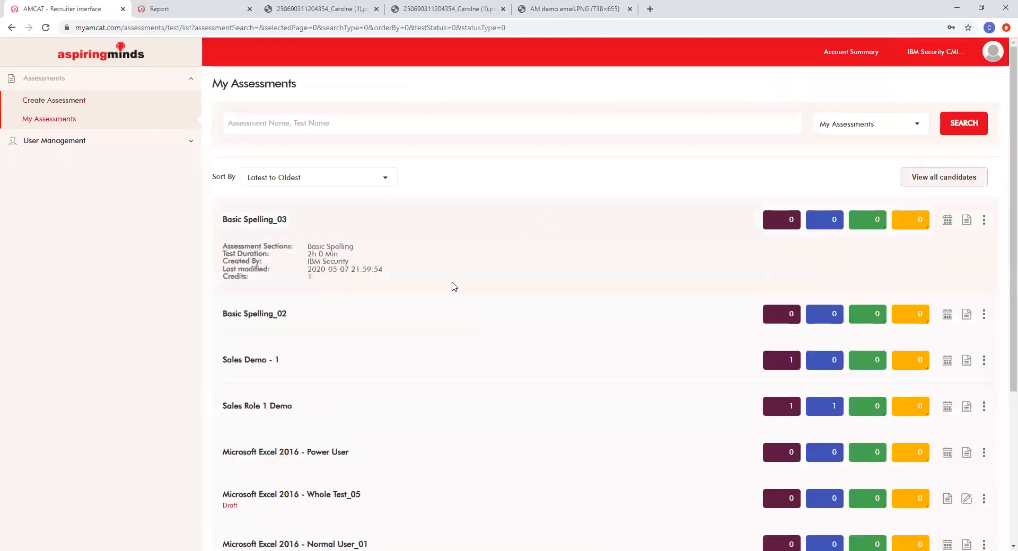
# Step: Open the candidates of Sales Role 1 Demo and the candidate's Assessment Report
pyautogui.scroll(-3, 453, 287)
pyautogui.click(983, 207)
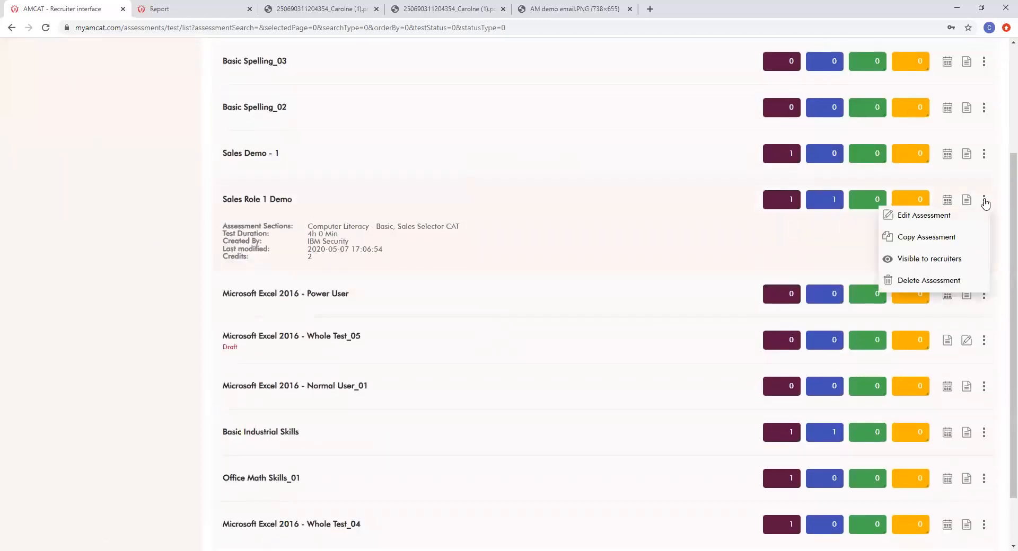
pyautogui.scroll(-1, 840, 215)
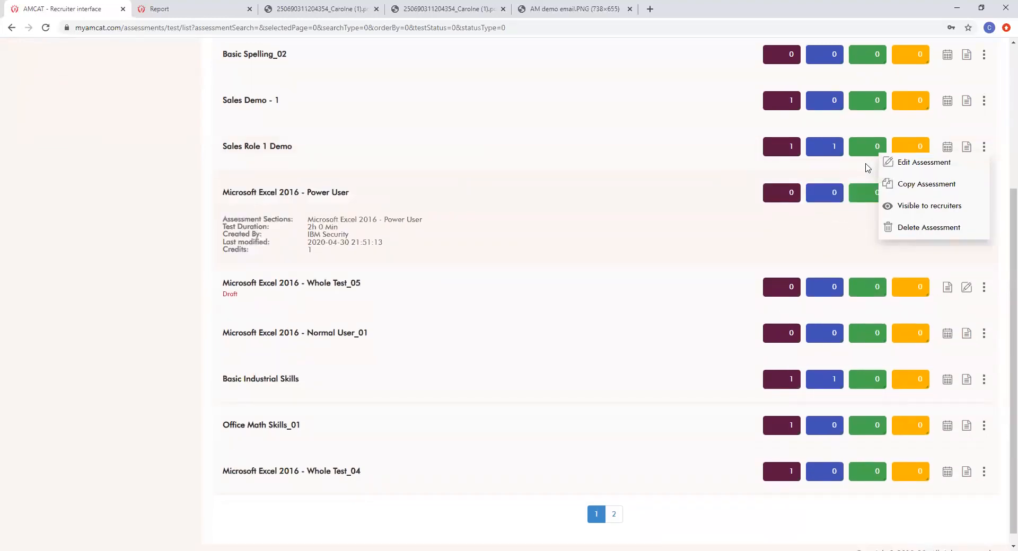
pyautogui.click(966, 148)
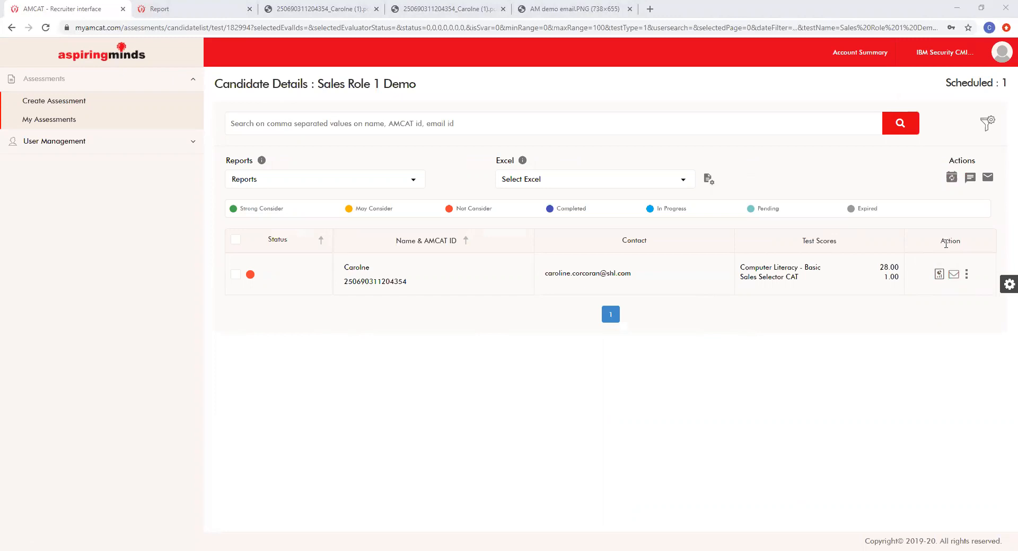
pyautogui.click(953, 275)
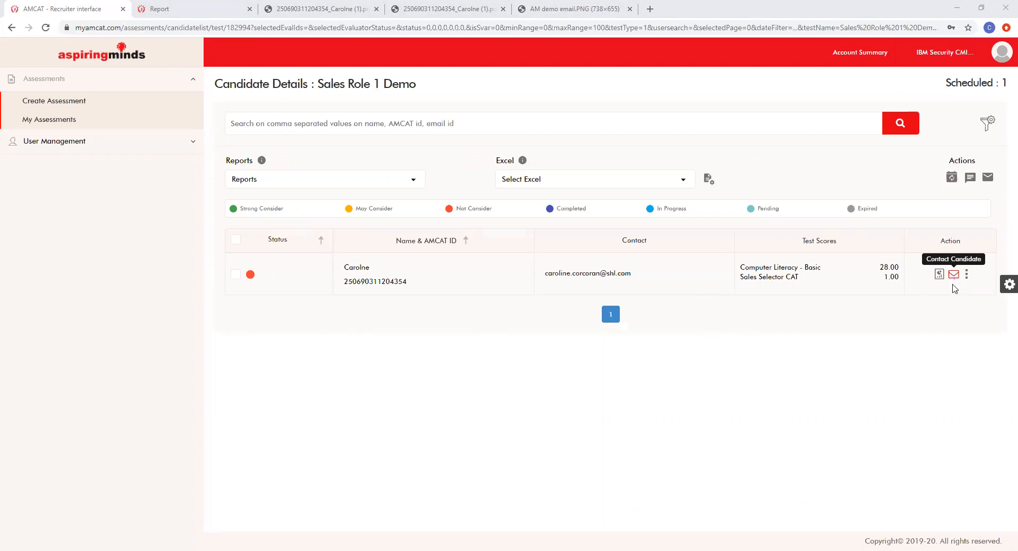
pyautogui.click(966, 275)
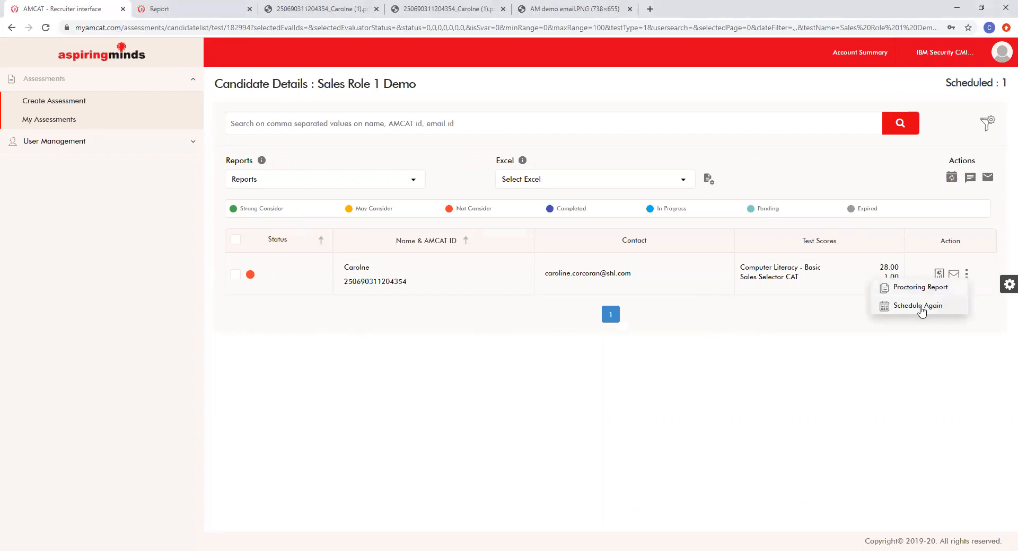
pyautogui.click(917, 251)
pyautogui.click(939, 275)
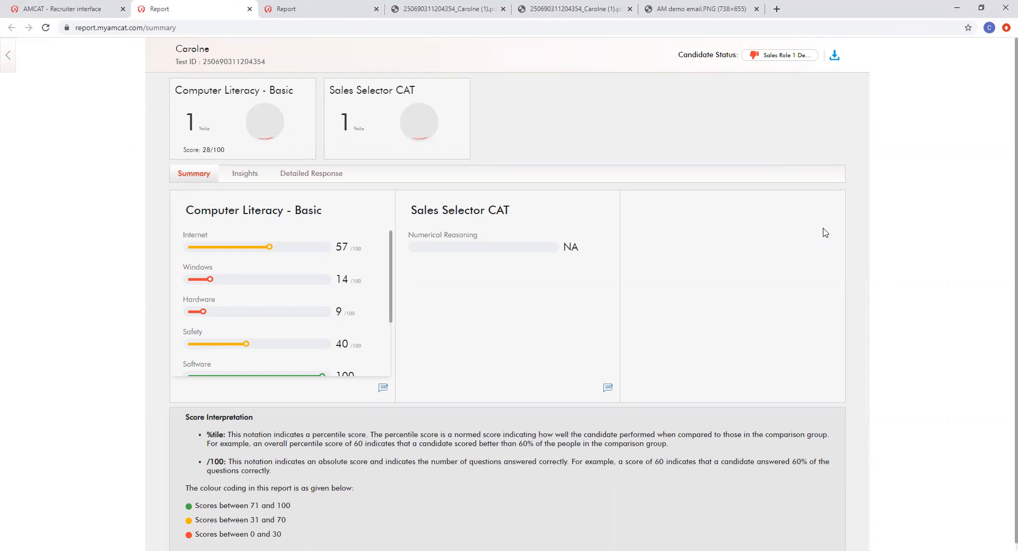
pyautogui.scroll(-1, 757, 377)
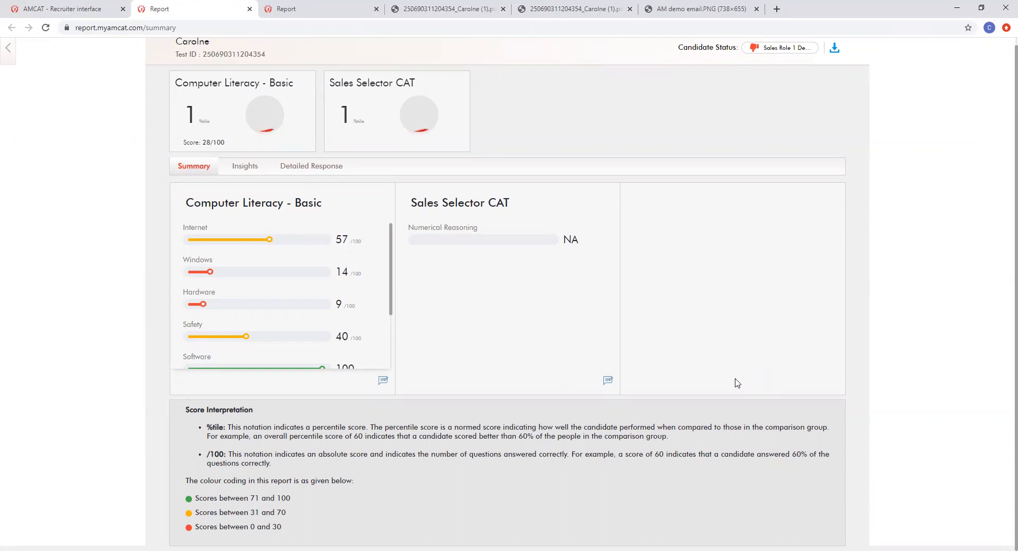
pyautogui.scroll(1, 512, 348)
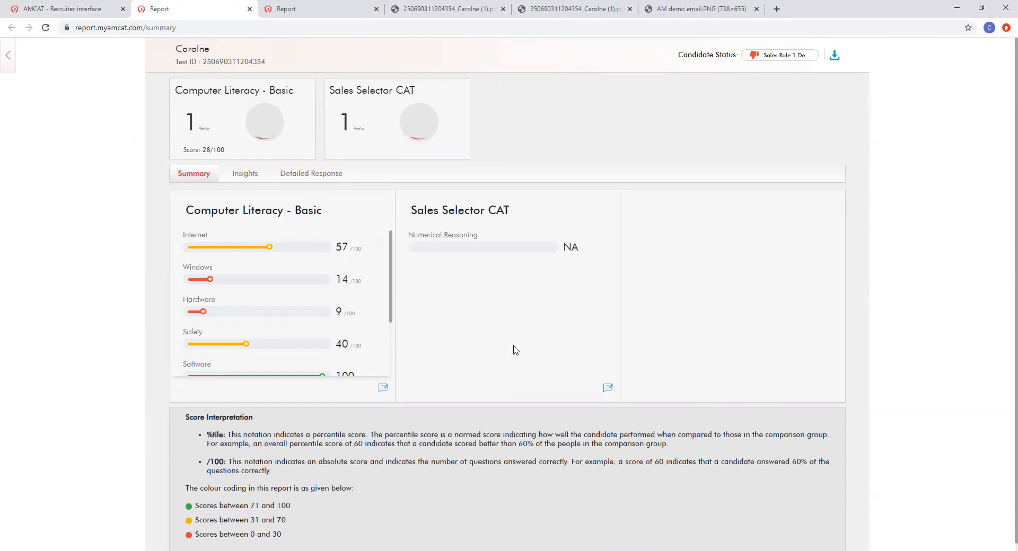
pyautogui.scroll(-2, 321, 280)
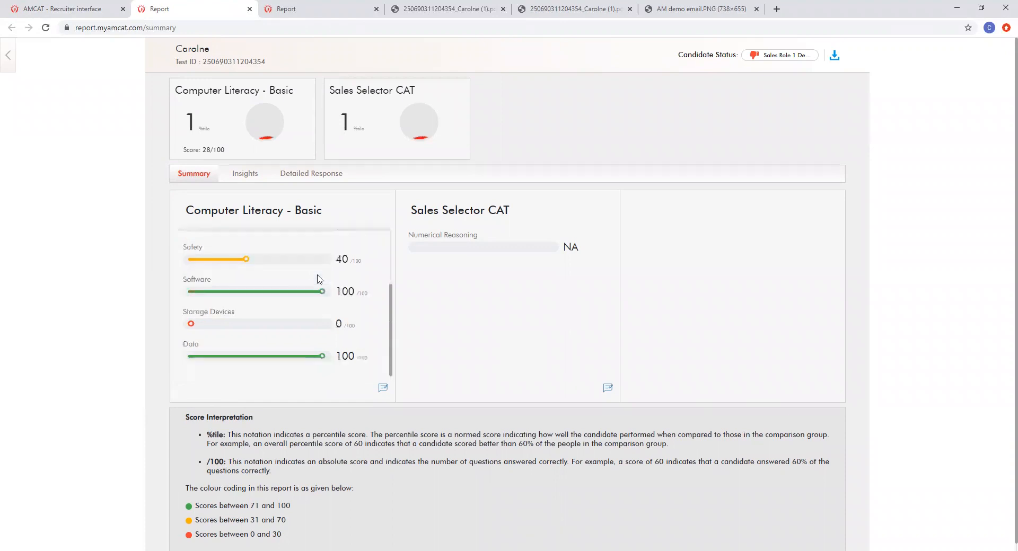
pyautogui.scroll(-1, 345, 300)
pyautogui.scroll(3, 382, 350)
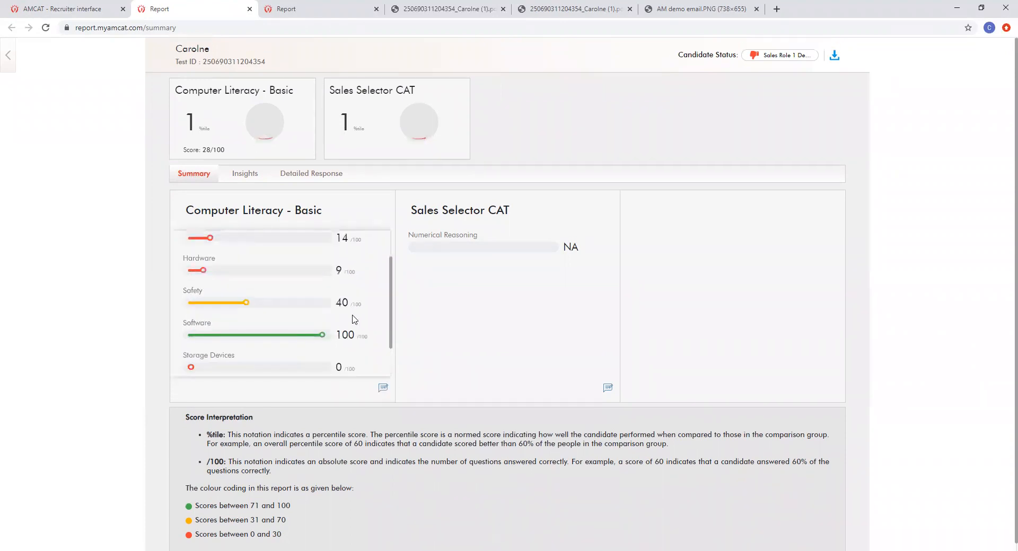
pyautogui.click(296, 10)
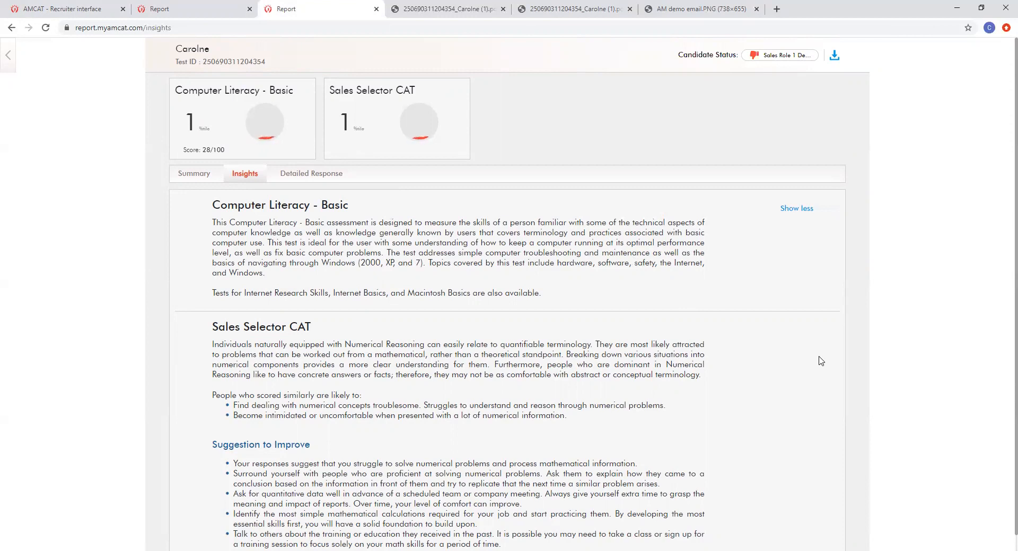
# Step: Switch back from the report summary to the Sales Role 1 Demo candidate list tab
pyautogui.click(141, 7)
pyautogui.click(53, 7)
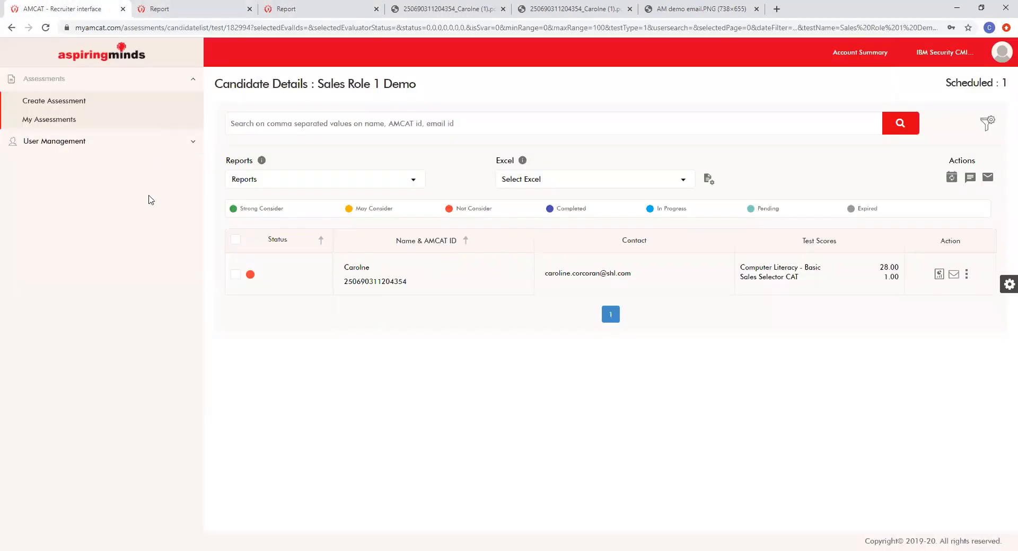